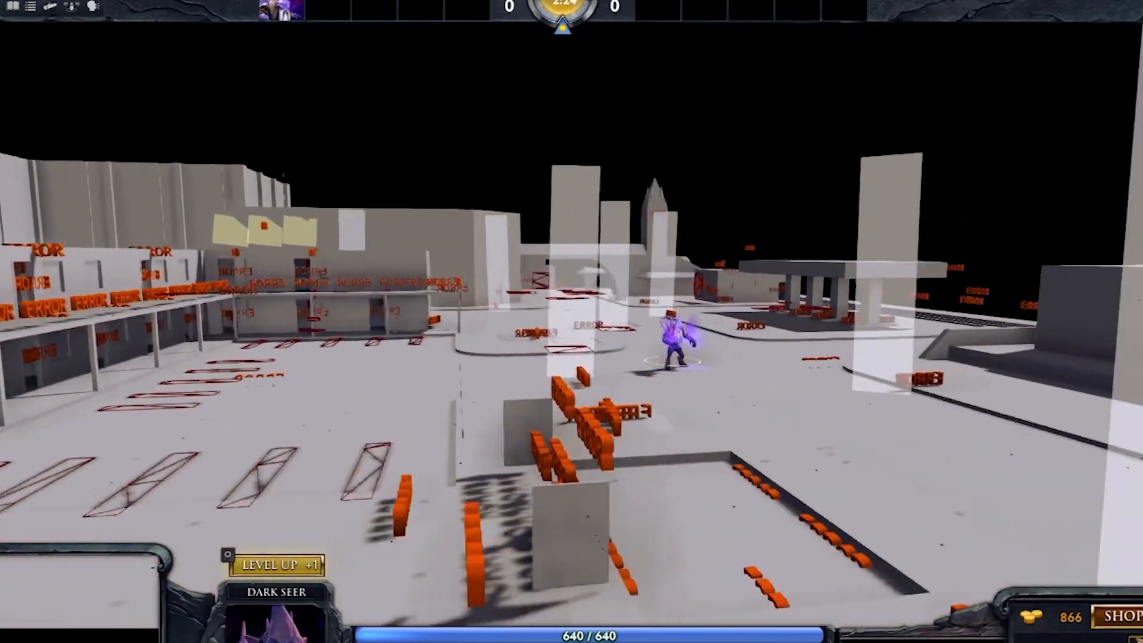
# - Walk Dark Seer across the ported map's open area and cast his spiked shield ability on him
pyautogui.rightClick(530, 332)
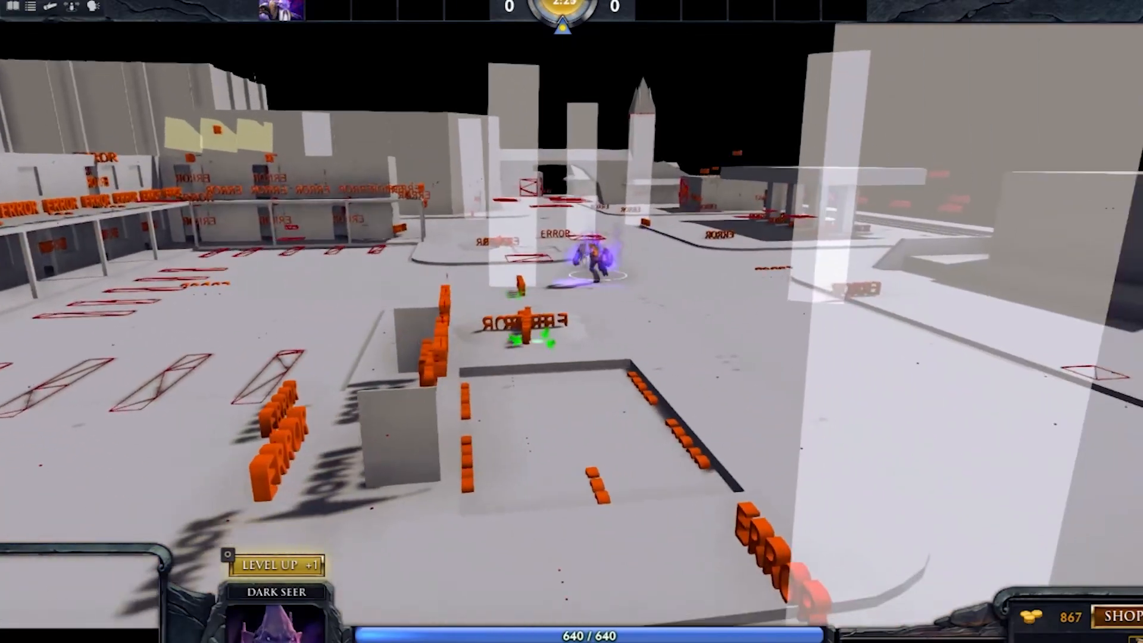
pyautogui.rightClick(633, 361)
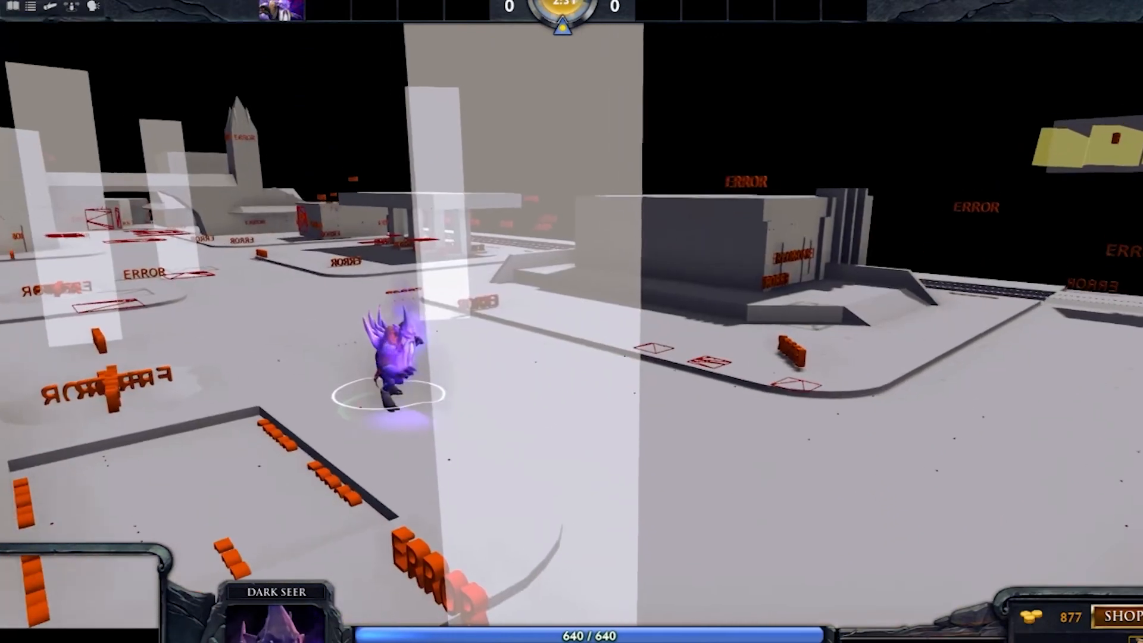
pyautogui.rightClick(570, 359)
pyautogui.rightClick(556, 359)
pyautogui.press('w')
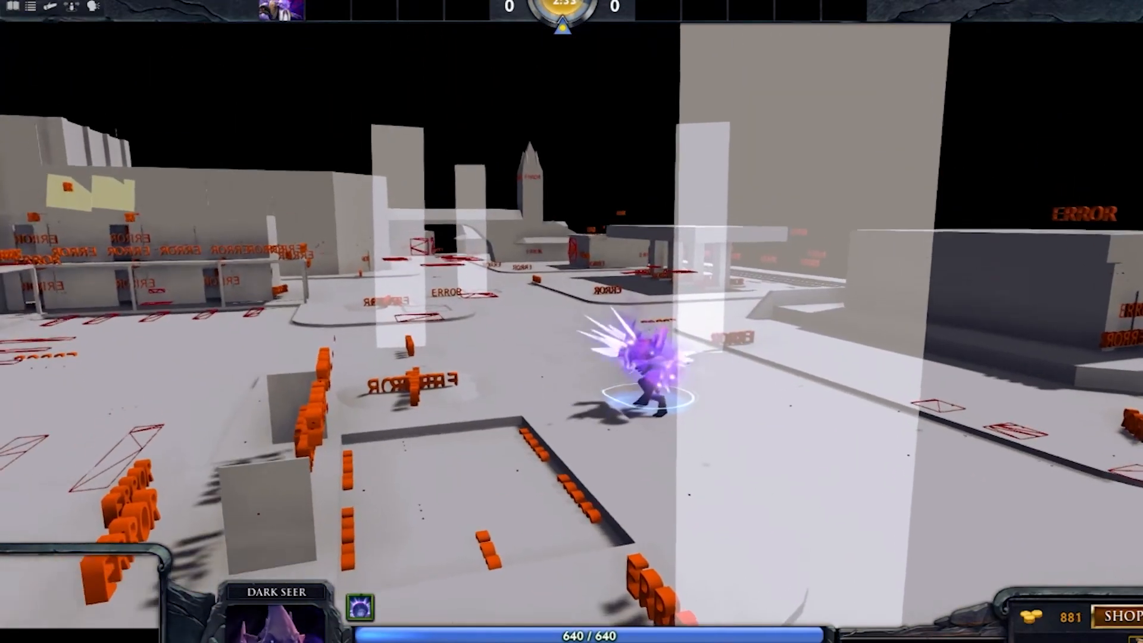
# - Walk the hero around the sunken area and through the buildings to examine the ported map's geometry and error models
pyautogui.rightClick(580, 375)
pyautogui.rightClick(557, 362)
pyautogui.rightClick(558, 360)
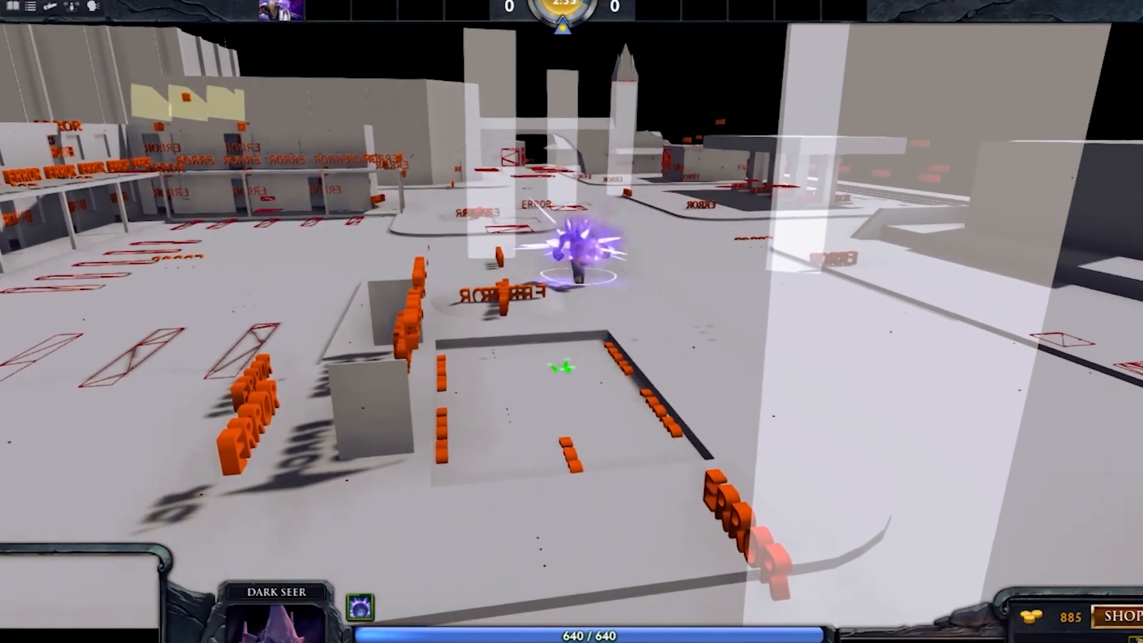
pyautogui.rightClick(548, 349)
pyautogui.rightClick(566, 359)
pyautogui.rightClick(566, 375)
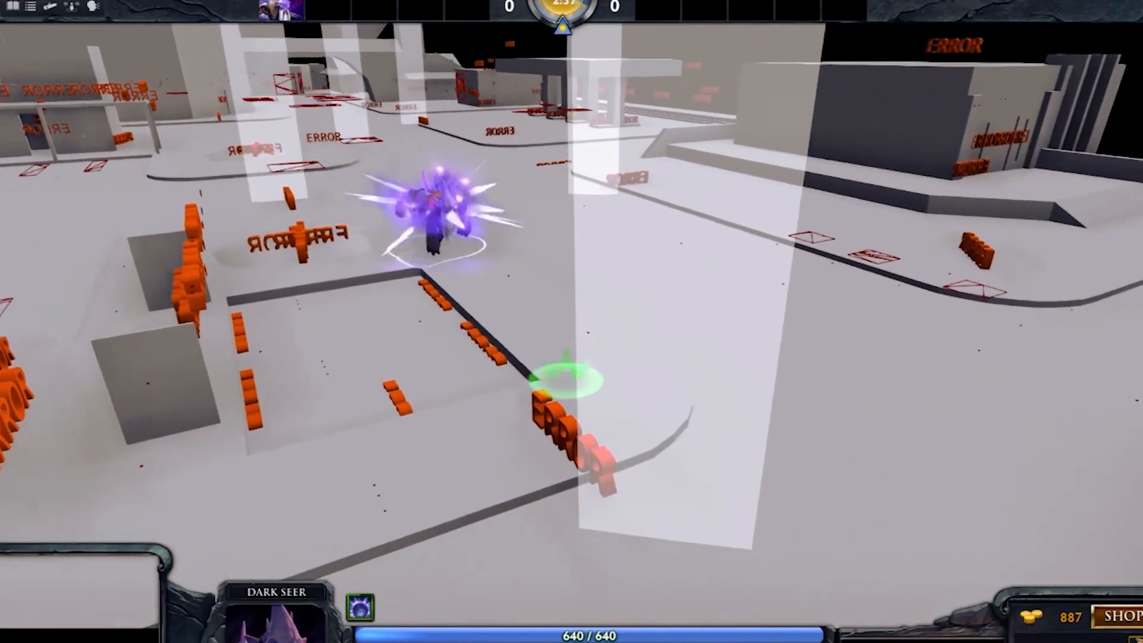
pyautogui.rightClick(569, 366)
pyautogui.rightClick(569, 364)
pyautogui.rightClick(566, 366)
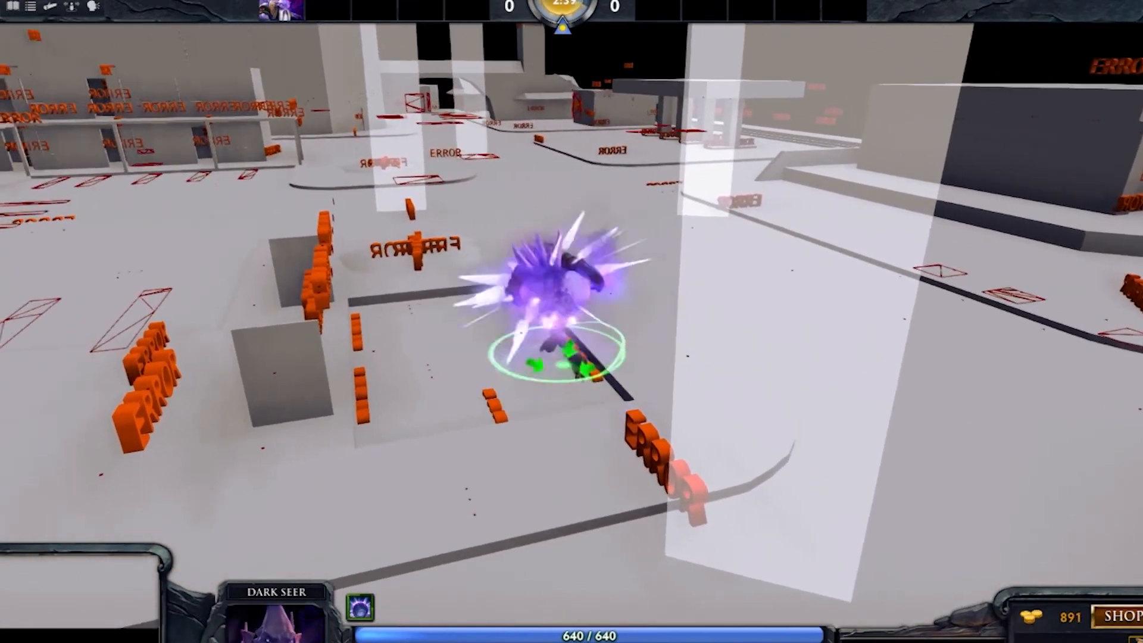
pyautogui.rightClick(563, 360)
pyautogui.rightClick(546, 357)
pyautogui.rightClick(528, 388)
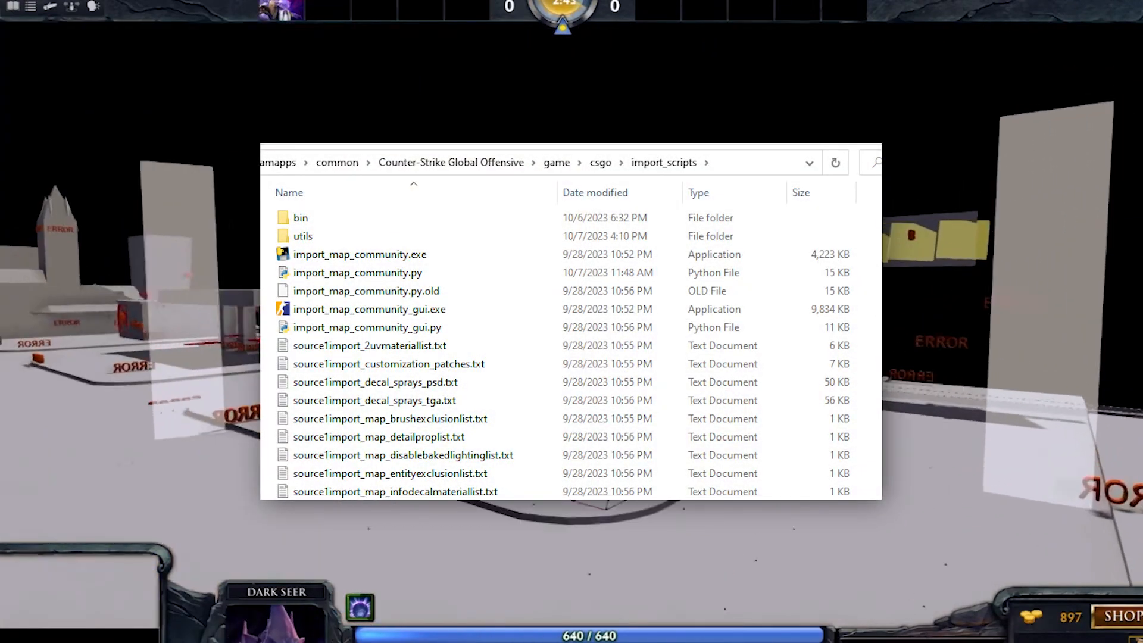
pyautogui.rightClick(520, 373)
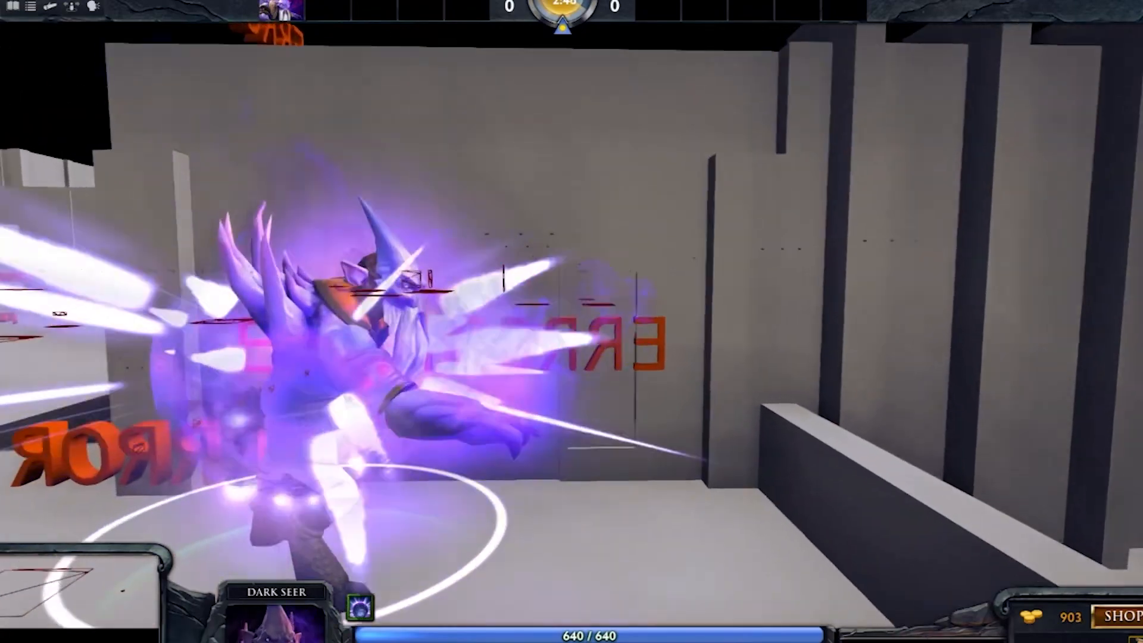
pyautogui.rightClick(571, 392)
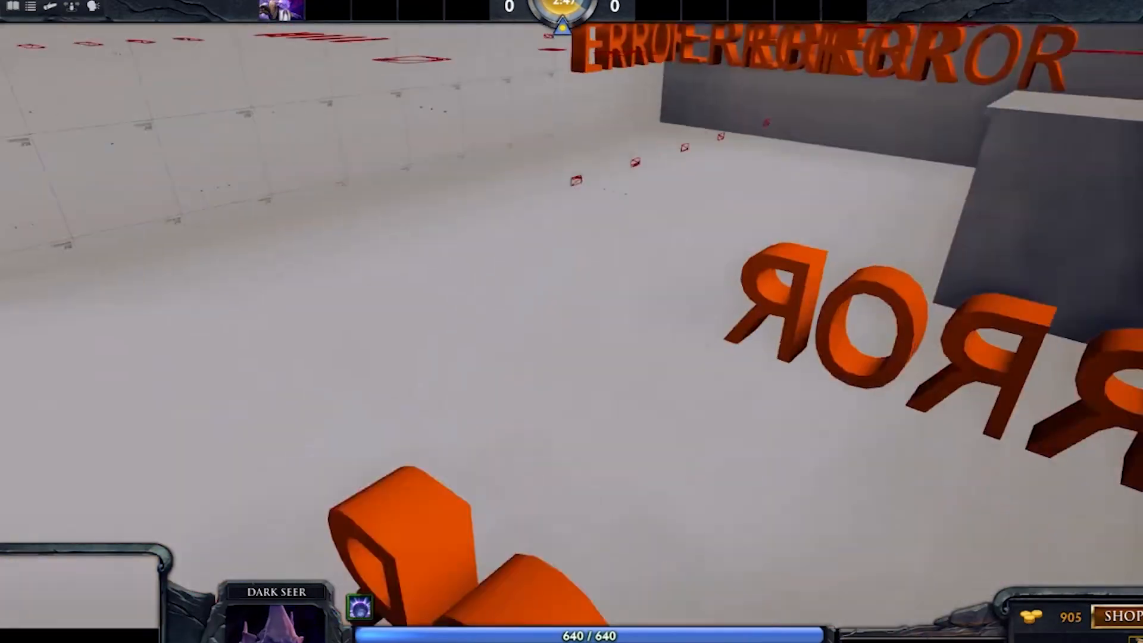
pyautogui.rightClick(538, 365)
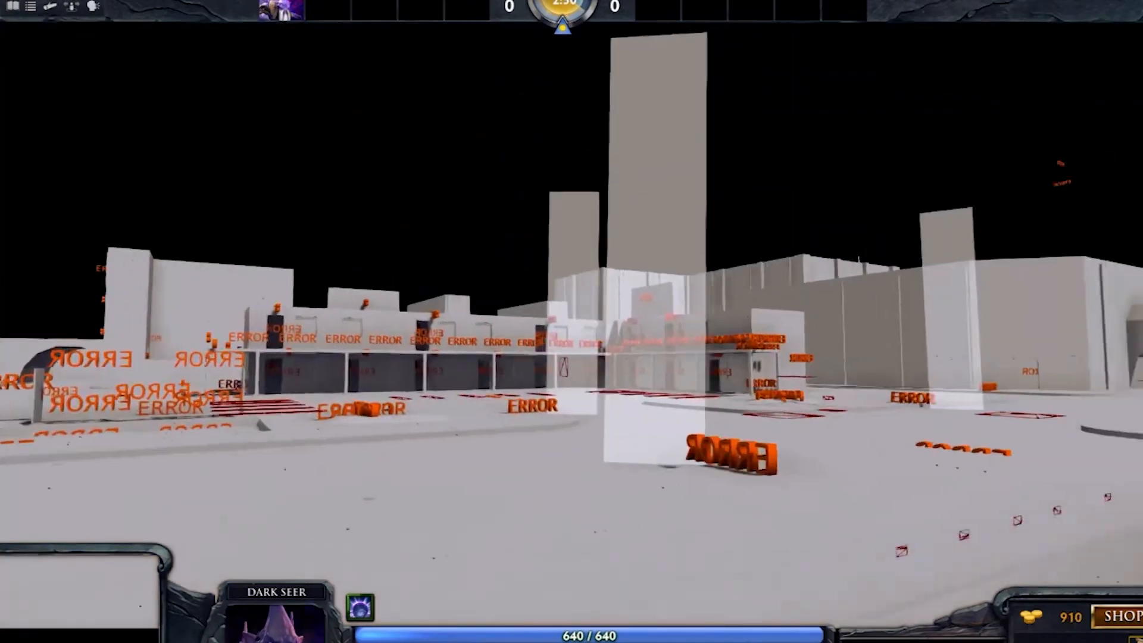
pyautogui.rightClick(565, 359)
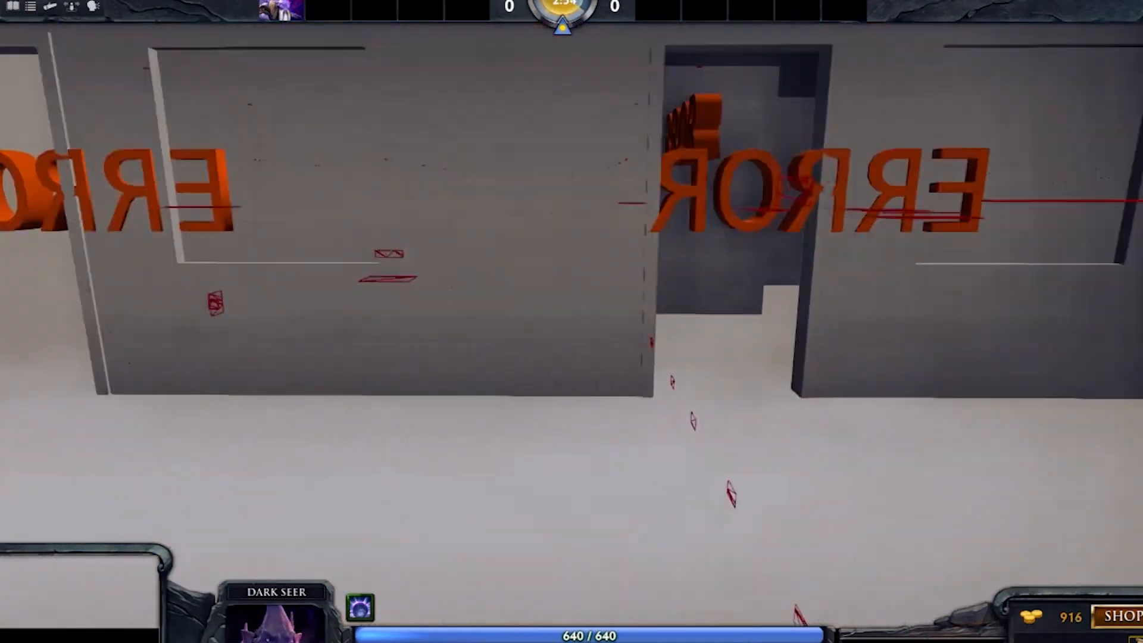
pyautogui.rightClick(566, 358)
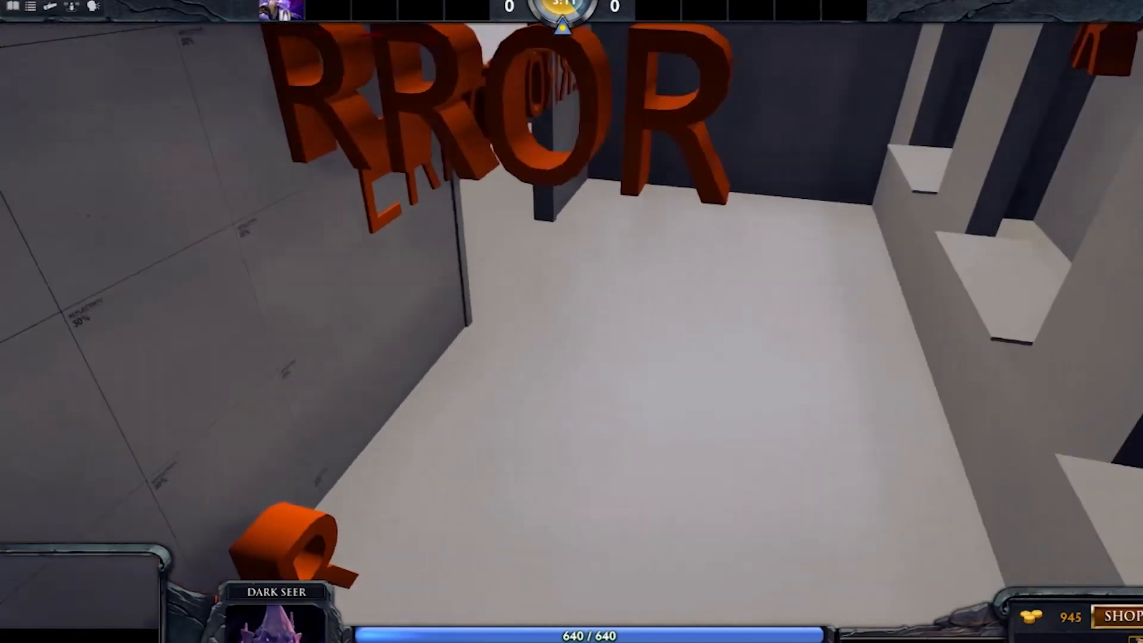
pyautogui.rightClick(553, 352)
pyautogui.rightClick(562, 343)
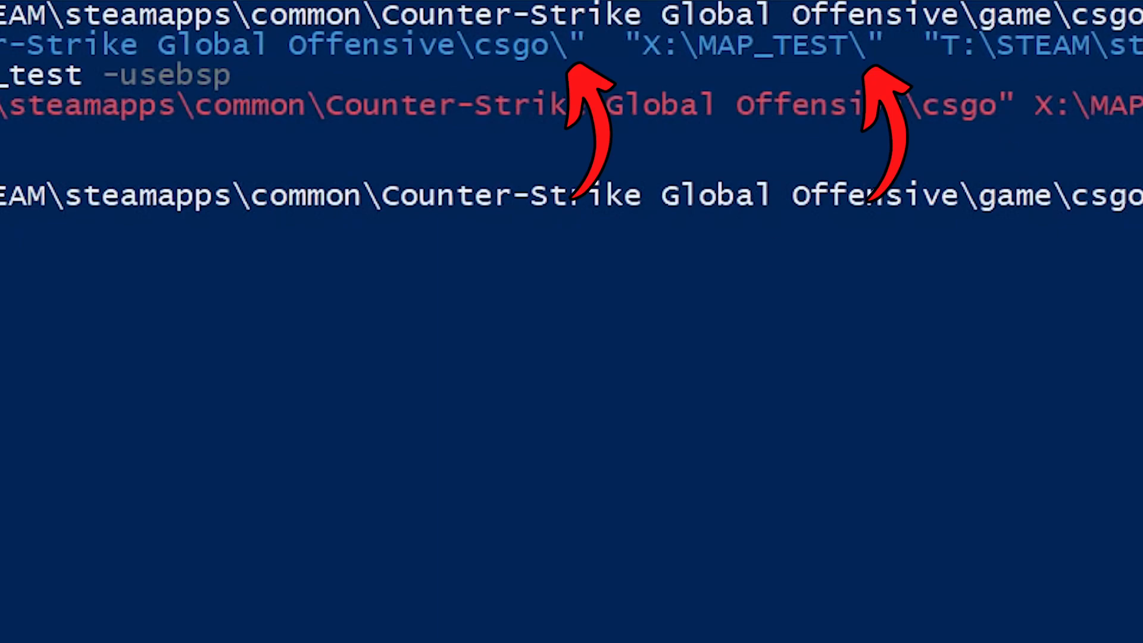
# - Recall the last import_map_community.py command and remove the trailing backslashes from the "game\csgo" and "X:\MAP_TEST" paths
pyautogui.press('Up')
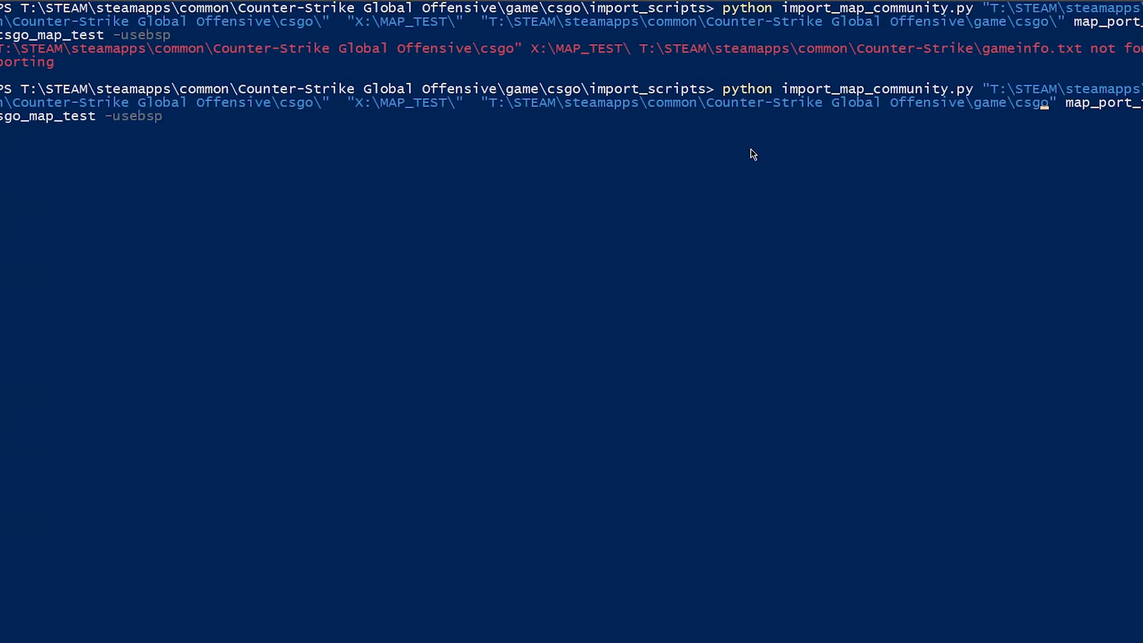
pyautogui.press('Left')
pyautogui.press('Left')
pyautogui.press('Left')
pyautogui.press('Left')
pyautogui.press('Left')
pyautogui.press('Left')
pyautogui.press('Left')
pyautogui.press('Left')
pyautogui.press('Left')
pyautogui.press('Left')
pyautogui.press('Left')
pyautogui.press('Left')
pyautogui.press('Left')
pyautogui.press('Left')
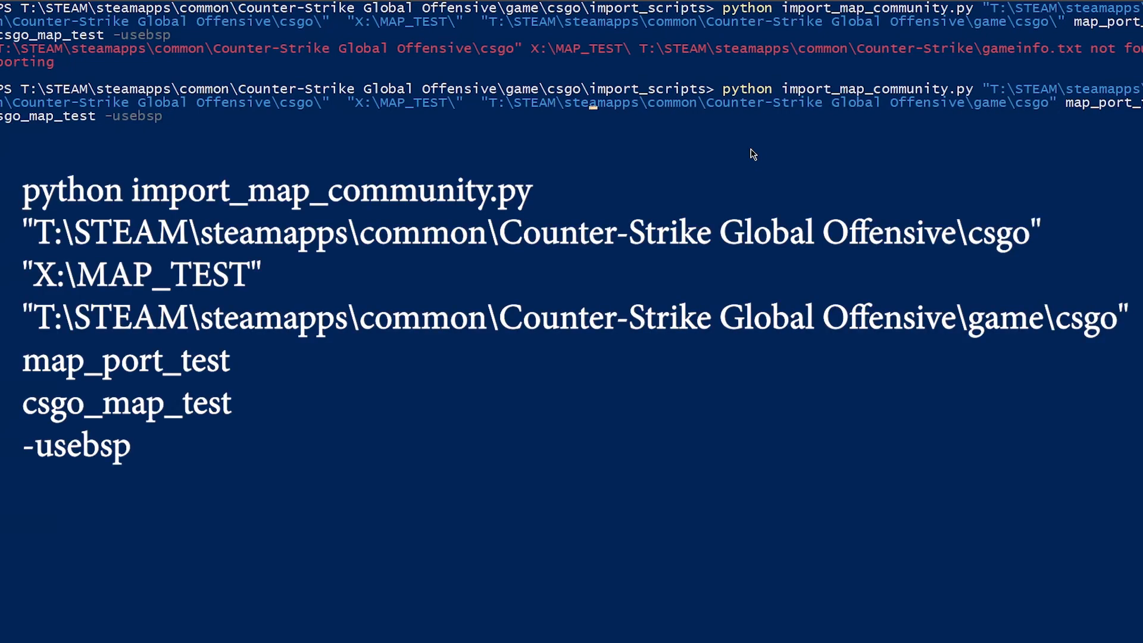
pyautogui.press('BackSpace')
# - Remove the trailing backslash from the "Counter-Strike Global Offensive\csgo" path and run the map import command
pyautogui.press('Left')
pyautogui.press('Left')
pyautogui.press('Left')
pyautogui.press('Left')
pyautogui.press('Left')
pyautogui.press('Left')
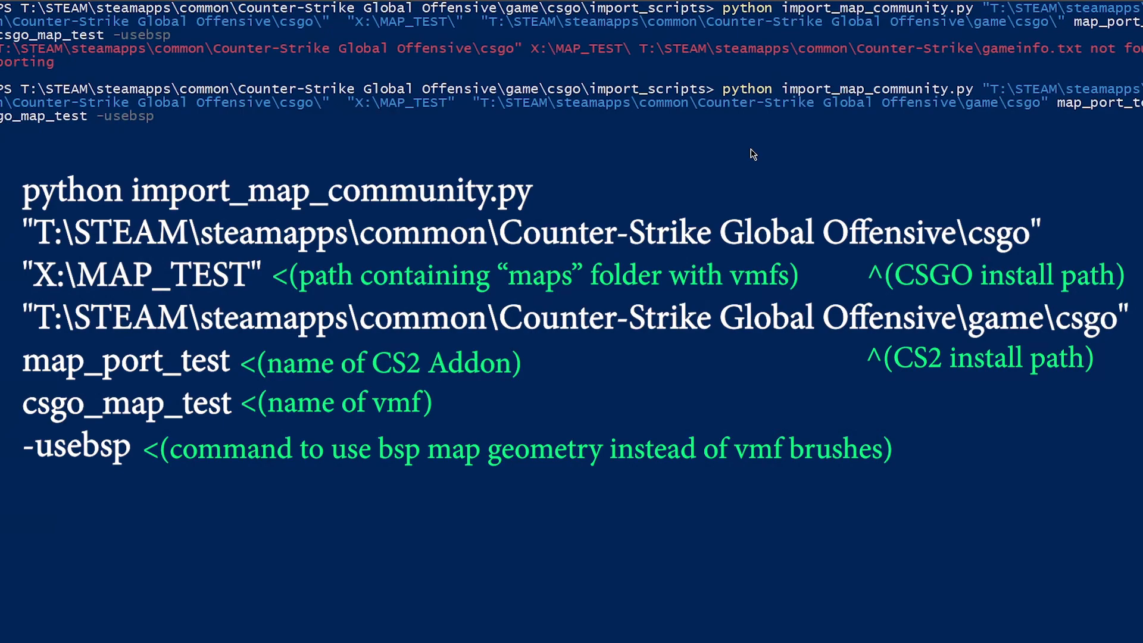
pyautogui.press('BackSpace')
pyautogui.press('Return')
pyautogui.press('Return')
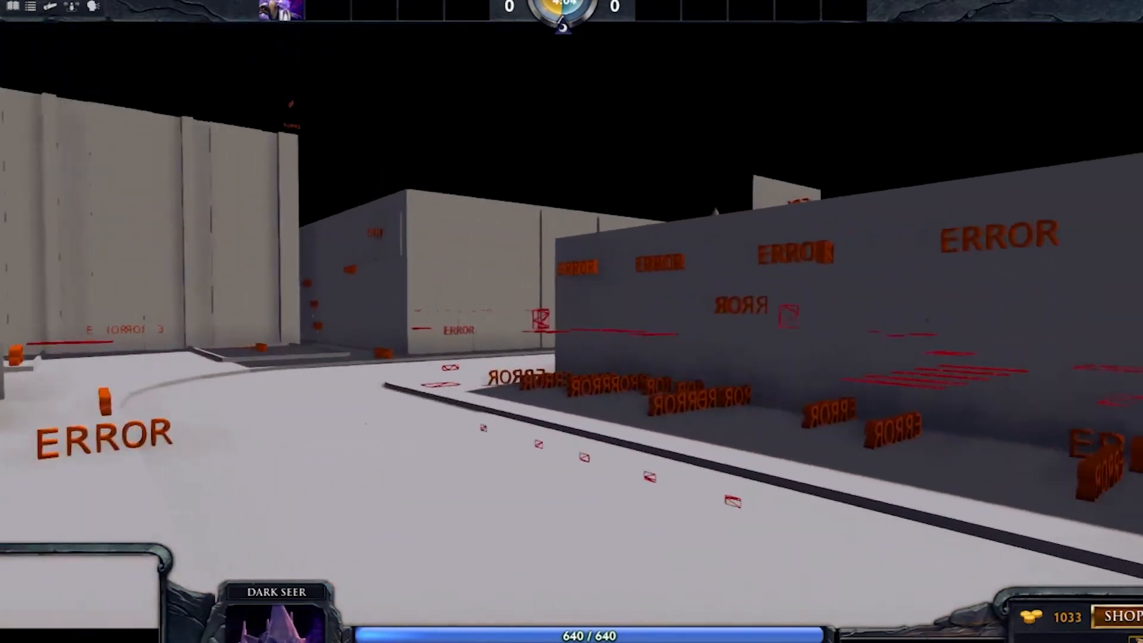
# - Switch to Dota 2 and walk the hero along the ported map's streets to examine the buildings, archway and error models
pyautogui.keyDown('shift'); pyautogui.rightClick(709, 372); pyautogui.keyUp('shift')
pyautogui.keyDown('shift'); pyautogui.rightClick(455, 396); pyautogui.keyUp('shift')
pyautogui.keyDown('shift'); pyautogui.rightClick(574, 387); pyautogui.keyUp('shift')
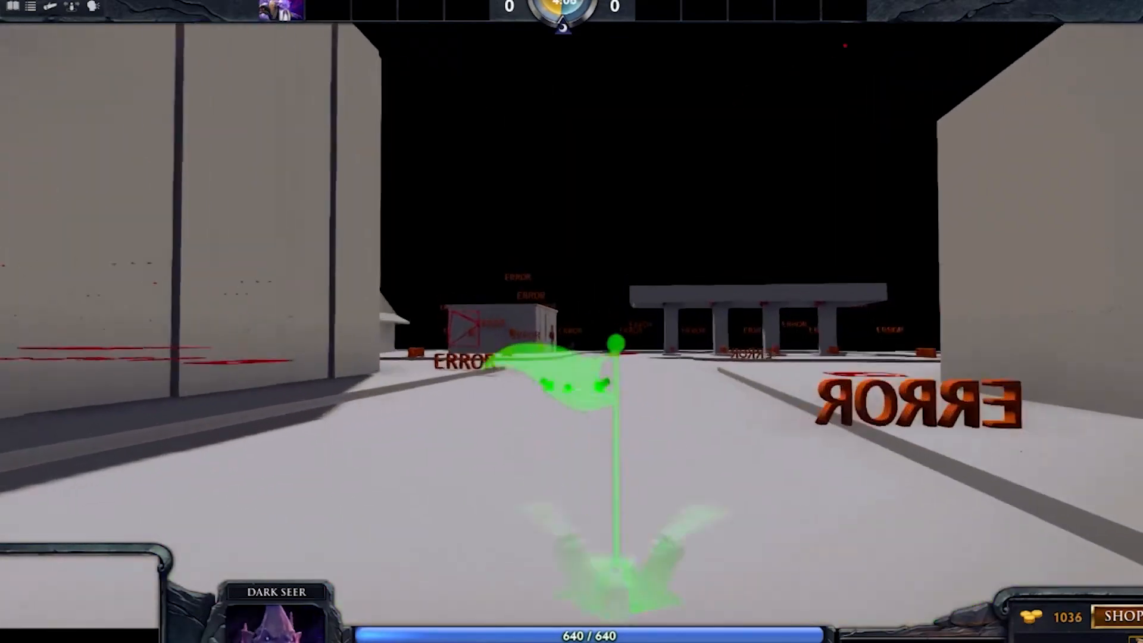
pyautogui.keyDown('shift'); pyautogui.rightClick(519, 352); pyautogui.keyUp('shift')
pyautogui.keyDown('shift'); pyautogui.rightClick(545, 353); pyautogui.keyUp('shift')
pyautogui.keyDown('shift'); pyautogui.rightClick(637, 318); pyautogui.keyUp('shift')
pyautogui.rightClick(559, 381)
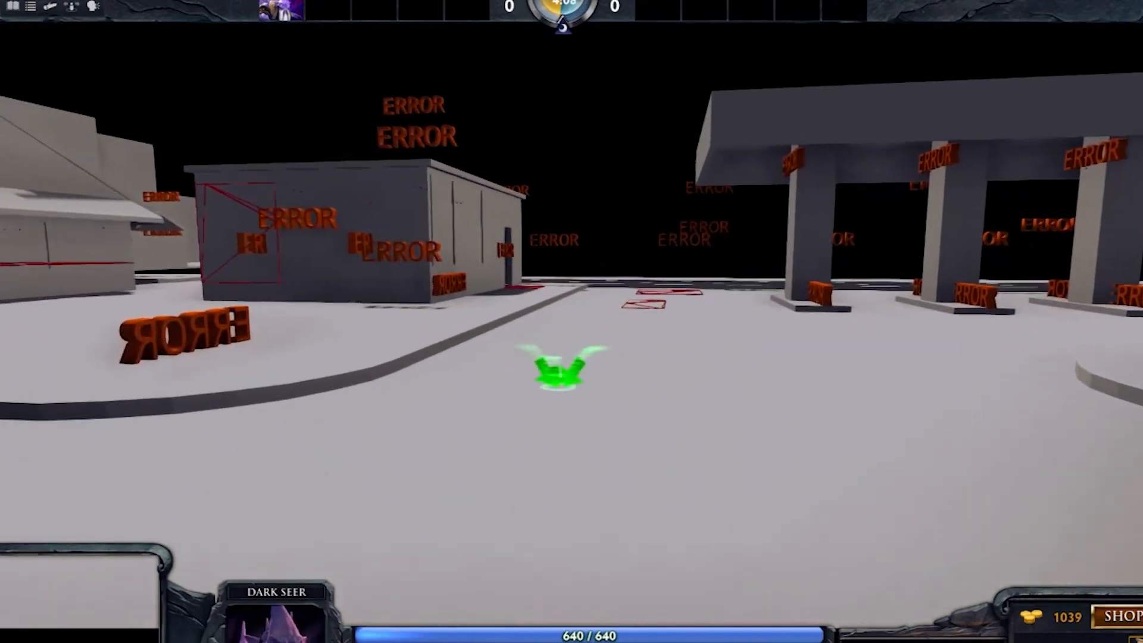
pyautogui.rightClick(631, 345)
pyautogui.rightClick(548, 352)
pyautogui.rightClick(561, 365)
pyautogui.rightClick(562, 370)
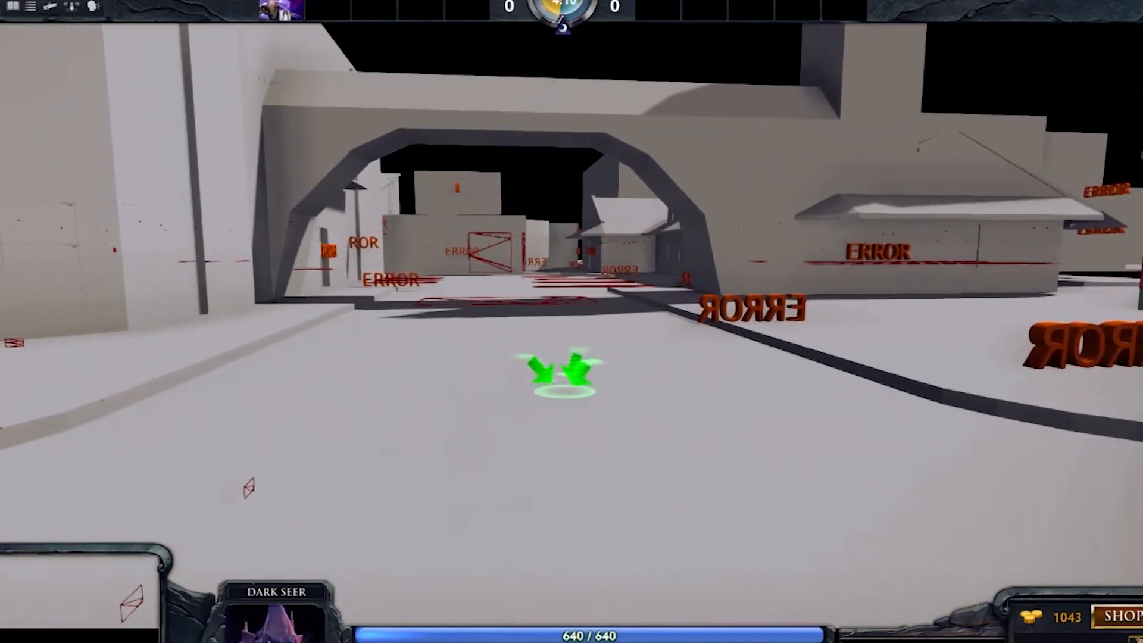
pyautogui.rightClick(578, 374)
pyautogui.rightClick(559, 361)
pyautogui.rightClick(549, 379)
pyautogui.rightClick(560, 357)
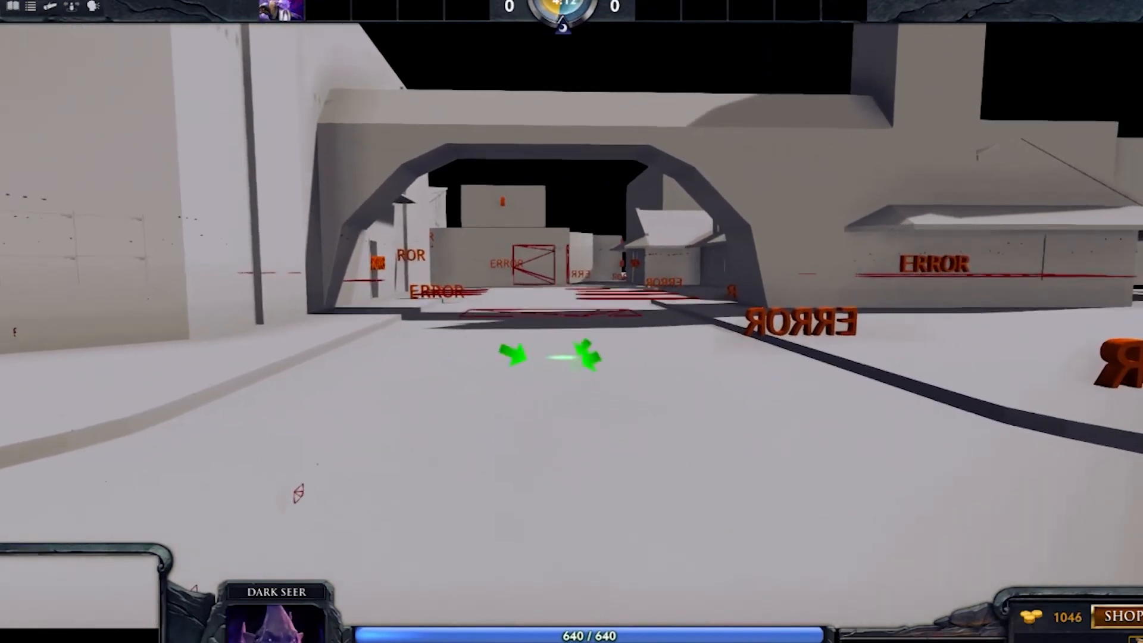
pyautogui.rightClick(548, 373)
pyautogui.rightClick(561, 374)
pyautogui.keyDown('shift'); pyautogui.rightClick(559, 364); pyautogui.keyUp('shift')
pyautogui.keyDown('shift'); pyautogui.rightClick(524, 366); pyautogui.keyUp('shift')
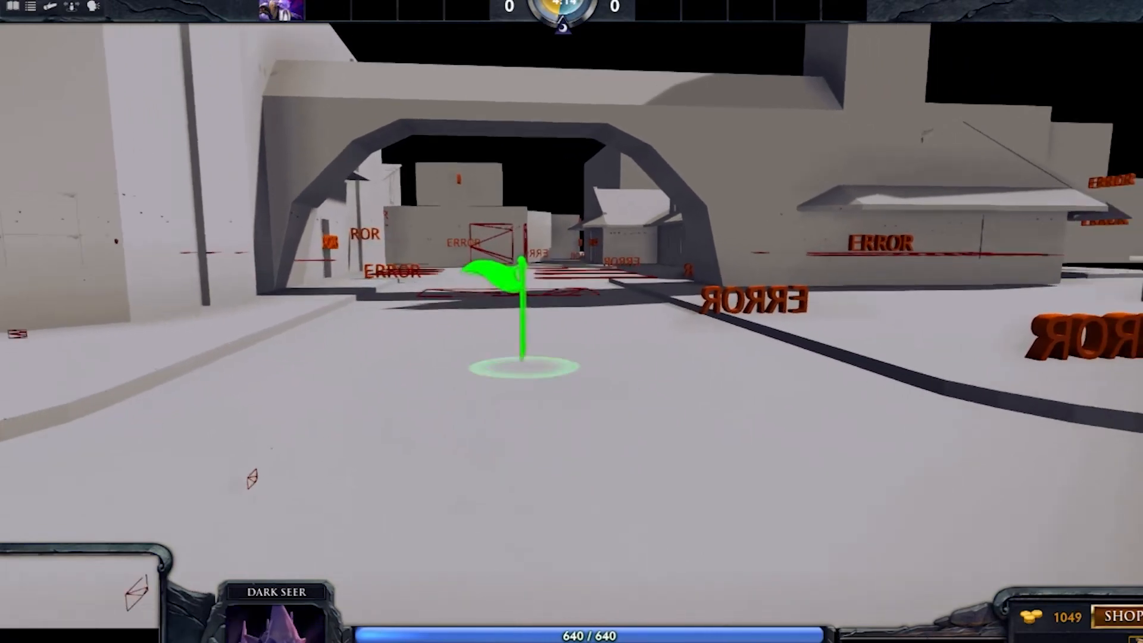
pyautogui.rightClick(566, 360)
pyautogui.rightClick(561, 369)
pyautogui.rightClick(577, 361)
pyautogui.keyDown('shift'); pyautogui.rightClick(596, 362); pyautogui.keyUp('shift')
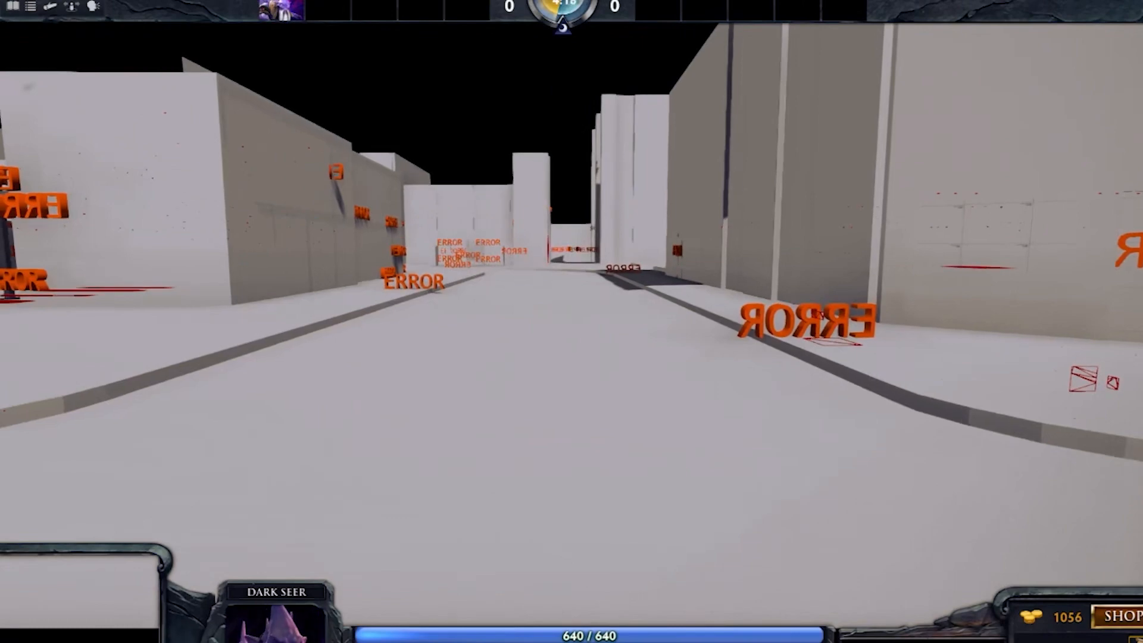
pyautogui.rightClick(581, 369)
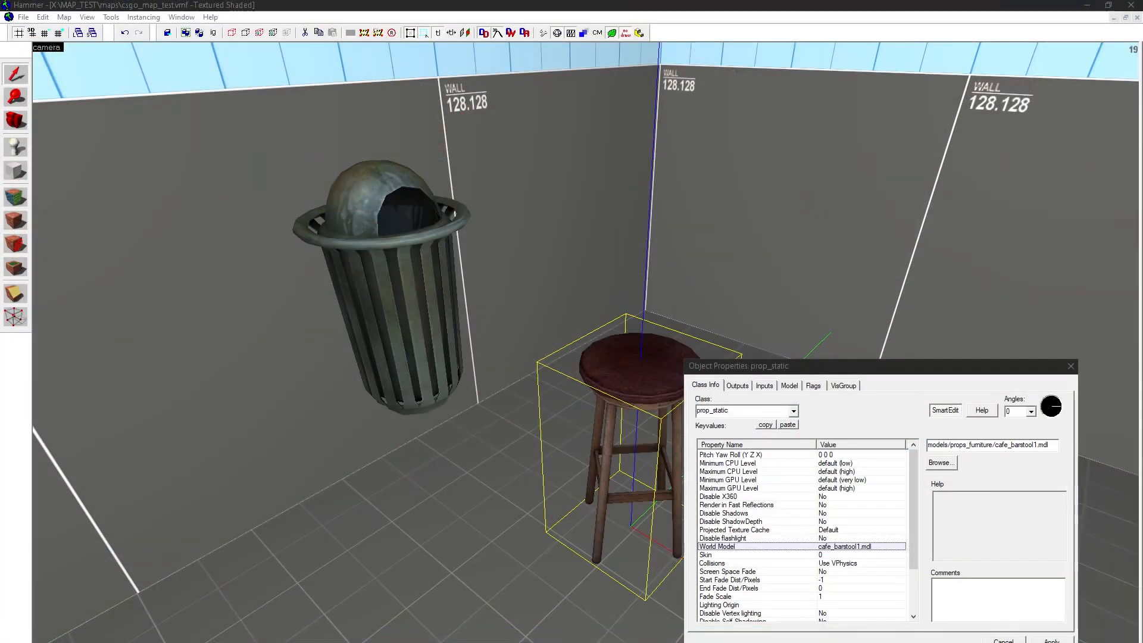
# - In the Source 1 Hammer, compare the World Model paths of the trash can and barstool props, then close their properties
pyautogui.moveTo(897, 370); pyautogui.dragTo(918, 373)
pyautogui.click(419, 281)
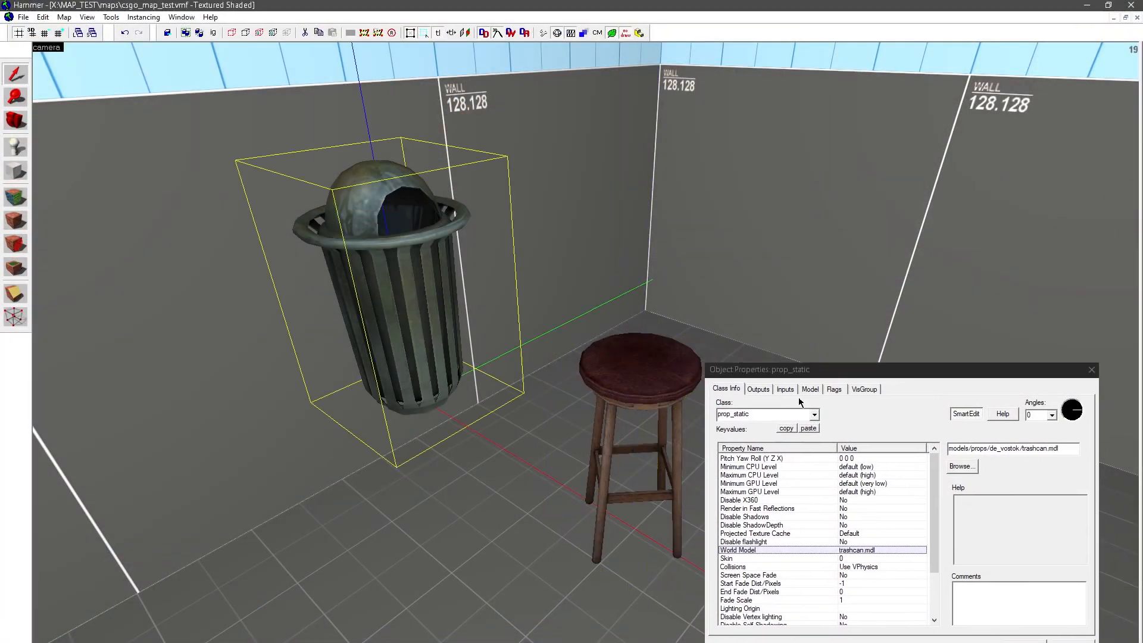
pyautogui.moveTo(1062, 447); pyautogui.dragTo(919, 444)
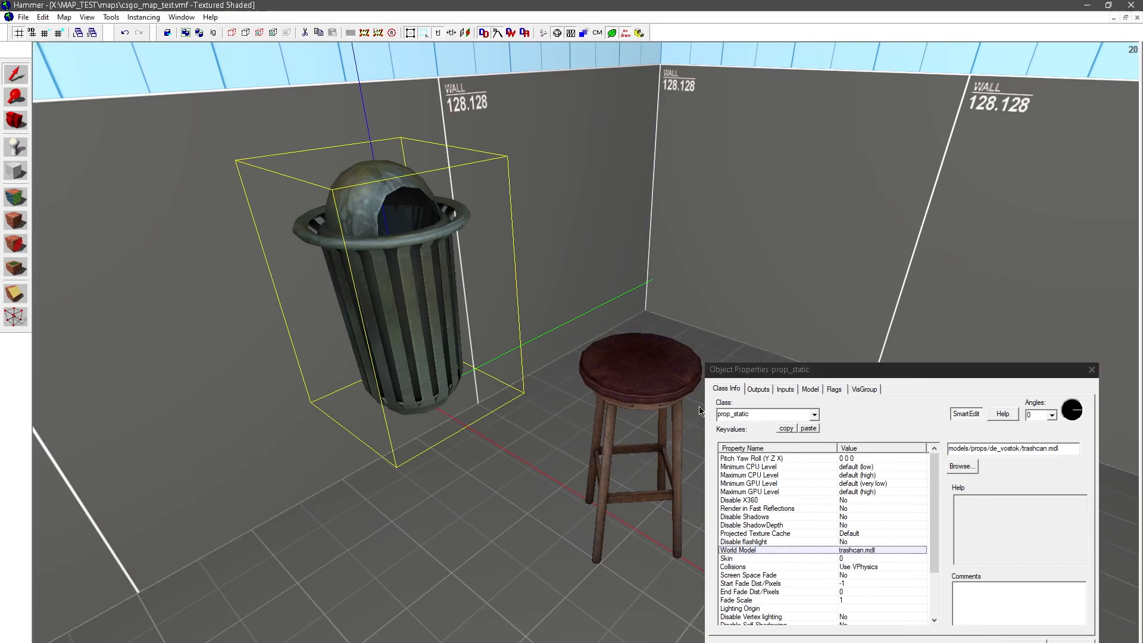
pyautogui.click(649, 383)
pyautogui.moveTo(1074, 449); pyautogui.dragTo(937, 460)
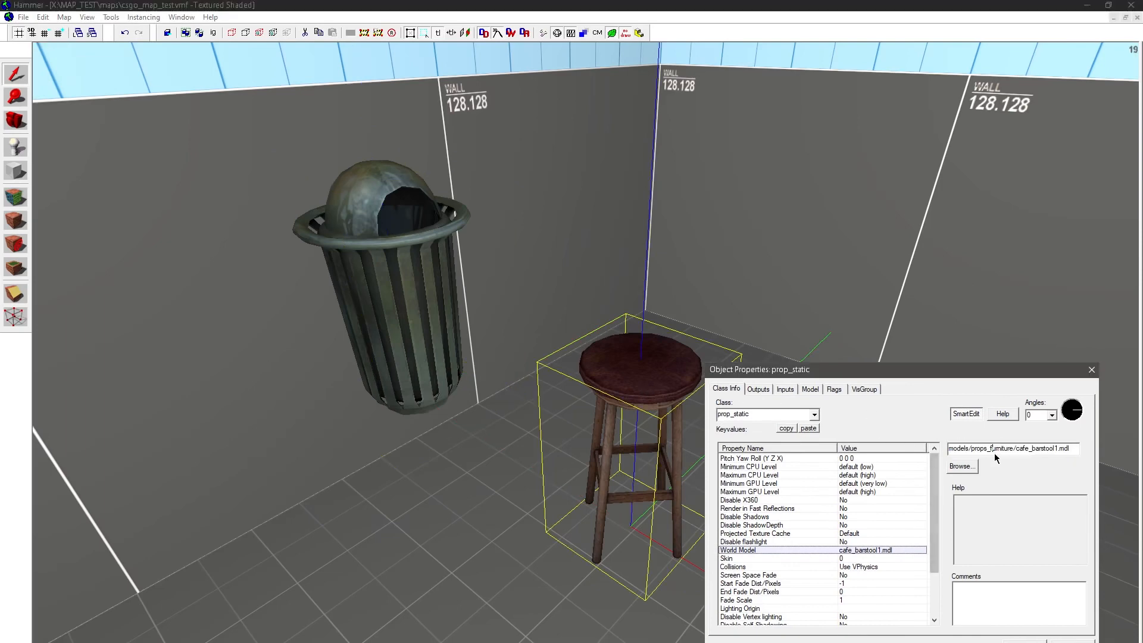
pyautogui.click(408, 257)
pyautogui.click(637, 386)
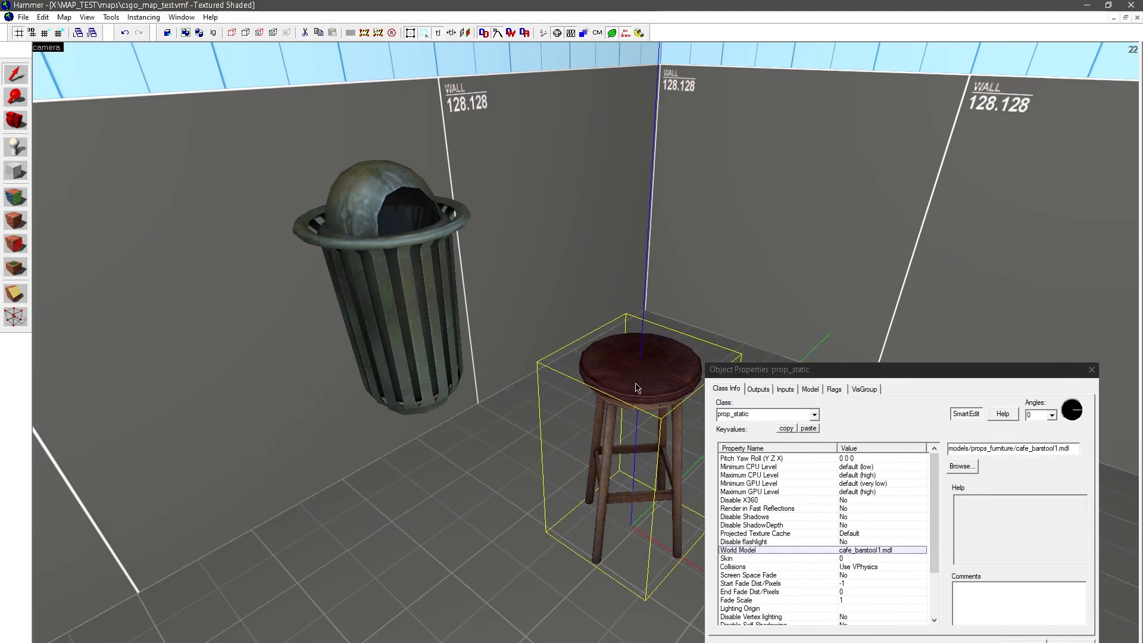
pyautogui.click(446, 314)
pyautogui.click(616, 390)
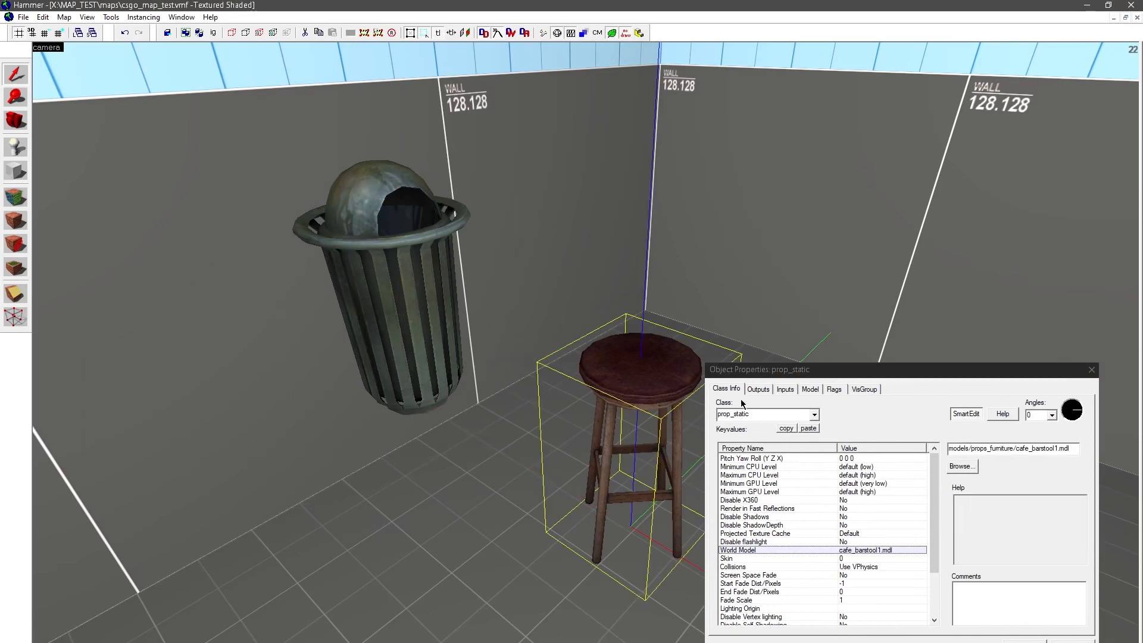
pyautogui.click(1091, 370)
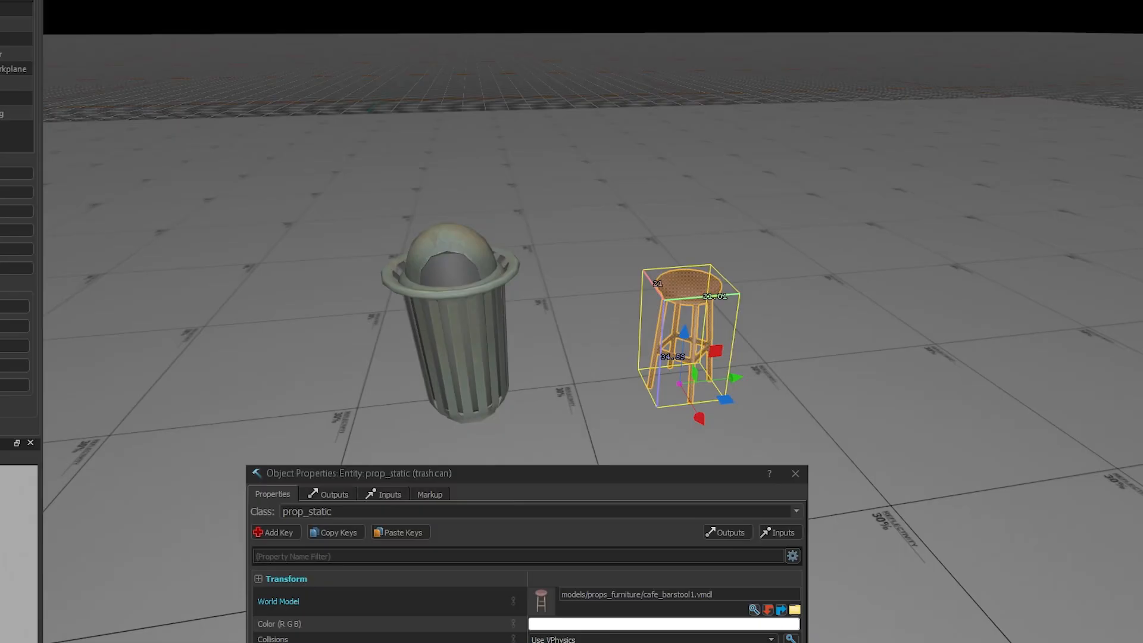
# - In the Source 2 Hammer, inspect the trash can and barstool props and look up the barstool's model asset cafe_barstool1.vmdl
pyautogui.moveTo(767, 317)
pyautogui.mouseDown(button='right')
pyautogui.moveTo(797, 303)
pyautogui.moveTo(768, 316)
pyautogui.mouseUp(button='right')
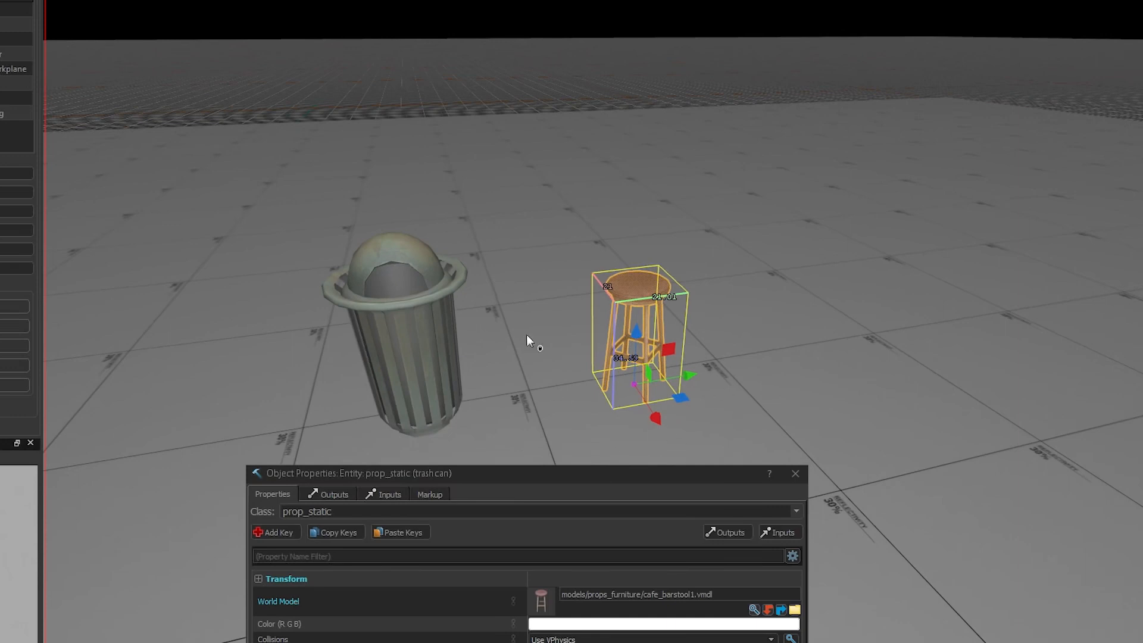
pyautogui.click(412, 321)
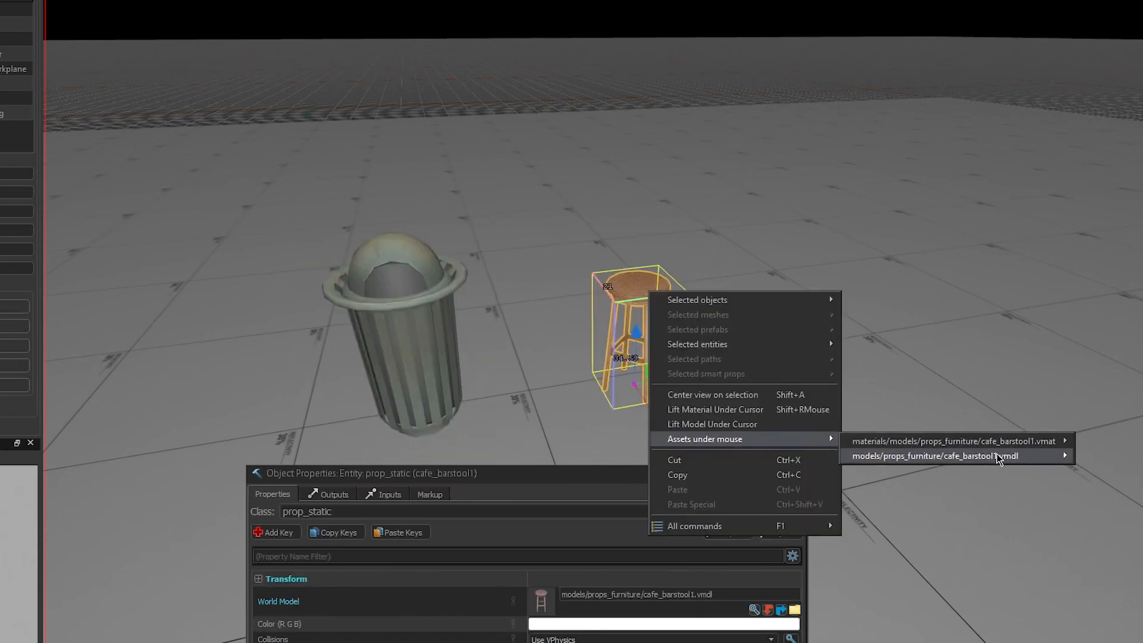
pyautogui.moveTo(995, 454)
pyautogui.click(733, 497)
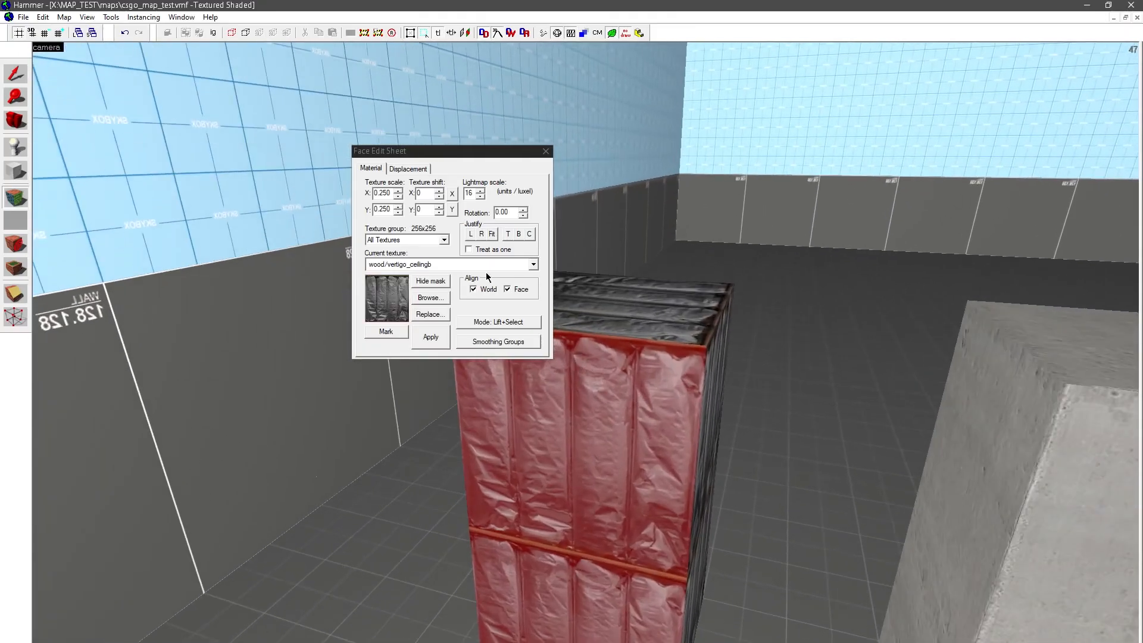
# - Check the wood/vertigo_ceilingb texture in the Source 1 Hammer and make vertigo_ceilingb.vmat the active material in the Source 2 Hammer
pyautogui.moveTo(419, 152); pyautogui.dragTo(326, 154)
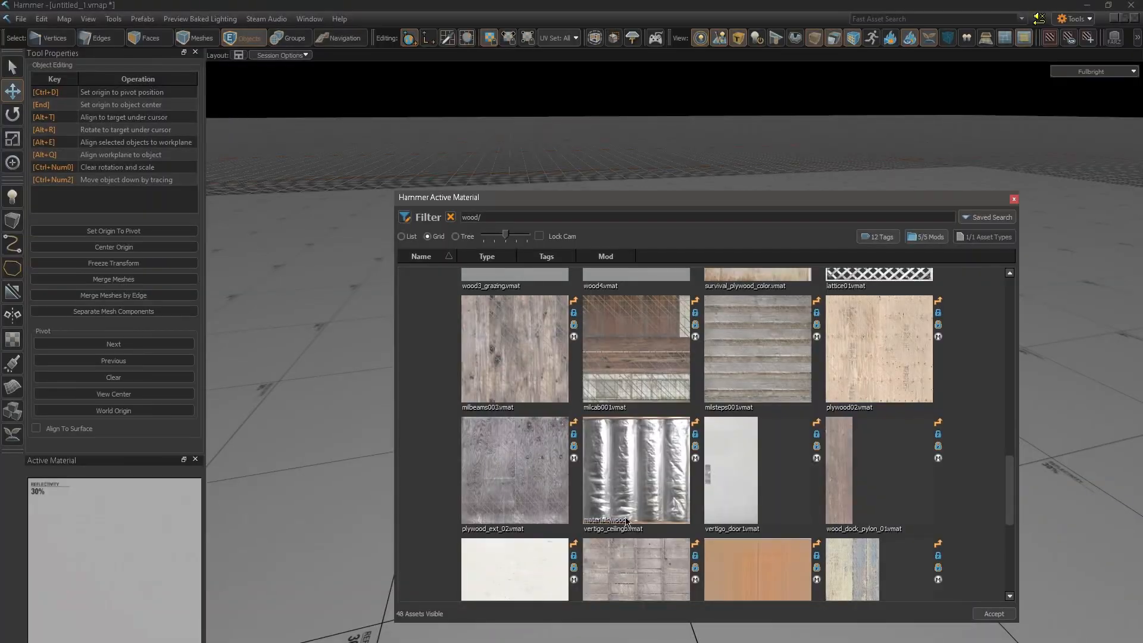
pyautogui.click(675, 494)
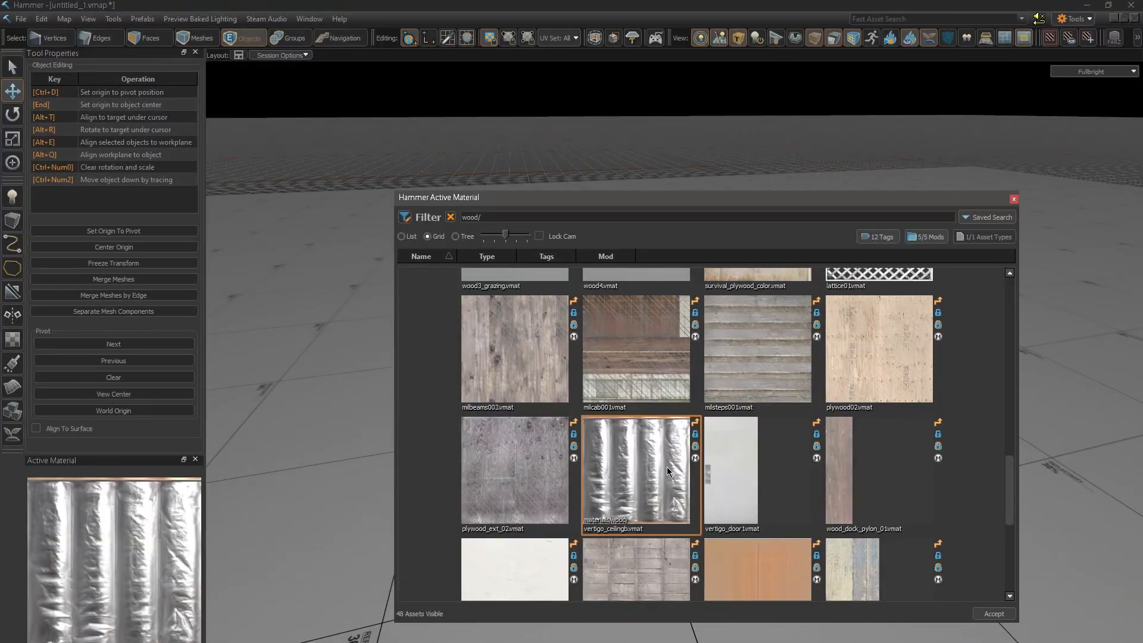
# - Build a tall block with a 64 by 64 unit base behind the barstool, textured with vertigo_ceilingb.vmat
pyautogui.doubleClick(667, 471)
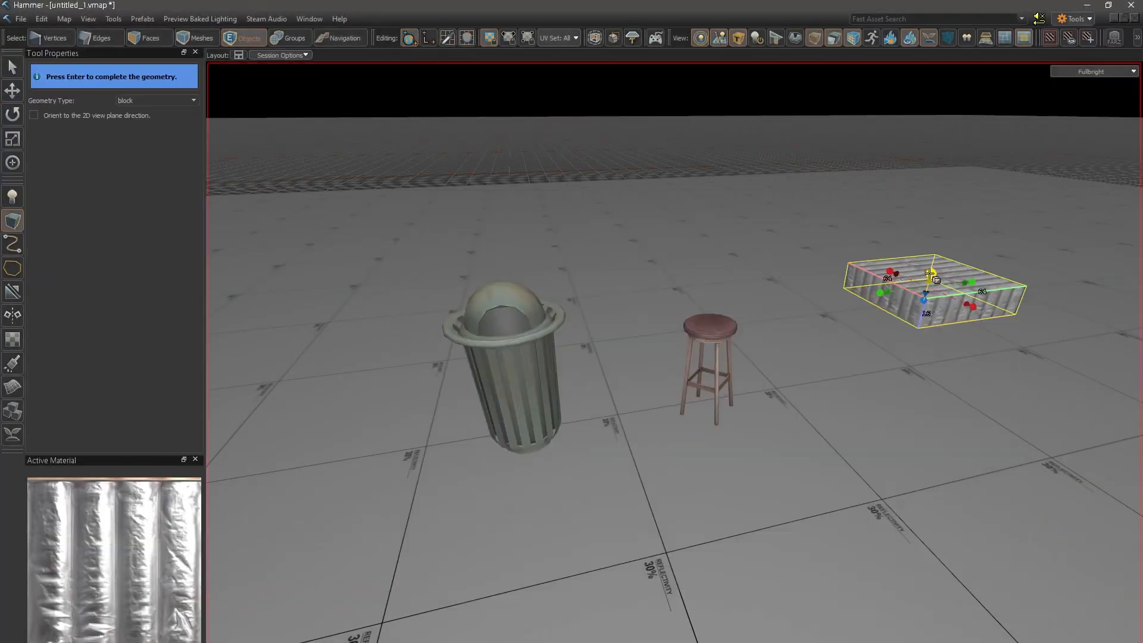
pyautogui.moveTo(934, 271); pyautogui.dragTo(972, 125)
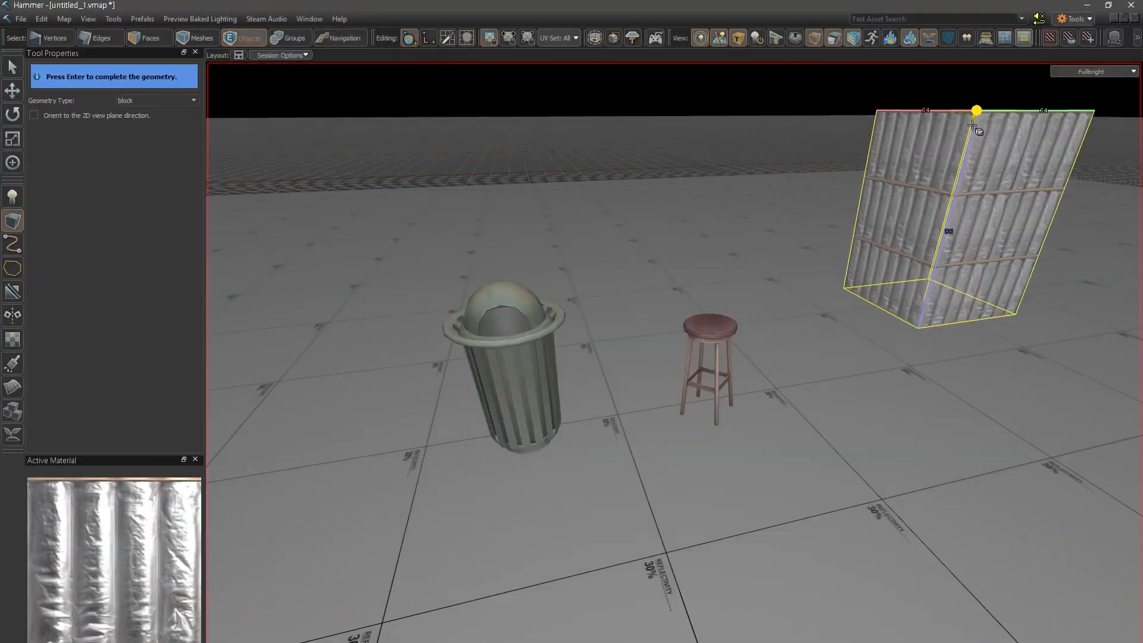
pyautogui.press('z')
pyautogui.press('w')
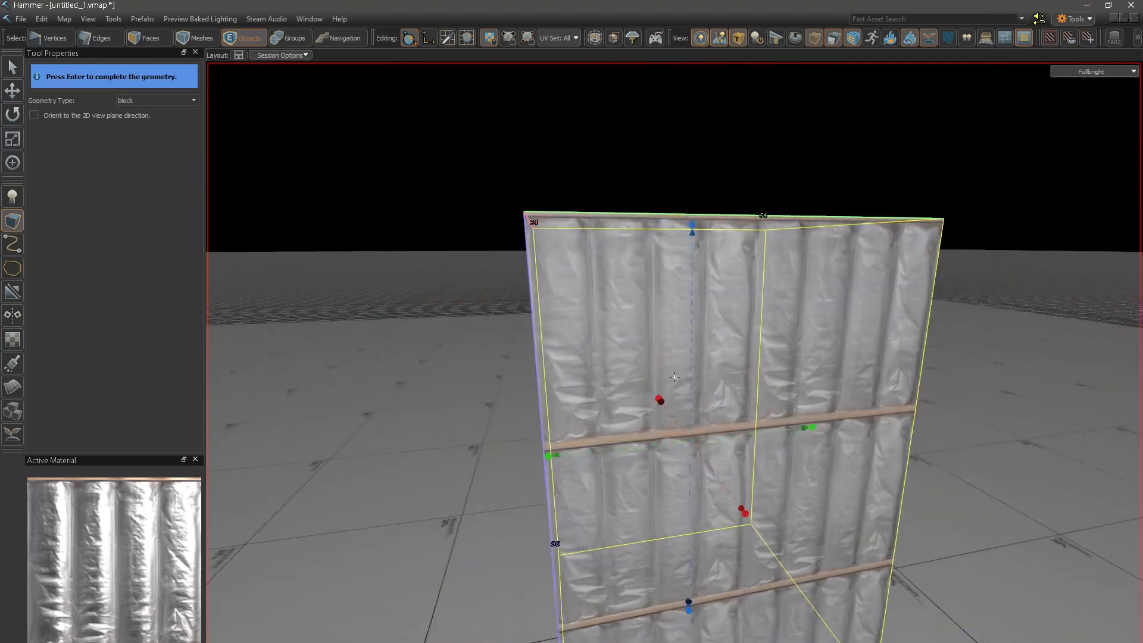
pyautogui.press('s')
pyautogui.press('z')
pyautogui.press('Return')
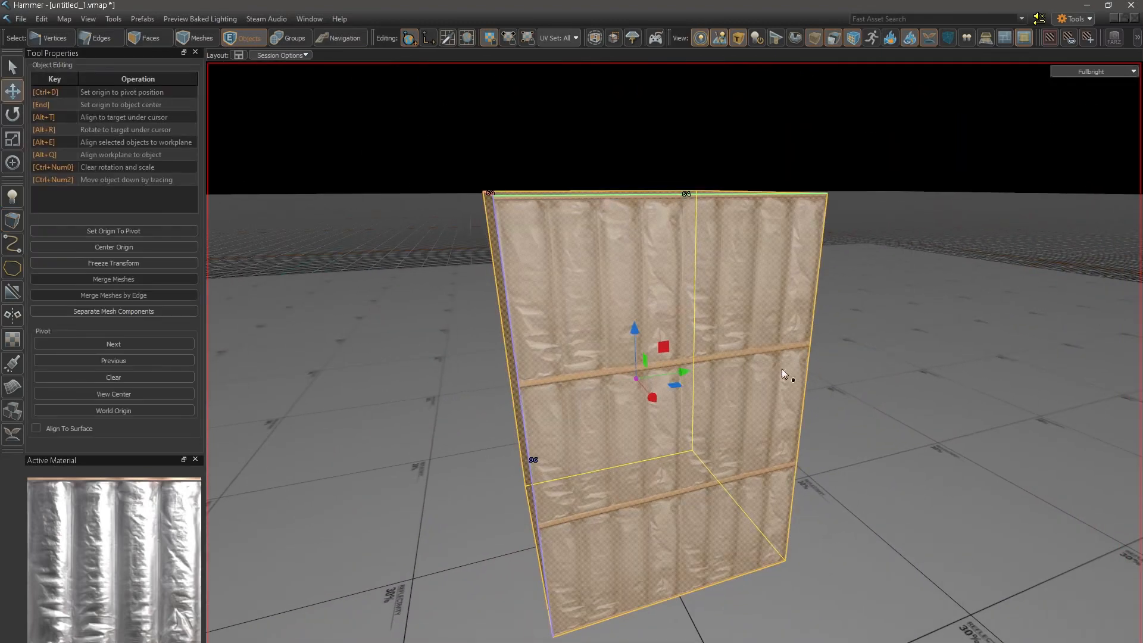
# - Look up the asset entry for the vertigo_ceilingb.vmat material on the new block
pyautogui.rightClick(736, 379)
pyautogui.moveTo(952, 506)
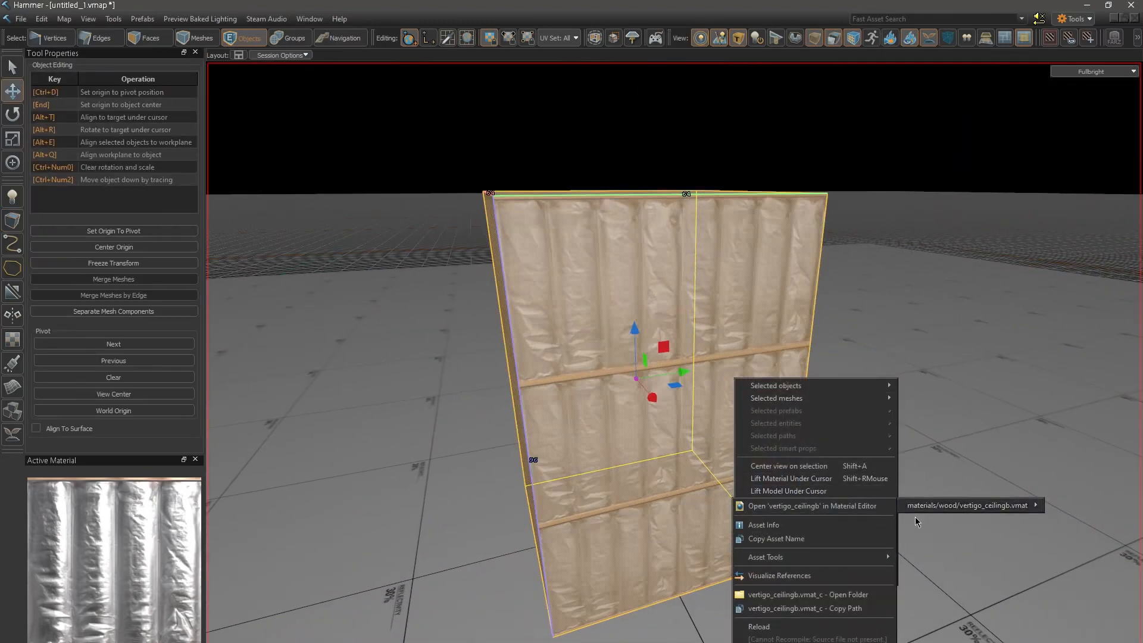
pyautogui.click(797, 537)
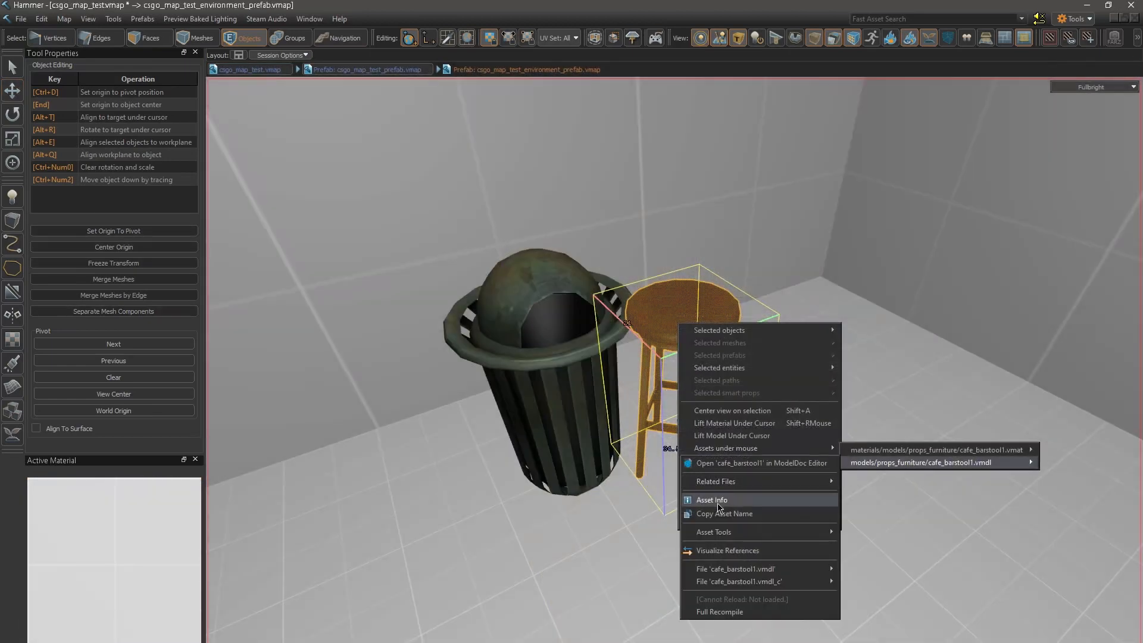
# - In the ported map's environment prefab, view the asset info of cafe_barstool1.vmdl and trashcan.vmdl
pyautogui.click(719, 503)
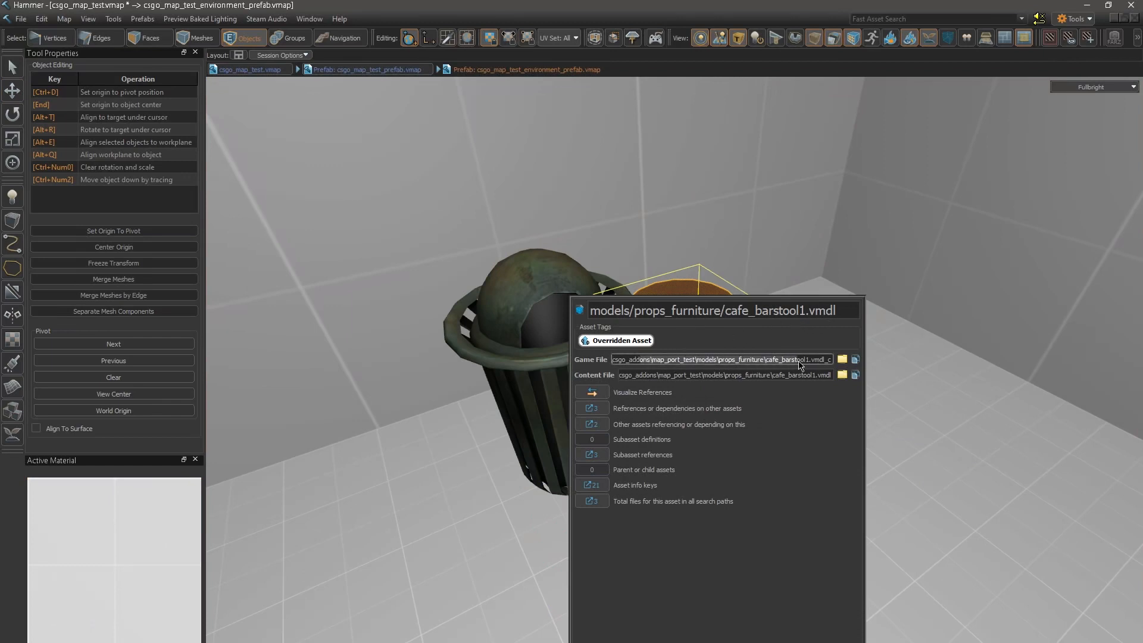
pyautogui.rightClick(549, 326)
pyautogui.moveTo(619, 450)
pyautogui.moveTo(833, 465)
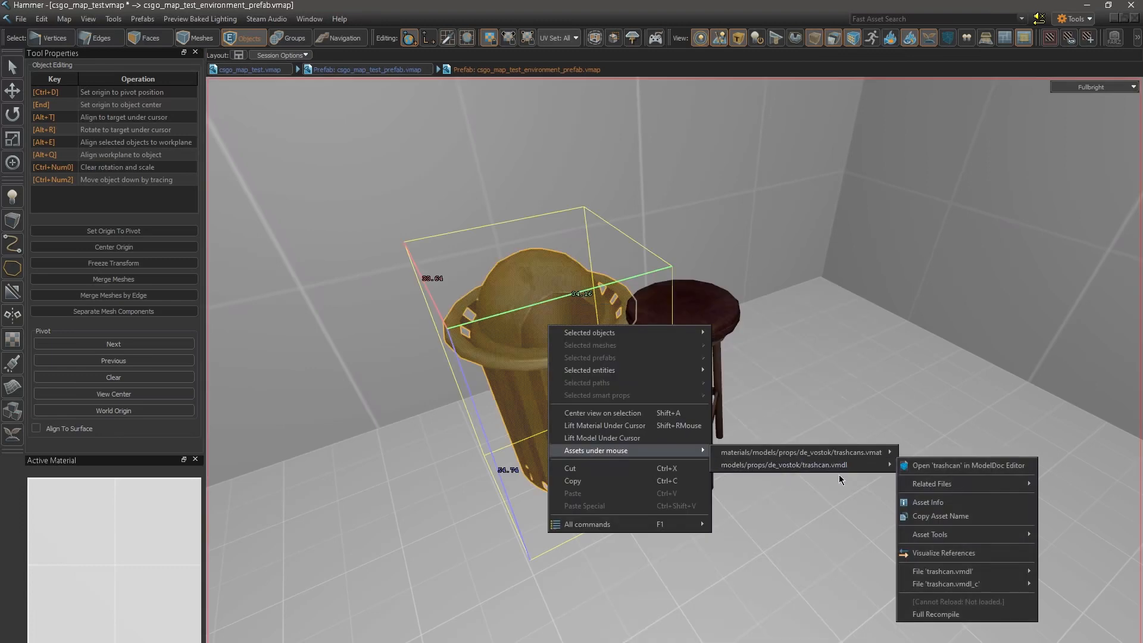
pyautogui.click(947, 507)
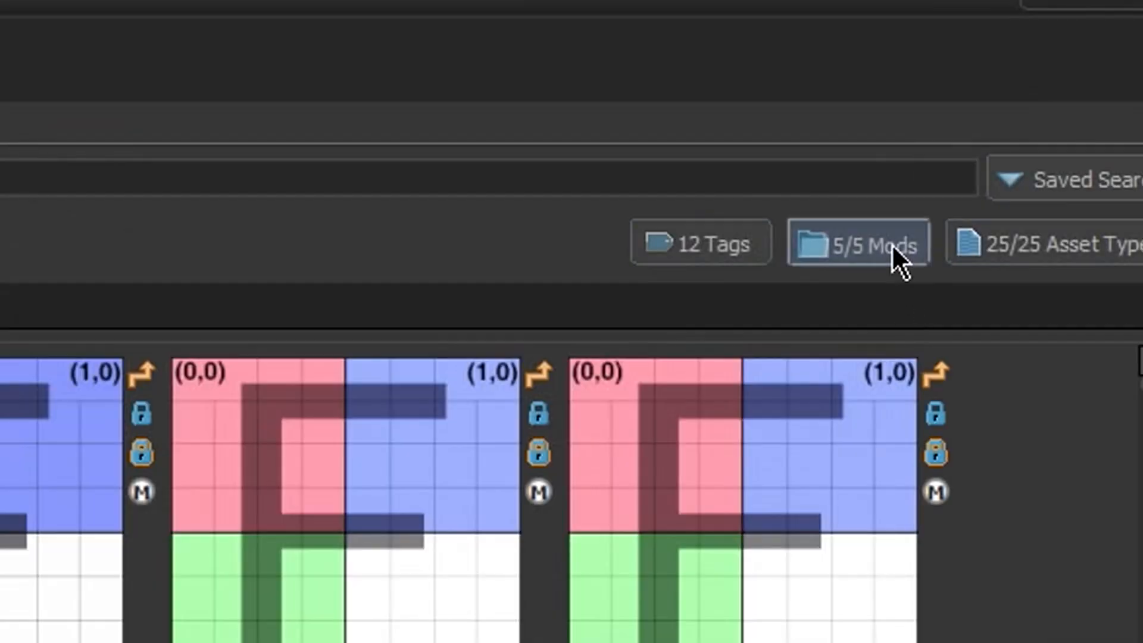
# - Filter the Asset Browser to the addon's own mod and to the Overridden Asset tag only
pyautogui.click(751, 184)
pyautogui.click(854, 408)
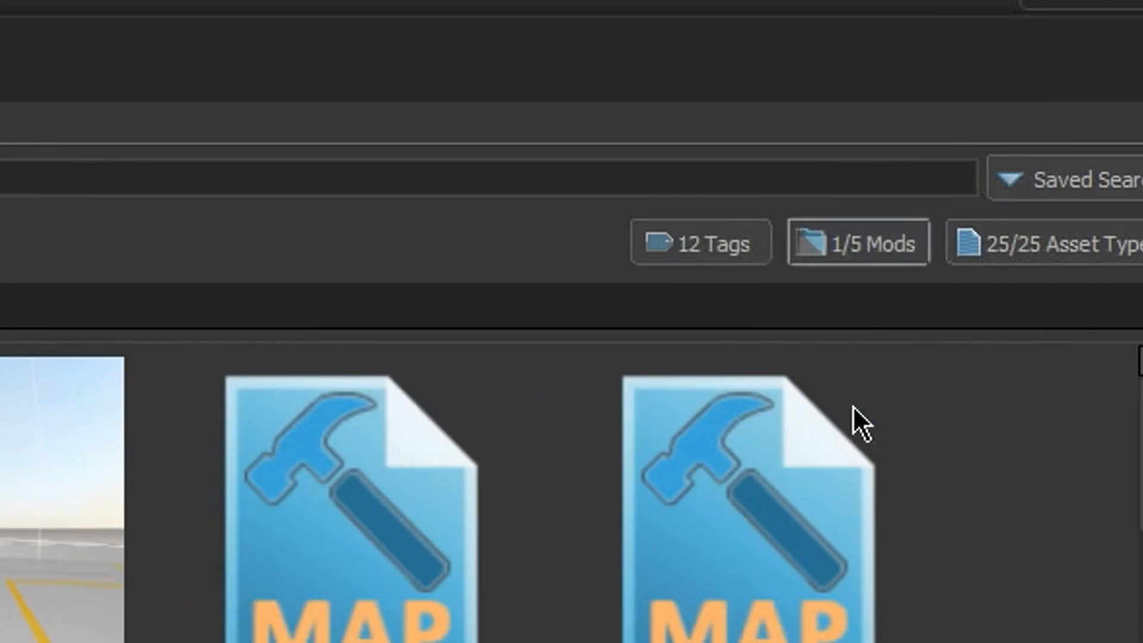
pyautogui.click(670, 246)
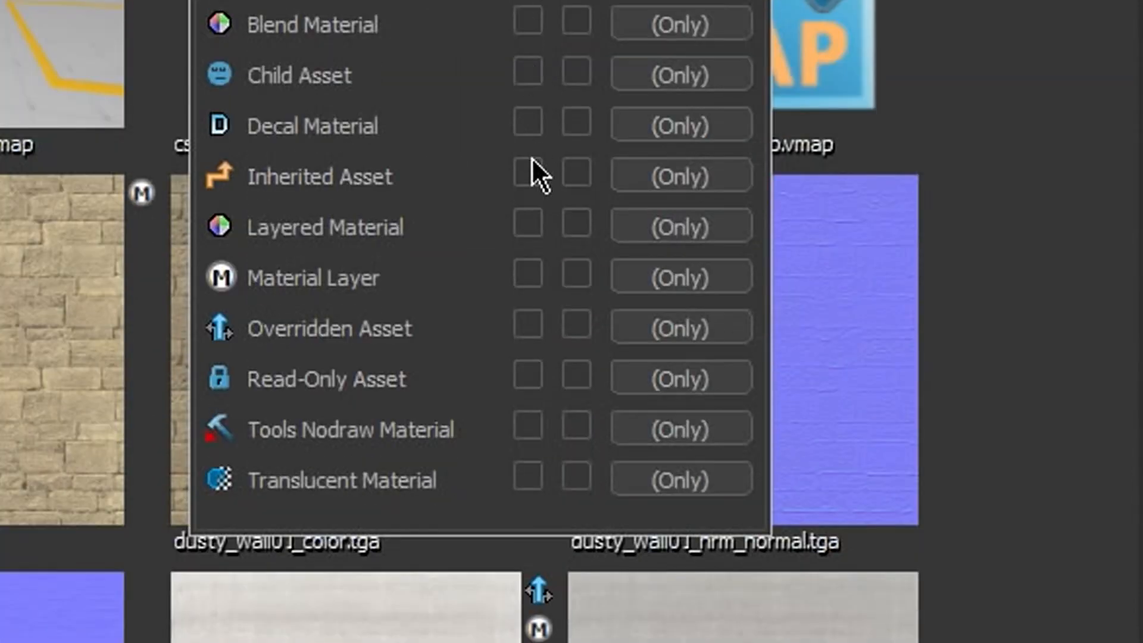
pyautogui.click(649, 329)
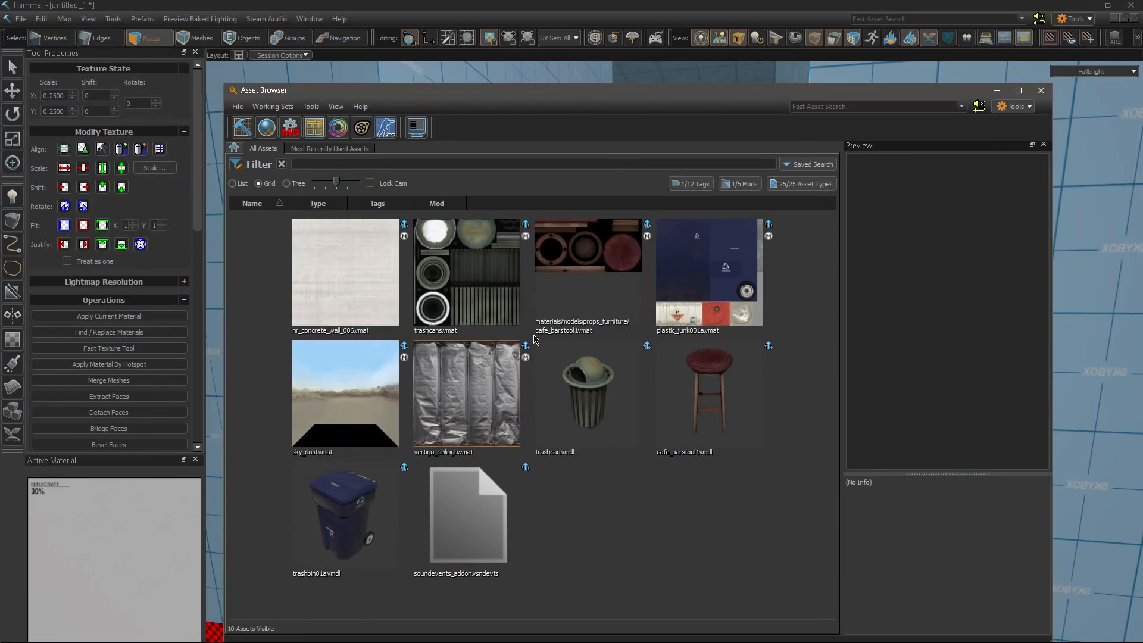
# - Delete the nine overridden materials and models from hr_concrete_wall_006.vmat through trashbin01a.vmdl, then reapply the Overridden Asset only filter
pyautogui.click(345, 280)
pyautogui.keyDown('shift'); pyautogui.click(373, 530); pyautogui.keyUp('shift')
pyautogui.rightClick(474, 413)
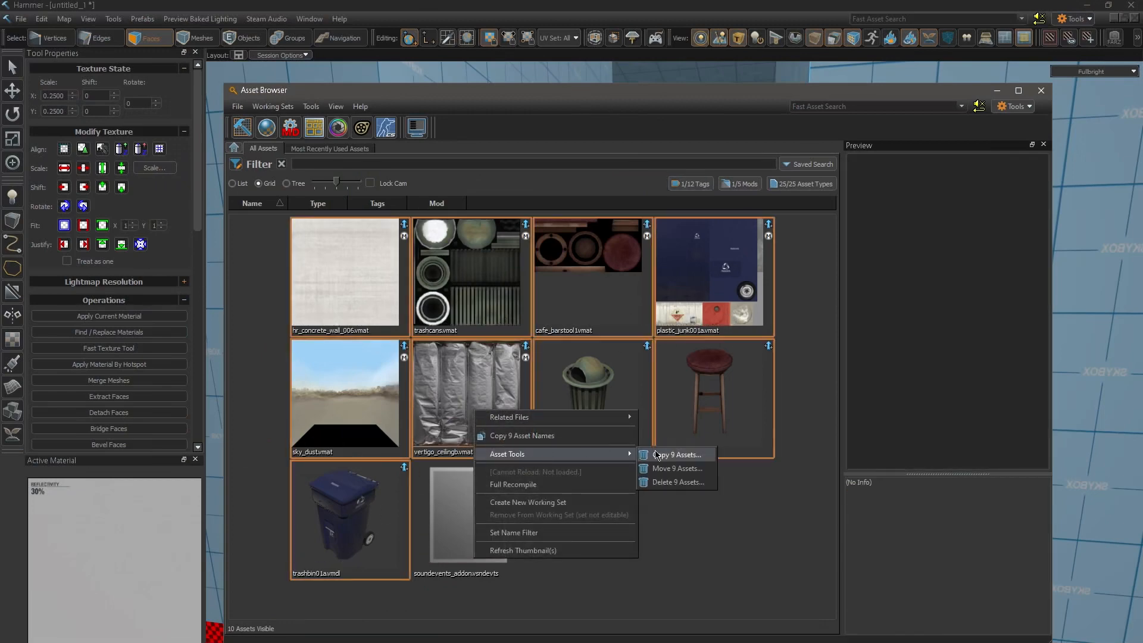
pyautogui.click(675, 483)
pyautogui.click(600, 373)
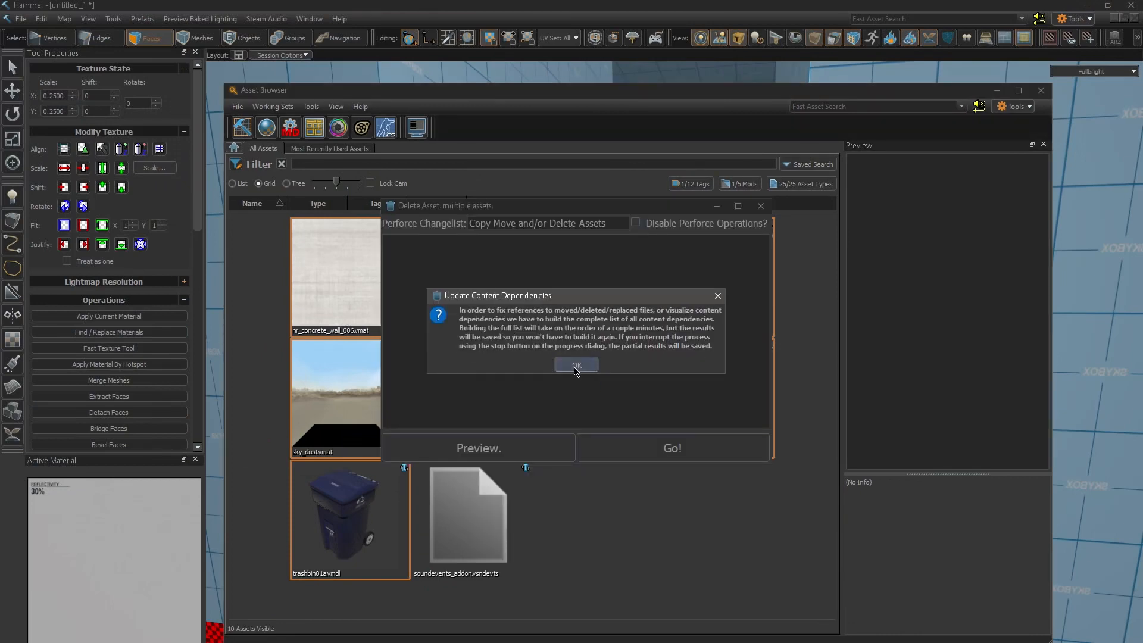
pyautogui.click(576, 365)
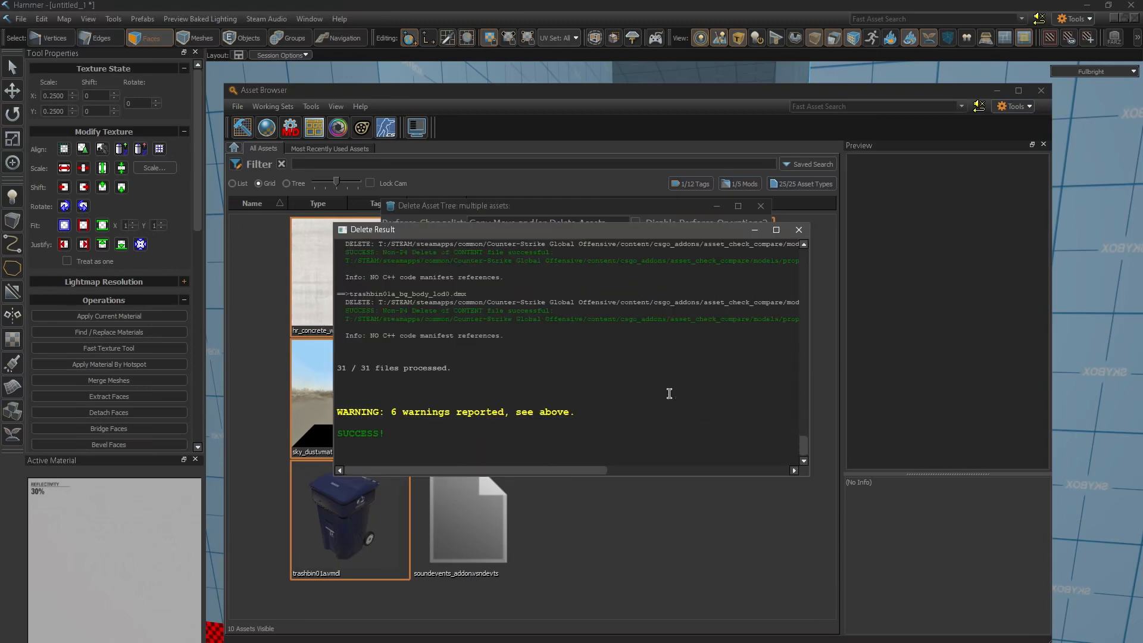
pyautogui.click(798, 230)
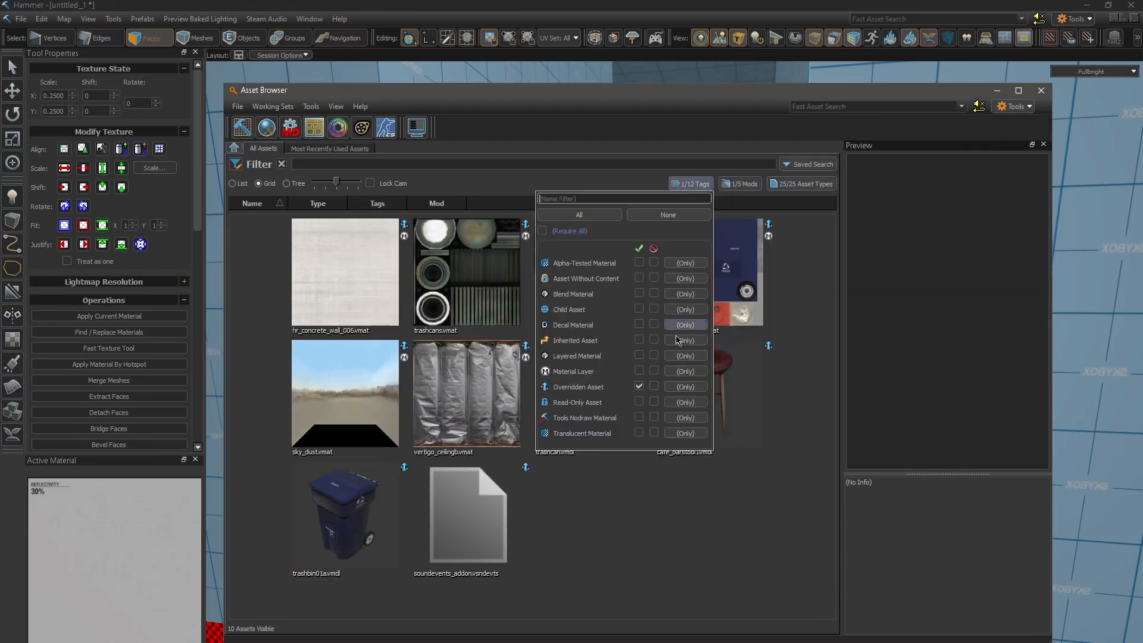
pyautogui.click(683, 388)
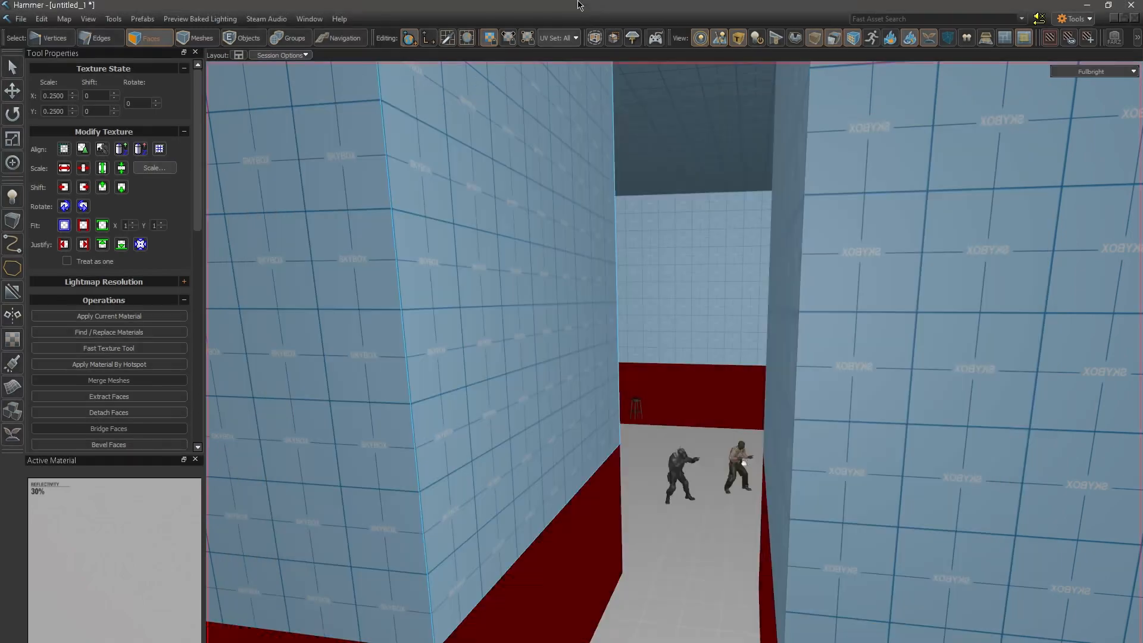
# - Select the front face of the foil-textured block and view the asset info of vertigo_ceilingb.vmat, checking its game file path
pyautogui.click(674, 377)
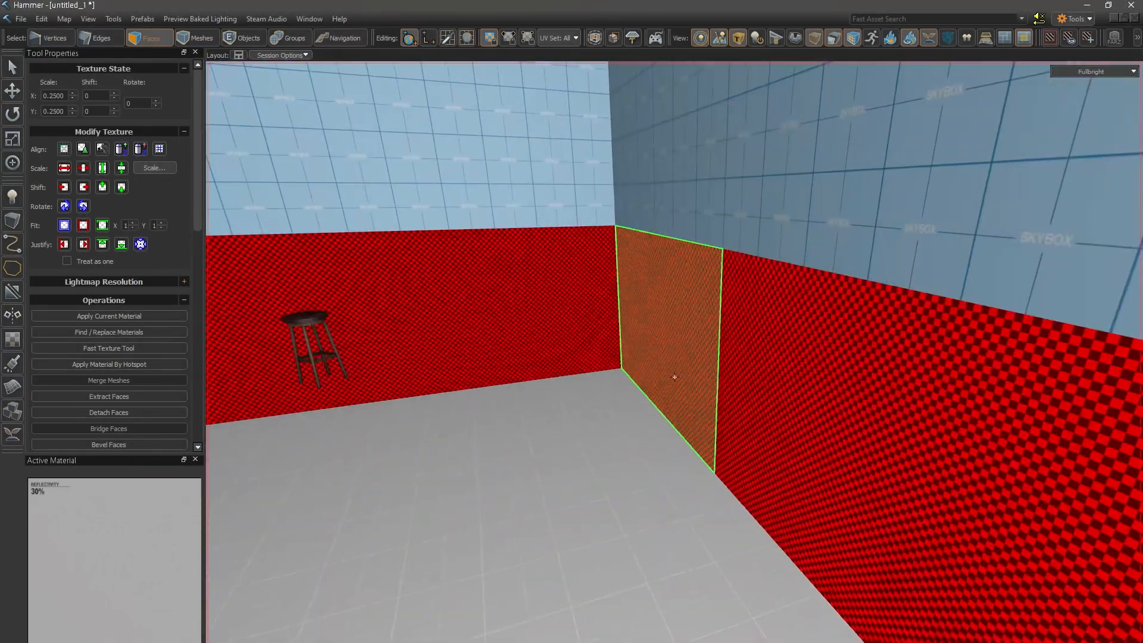
pyautogui.moveTo(675, 376); pyautogui.dragTo(658, 375, button='right')
pyautogui.click(658, 366)
pyautogui.rightClick(657, 357)
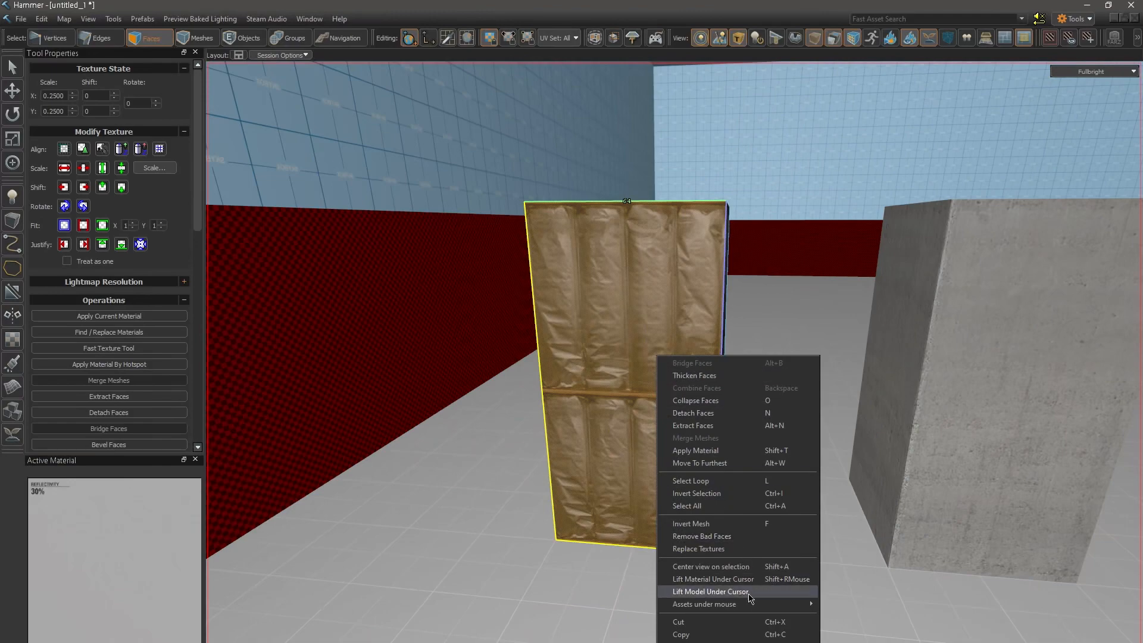
pyautogui.moveTo(882, 607)
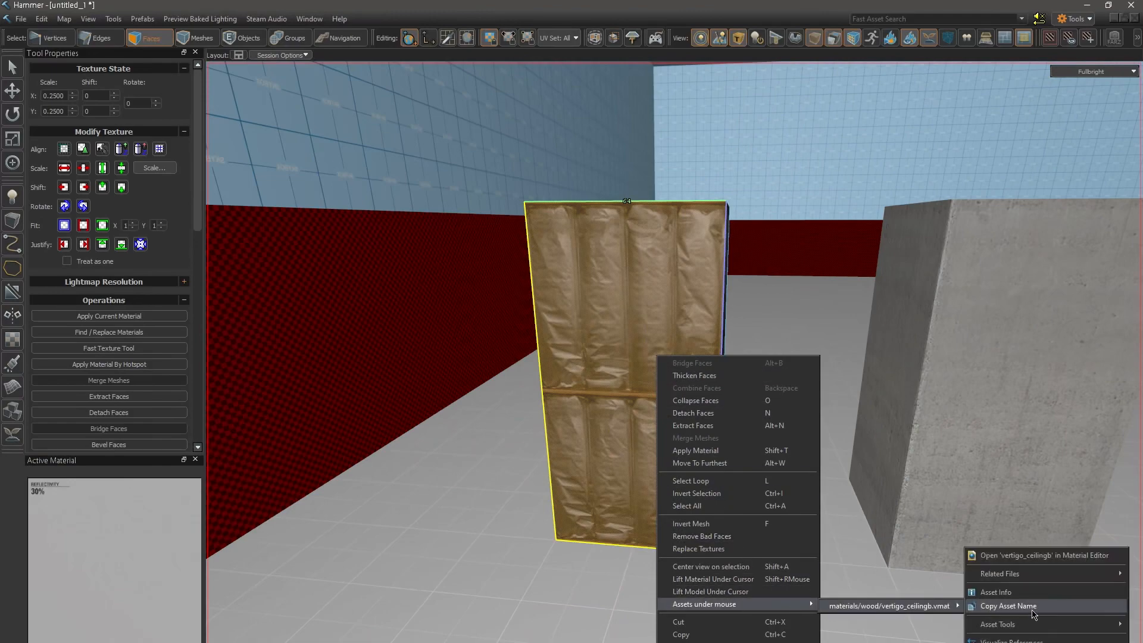
pyautogui.click(996, 592)
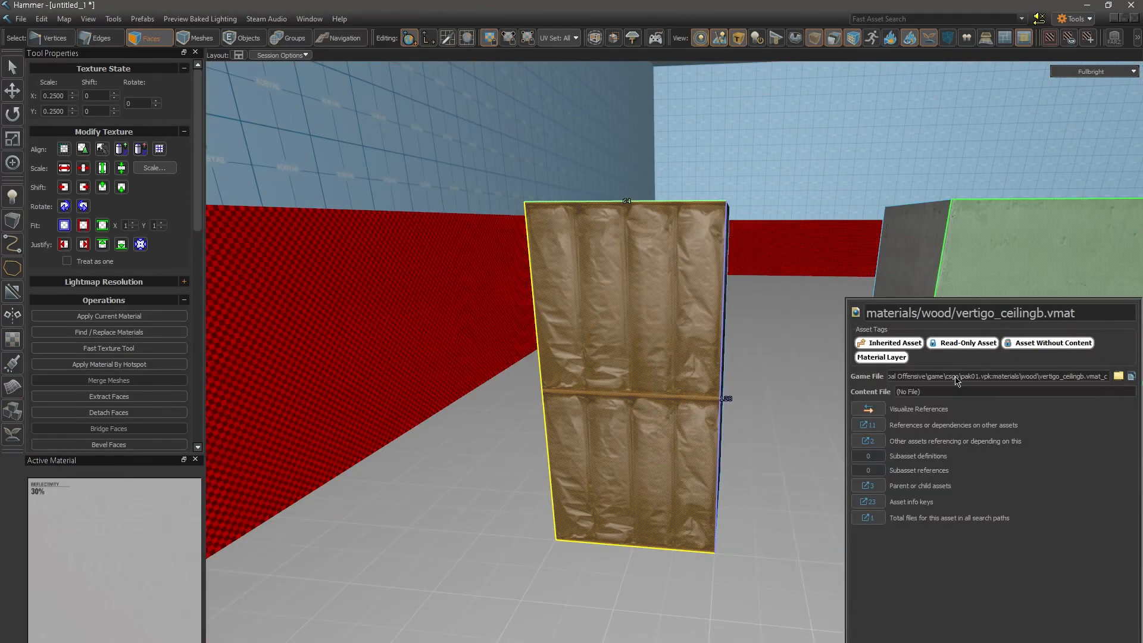
pyautogui.moveTo(946, 376); pyautogui.dragTo(881, 381)
pyautogui.click(777, 400)
# - Select the blue trash bin prop as an object and view the asset info of trashbin01a.vmdl
pyautogui.moveTo(777, 400); pyautogui.dragTo(674, 377, button='right')
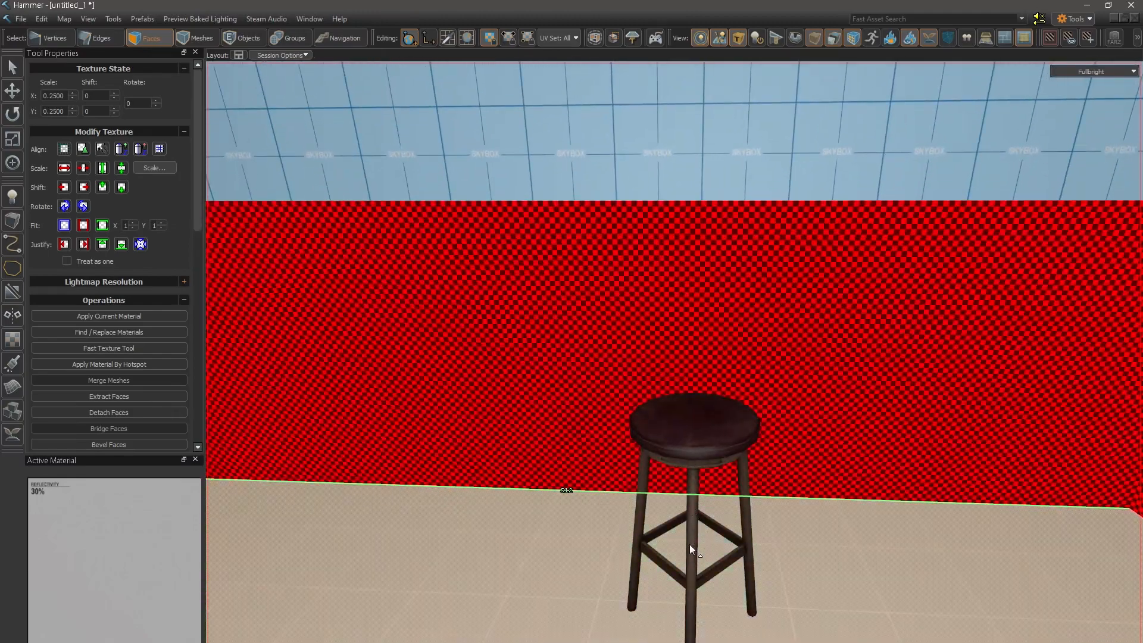
pyautogui.moveTo(689, 543); pyautogui.dragTo(674, 376, button='right')
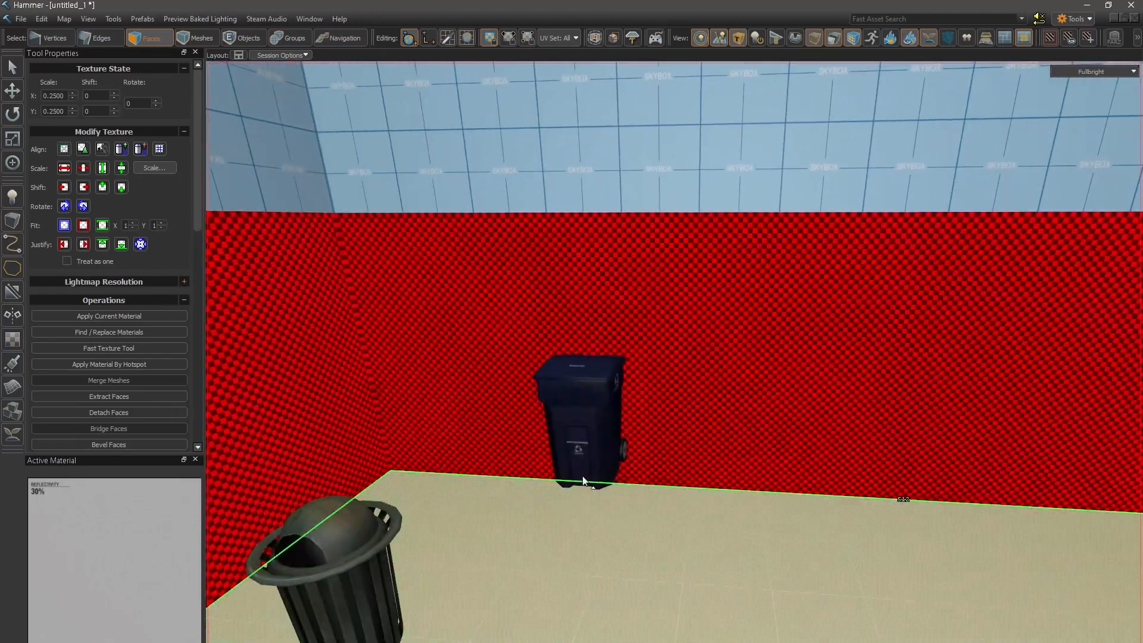
pyautogui.doubleClick(580, 442)
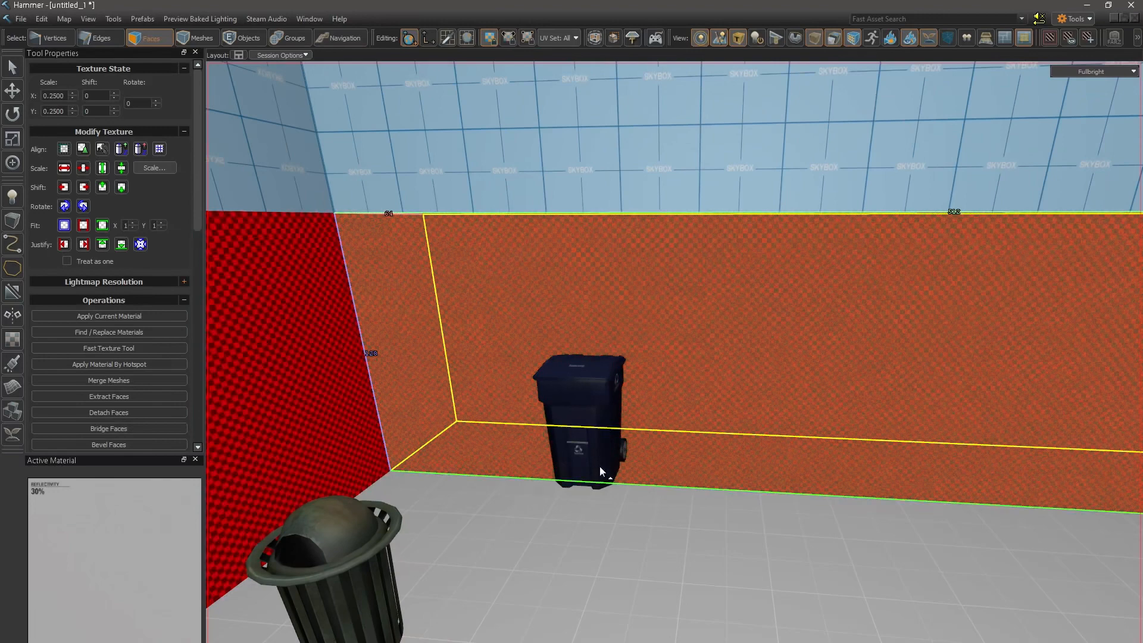
pyautogui.press('5')
pyautogui.click(599, 468)
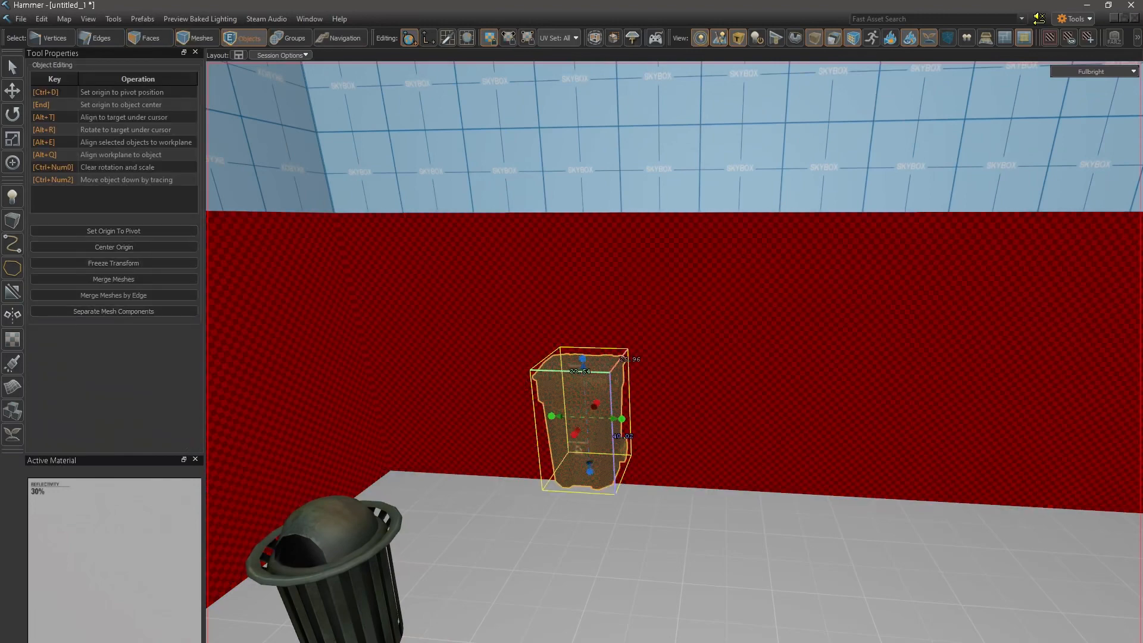
pyautogui.rightClick(598, 468)
pyautogui.moveTo(690, 573)
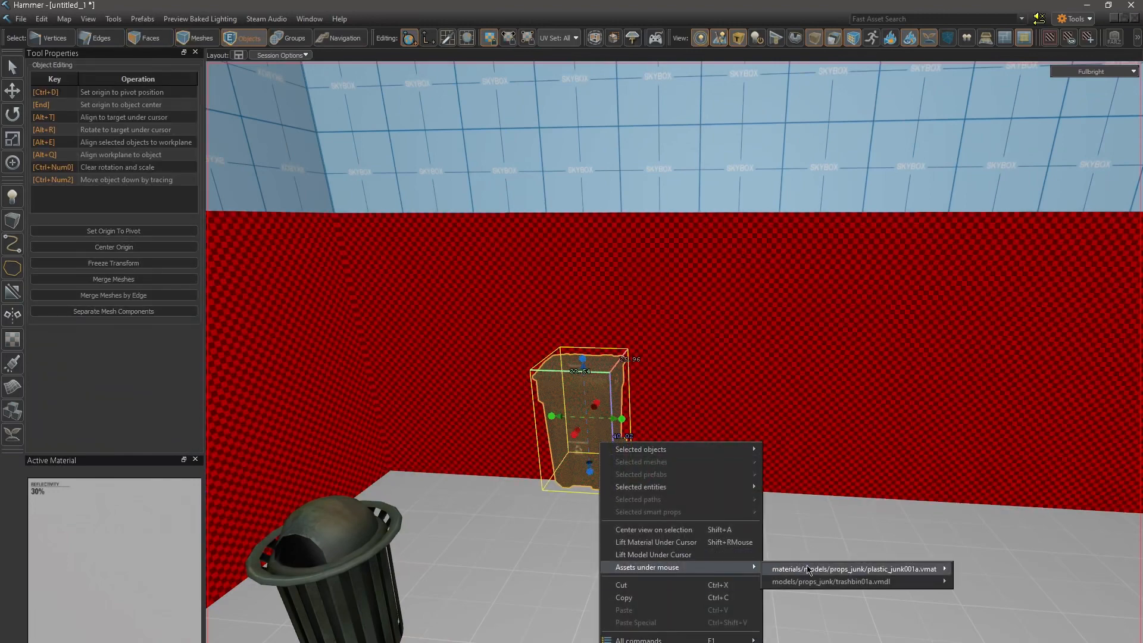
pyautogui.moveTo(833, 580)
pyautogui.click(1001, 593)
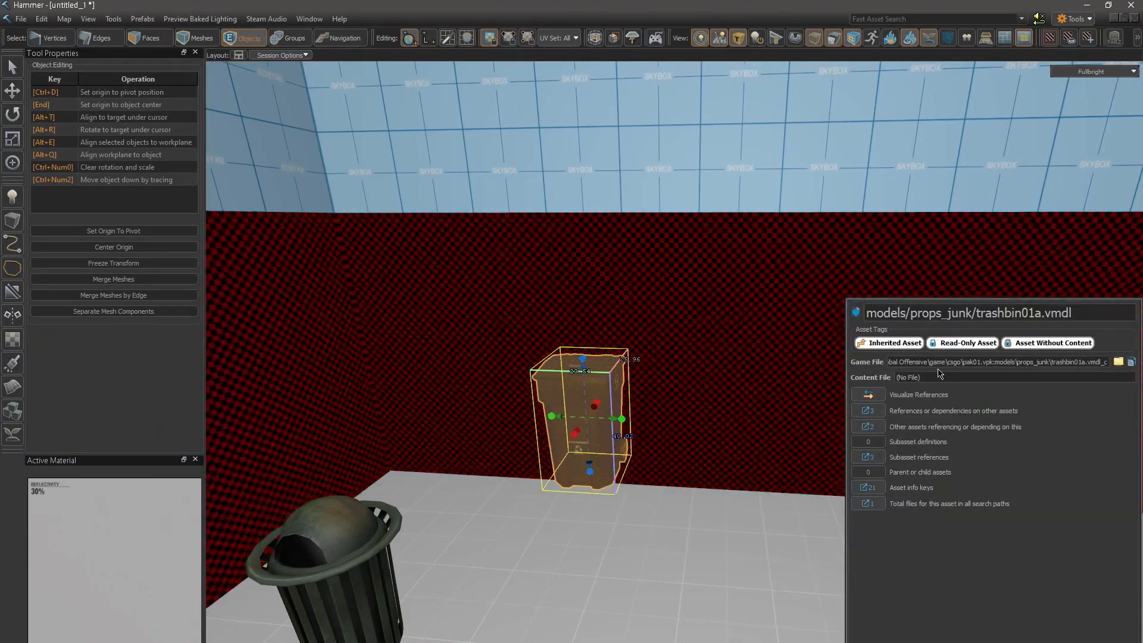
pyautogui.click(744, 472)
# - Bring up the asset options for trashdumpster01a.vmdl in the Asset Browser
pyautogui.scroll(-10, 743, 470)
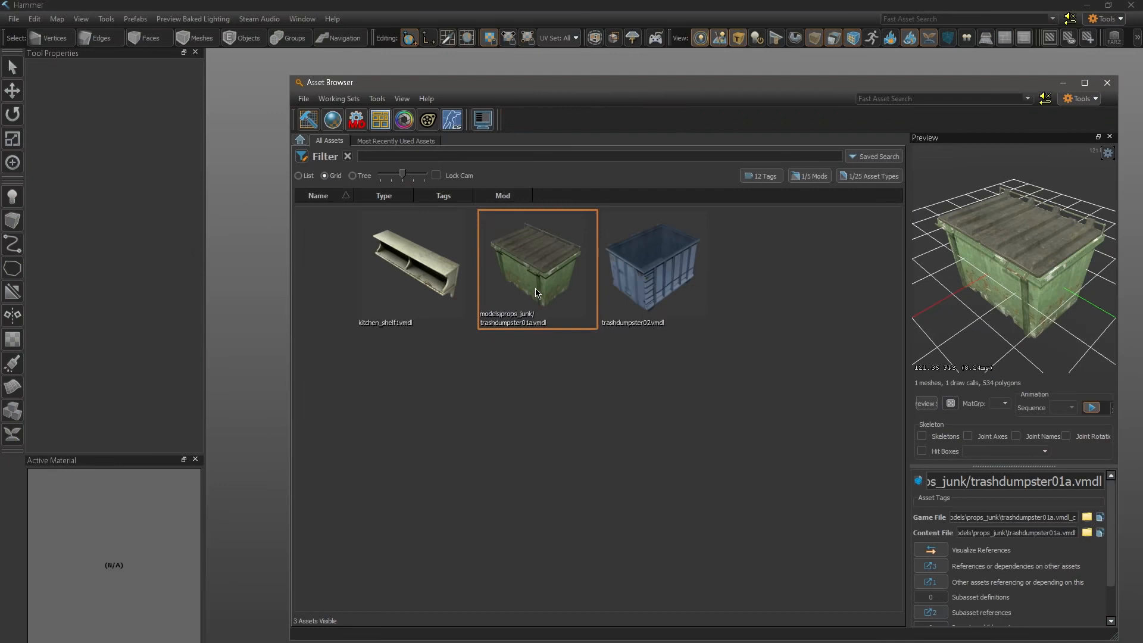
pyautogui.rightClick(536, 291)
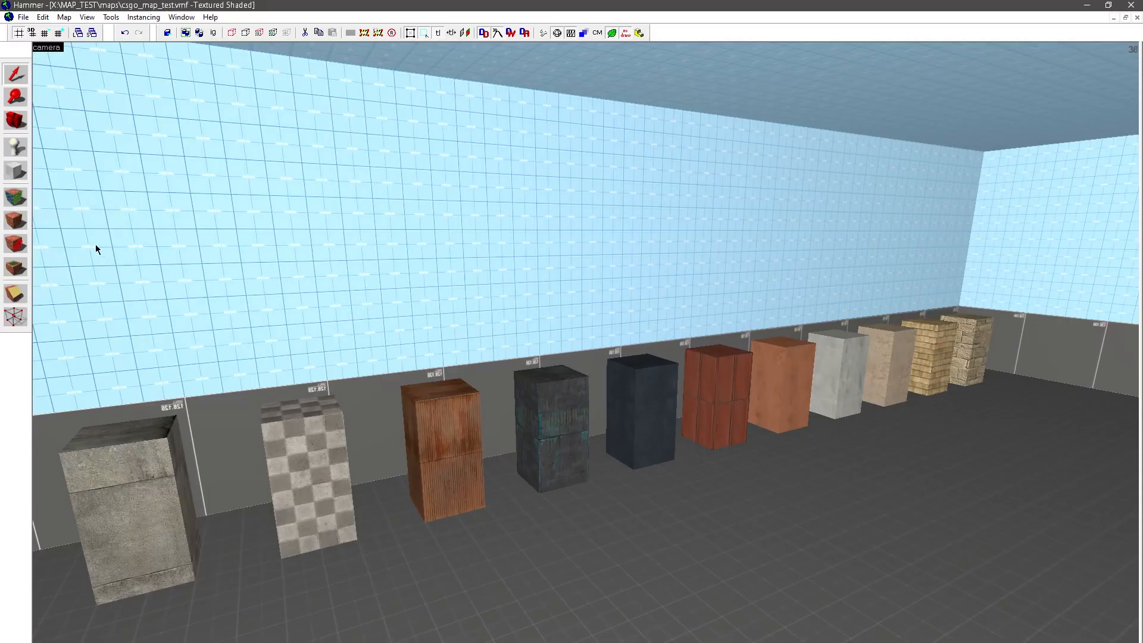
# - In the Source 1 Hammer, check the dark metal block's texture in the Face Edit Sheet and move the sheet clear of the blocks
pyautogui.hotkey('shift', 'a')
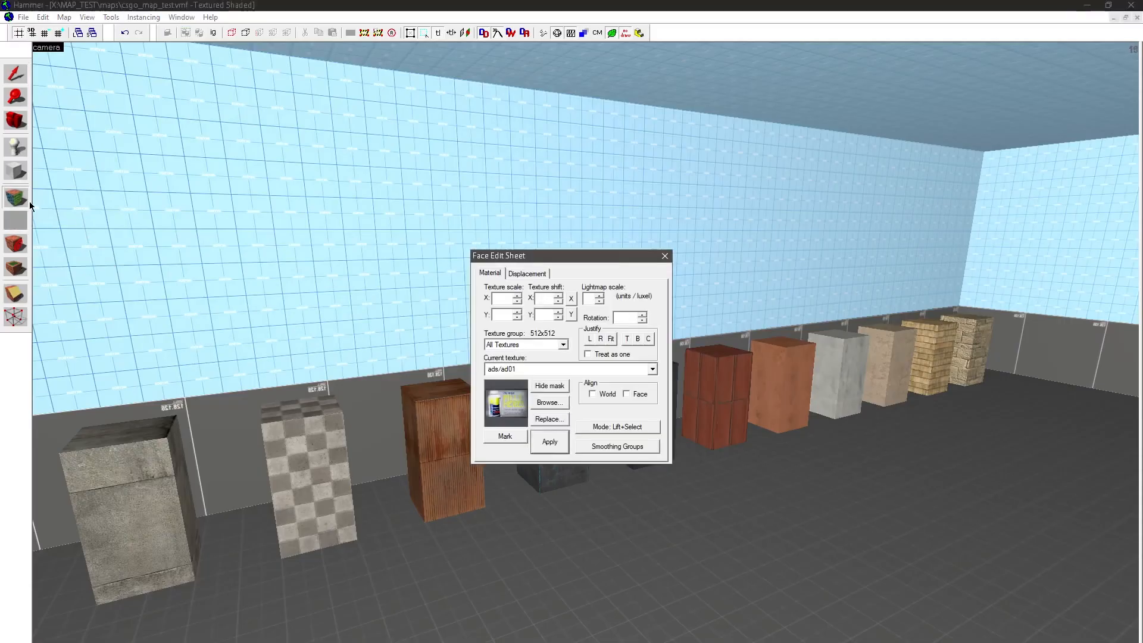
pyautogui.click(441, 447)
pyautogui.click(547, 479)
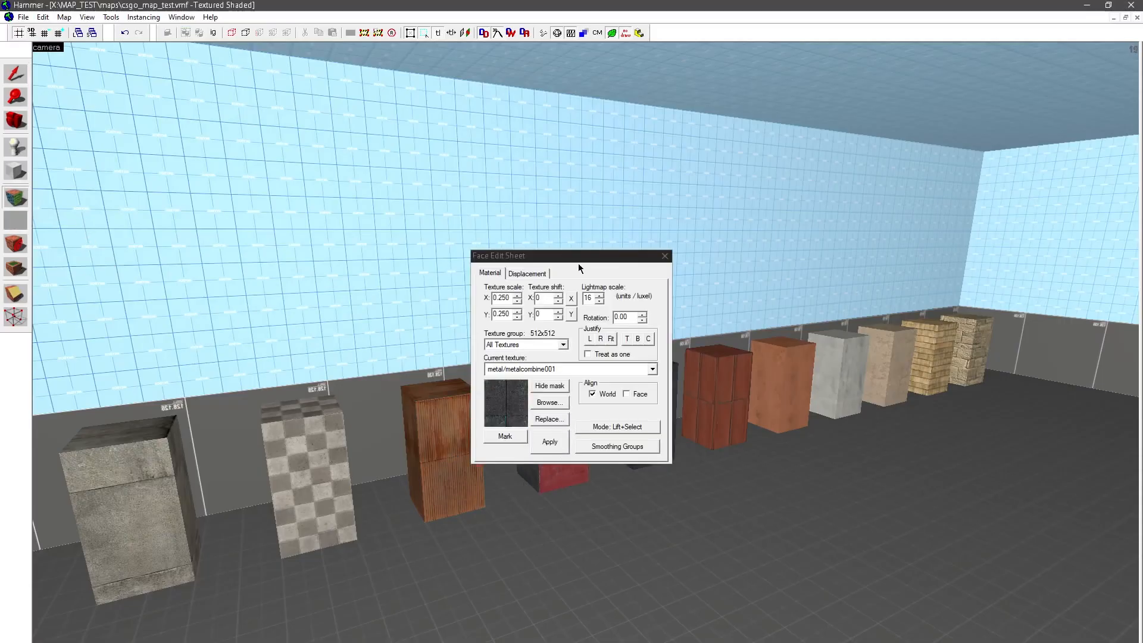
pyautogui.moveTo(562, 254); pyautogui.dragTo(432, 155)
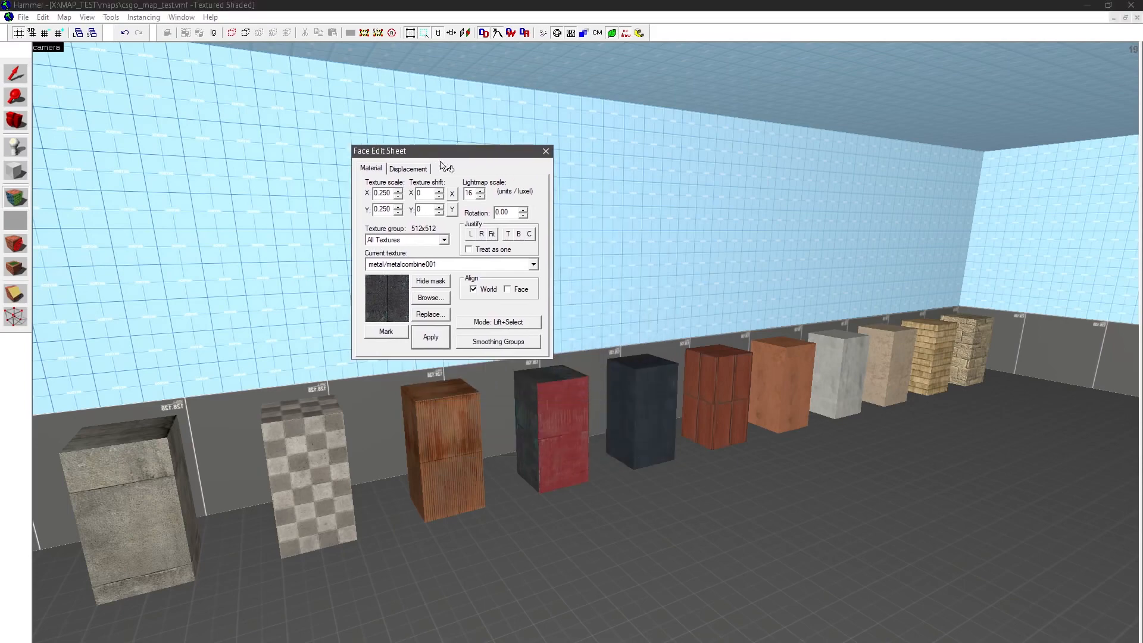
# - Check the texture names of the concrete, checkered tile, rusty corrugated, dark metal and navy metal blocks in the Face Edit Sheet
pyautogui.press('z')
pyautogui.press('s')
pyautogui.press('d')
pyautogui.press('z')
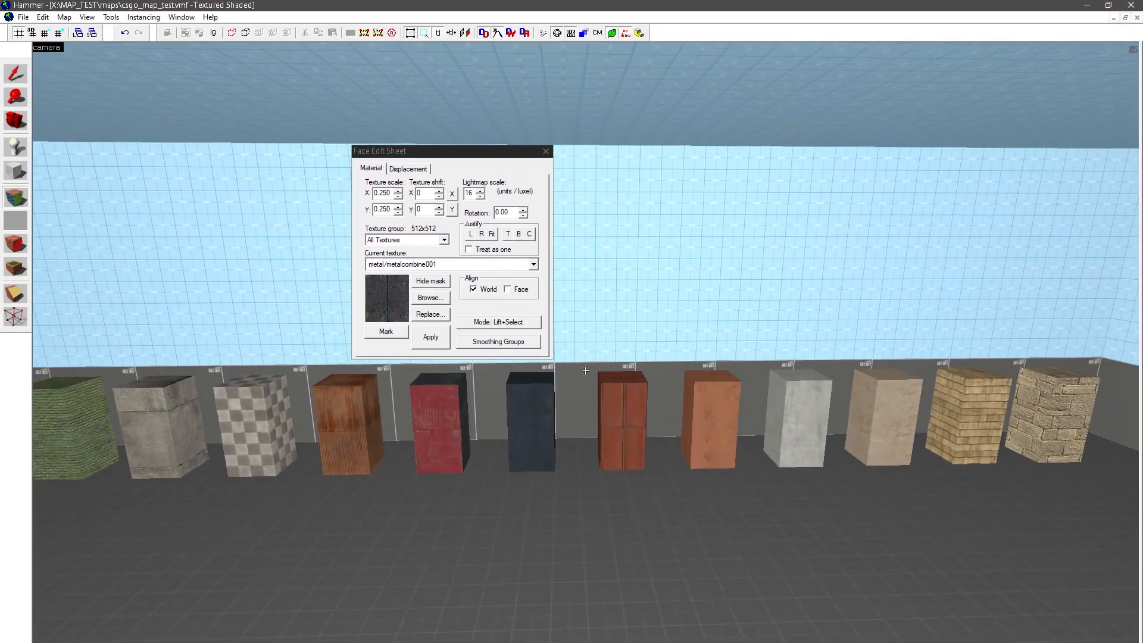
pyautogui.click(167, 439)
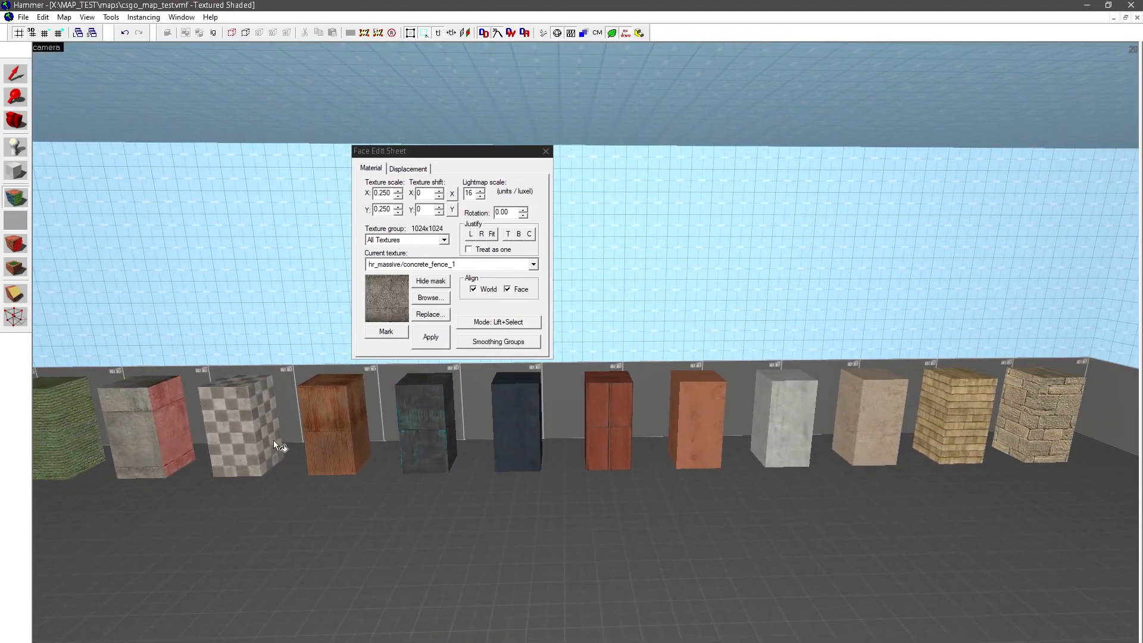
pyautogui.click(247, 438)
pyautogui.click(327, 435)
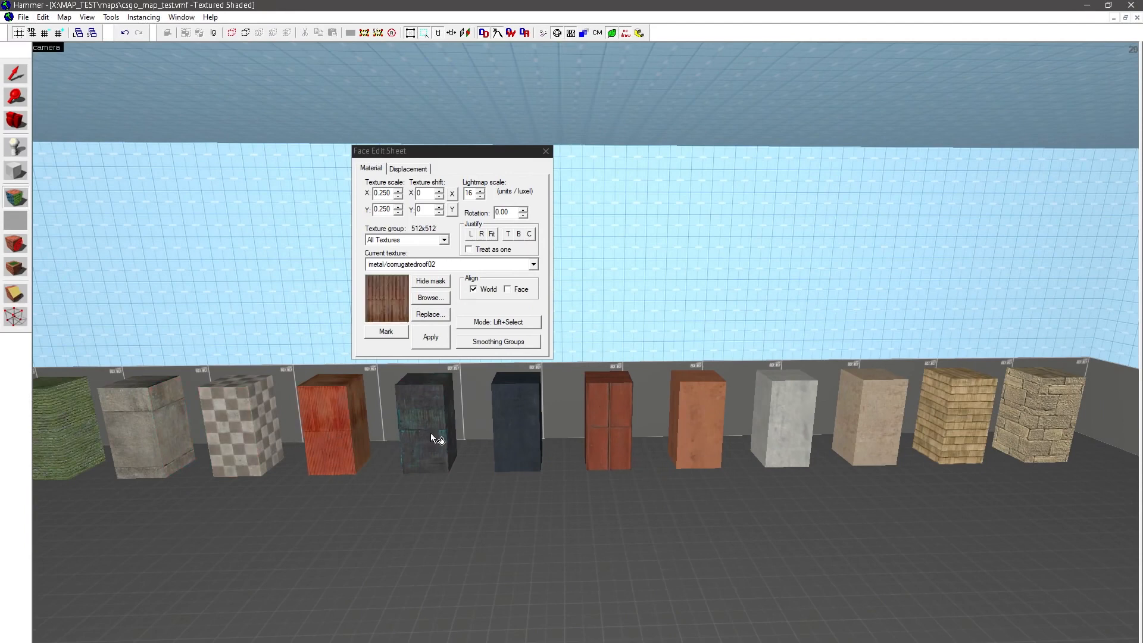
pyautogui.click(431, 434)
pyautogui.click(515, 432)
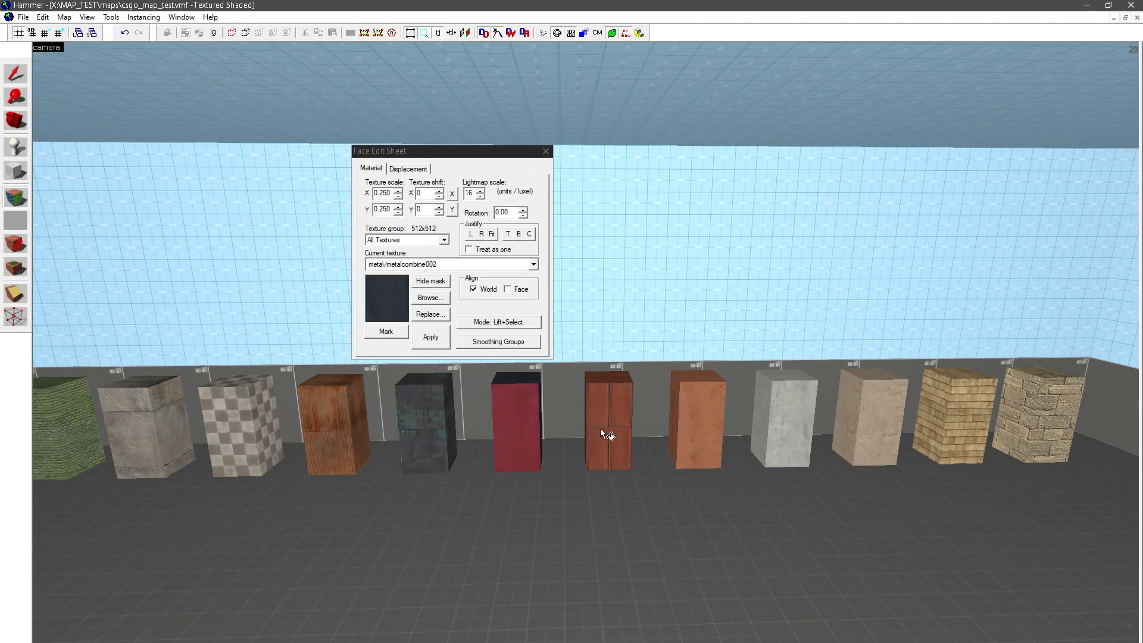
# - Check the textures of the remaining blocks, from the red panelled one to the stone brick one, and close the Face Edit Sheet
pyautogui.click(600, 427)
pyautogui.click(688, 431)
pyautogui.click(805, 420)
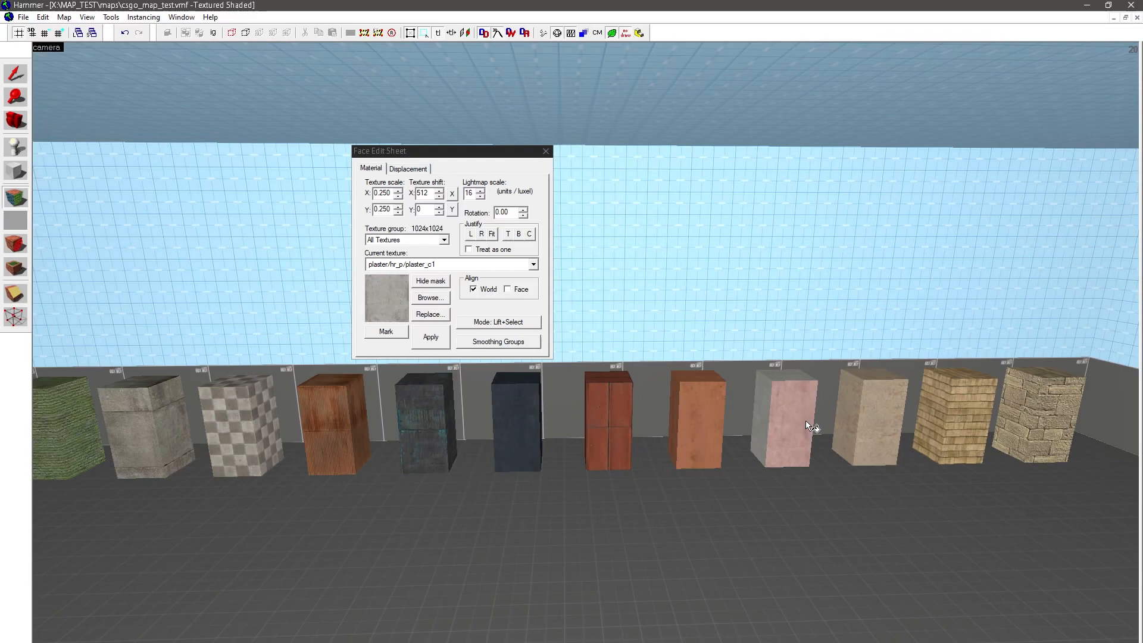
pyautogui.click(873, 422)
pyautogui.click(958, 423)
pyautogui.click(1058, 408)
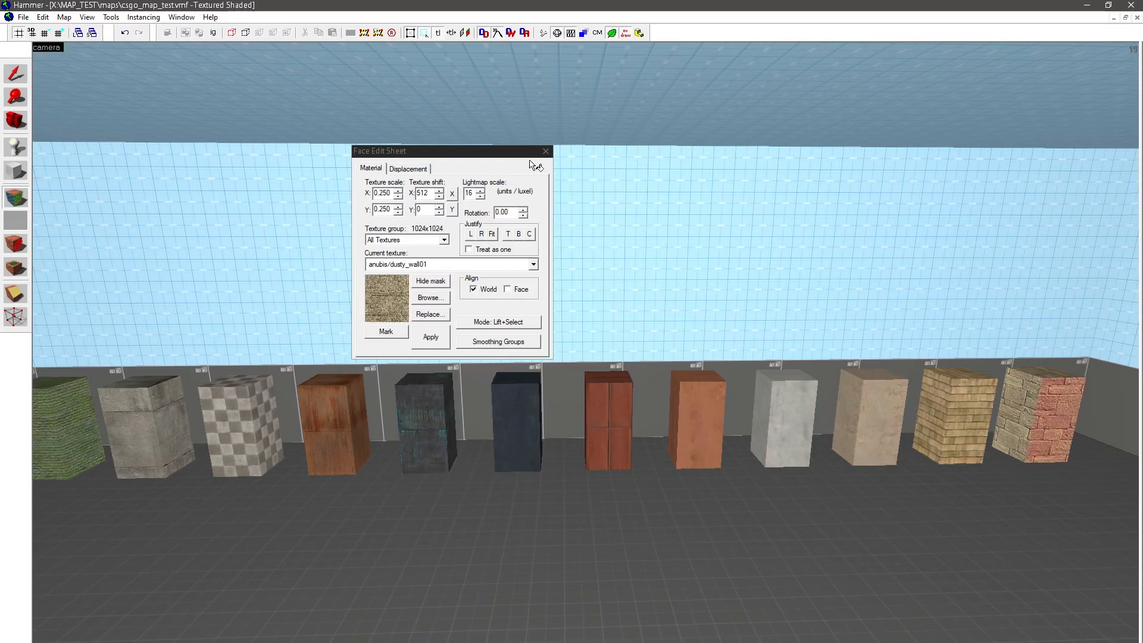
pyautogui.click(545, 152)
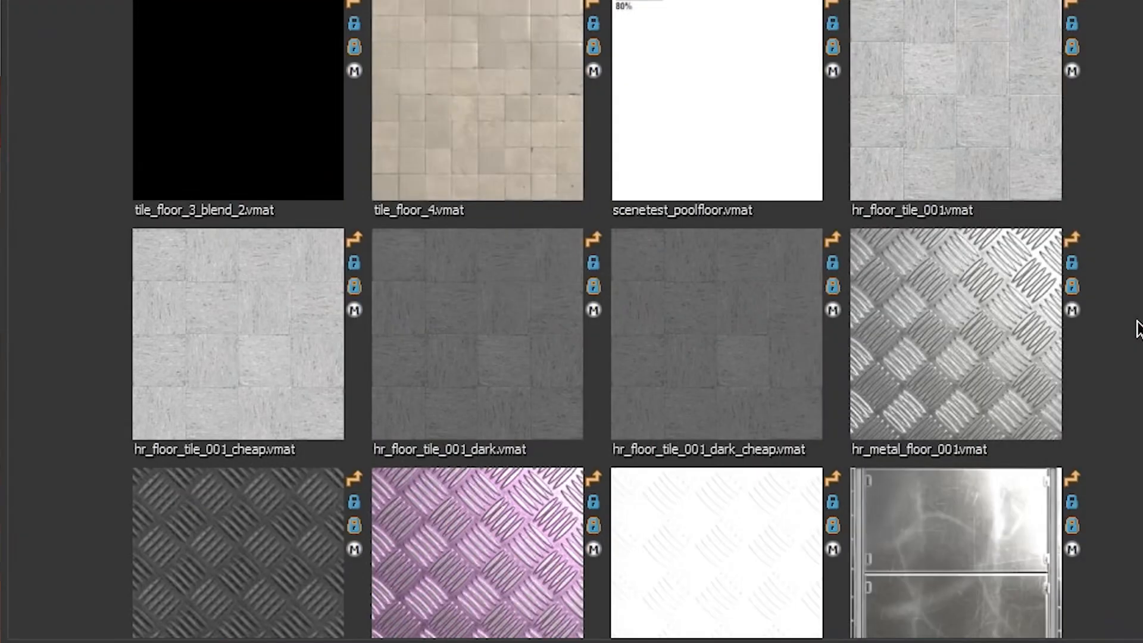
# - Look through the floor materials in the material browser for possible replacement textures, covering tile, metal, concrete and wood floors
pyautogui.scroll(-10, 1136, 328)
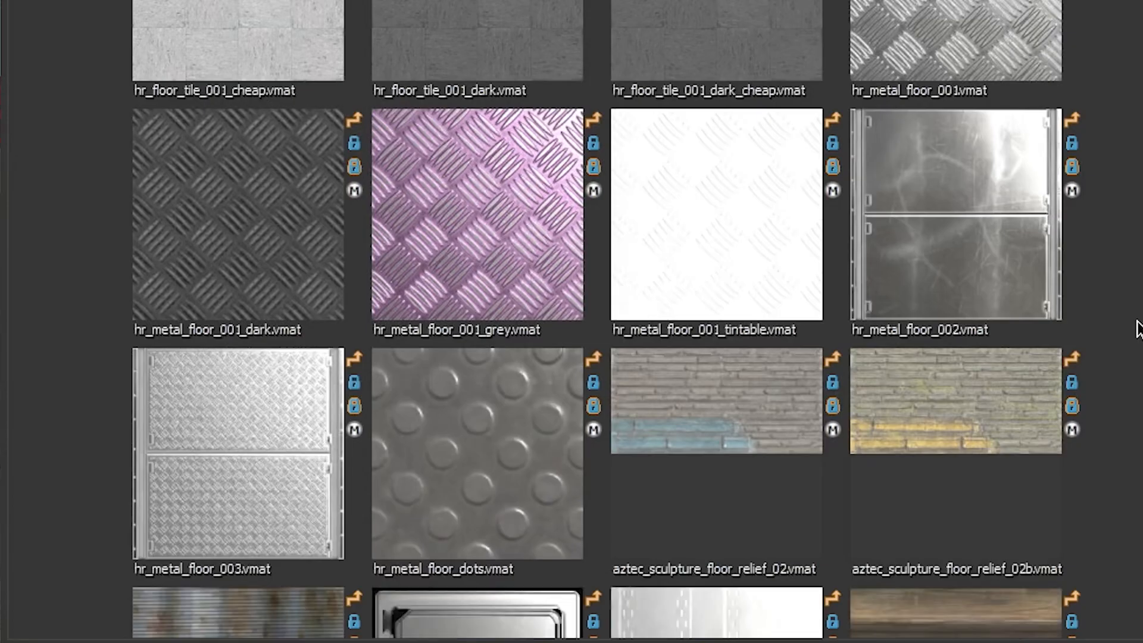
pyautogui.scroll(-10, 1136, 327)
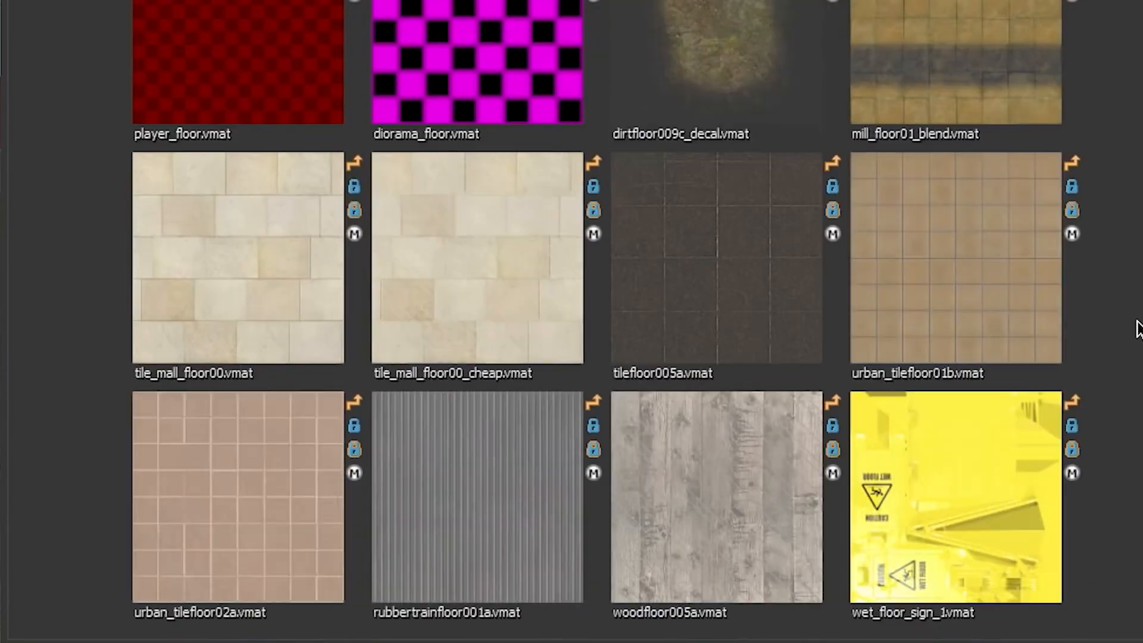
pyautogui.scroll(12, 1136, 327)
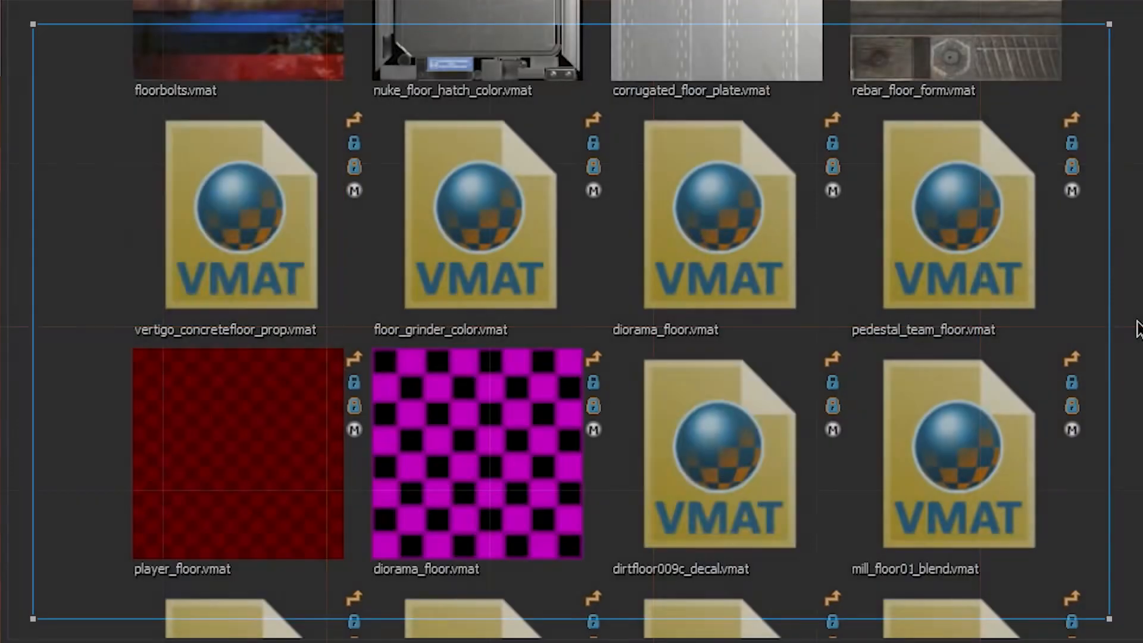
pyautogui.scroll(-5, 1137, 327)
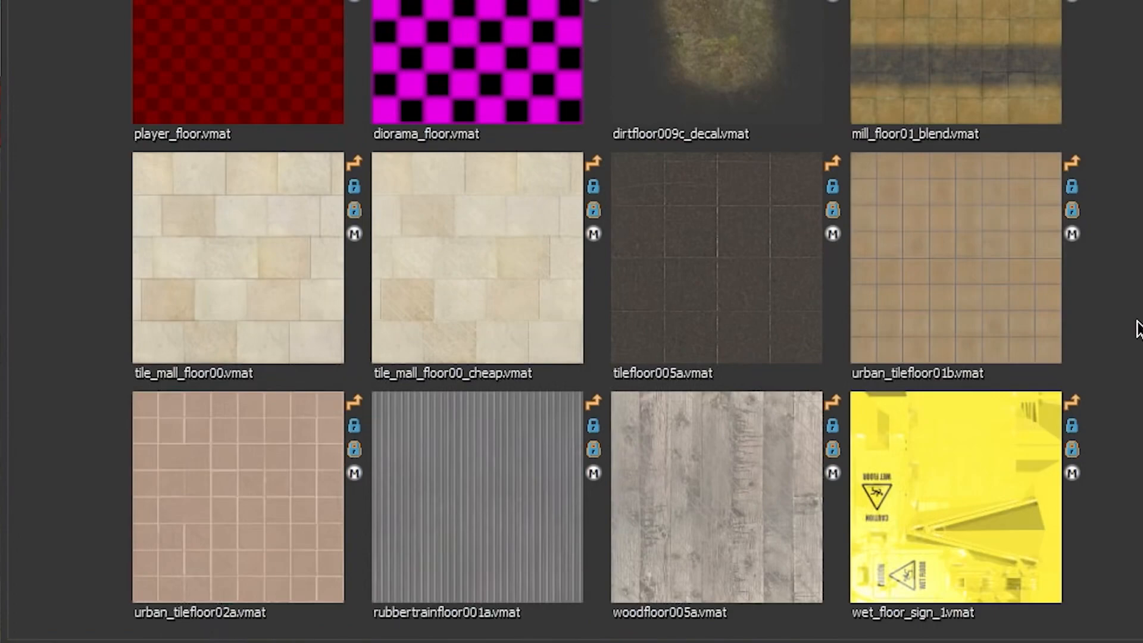
pyautogui.scroll(20, 1136, 327)
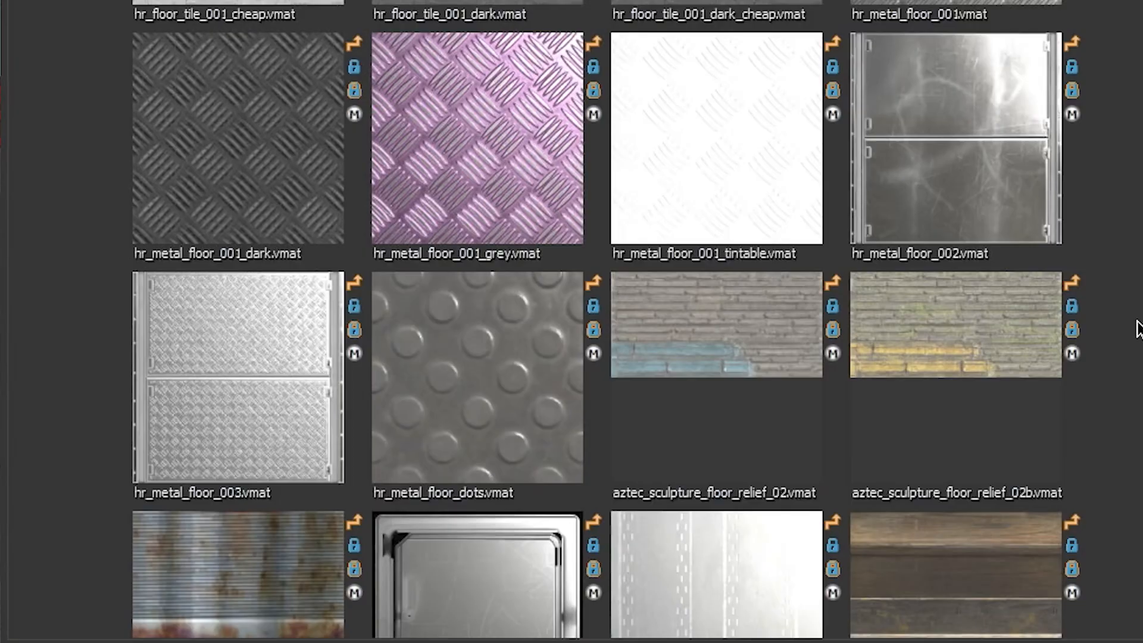
pyautogui.scroll(5, 1137, 327)
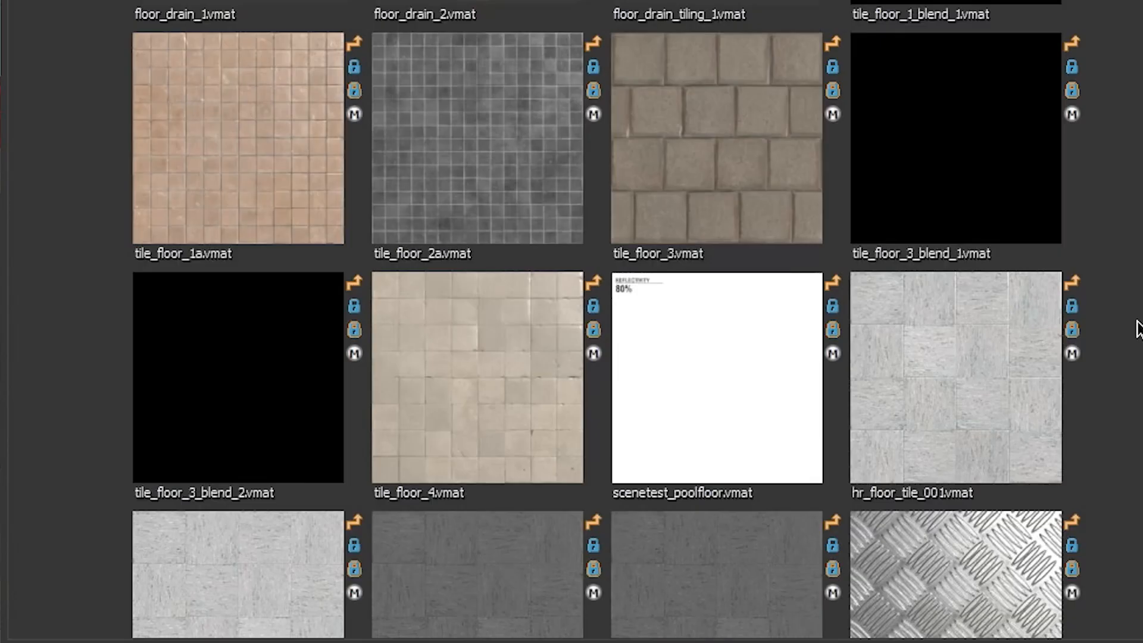
pyautogui.scroll(3, 1136, 327)
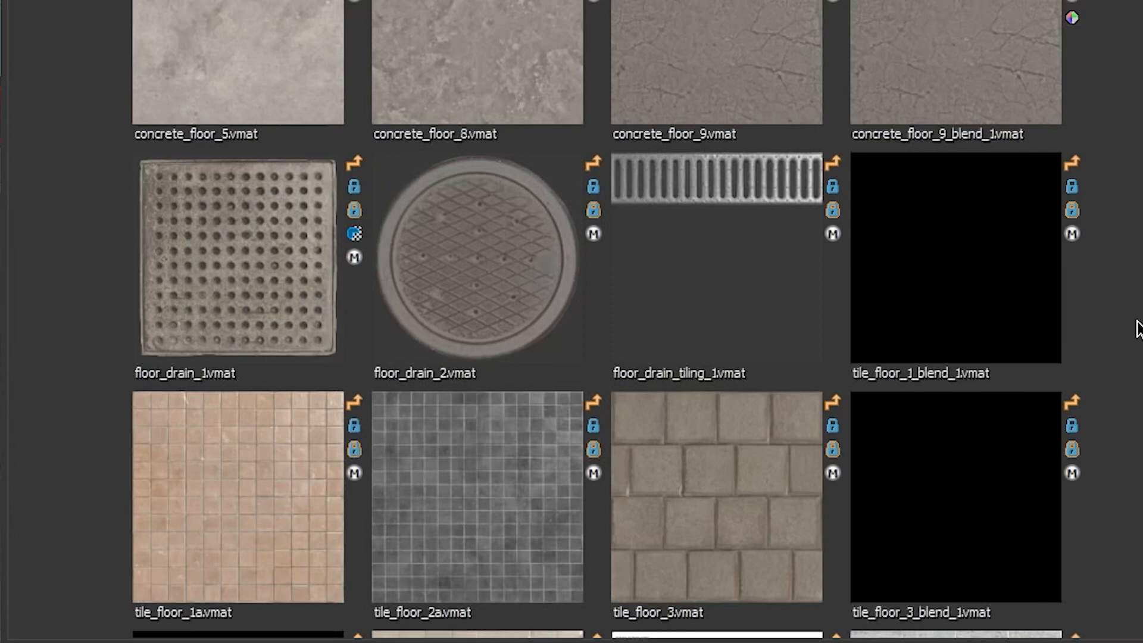
pyautogui.scroll(15, 1137, 327)
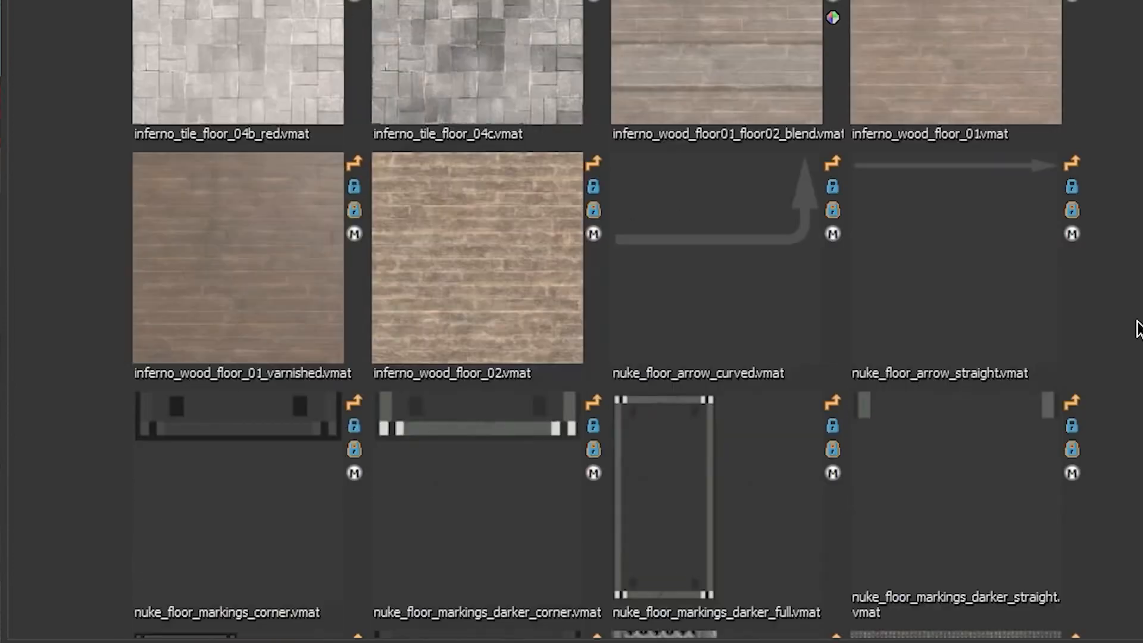
pyautogui.scroll(9, 1137, 328)
pyautogui.scroll(15, 1136, 328)
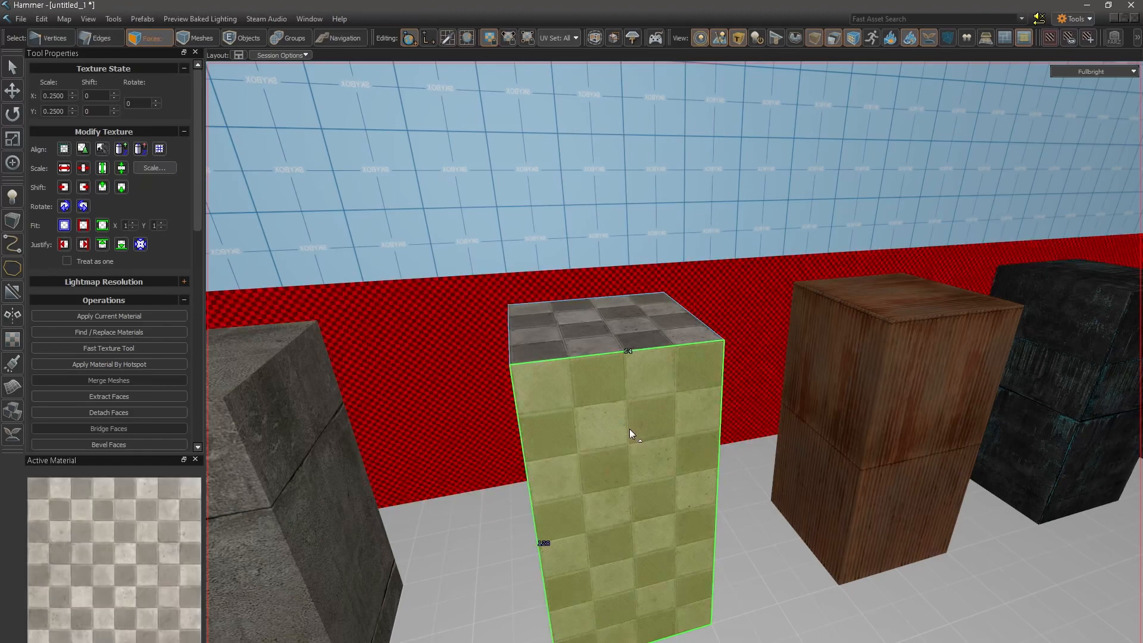
# - Set up a texture replacement for the checkered block's ground_tile_3.vmat, choosing hr_dust_blend_floortile_01.vmat from the tile materials as the new texture
pyautogui.rightClick(628, 412)
pyautogui.click(690, 275)
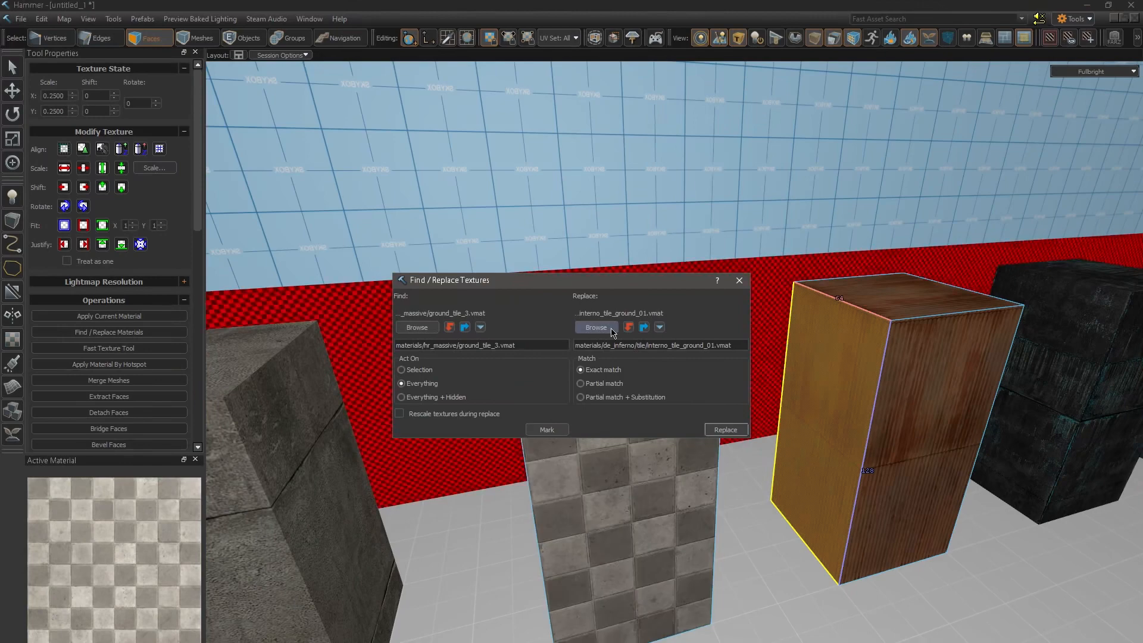
pyautogui.click(595, 328)
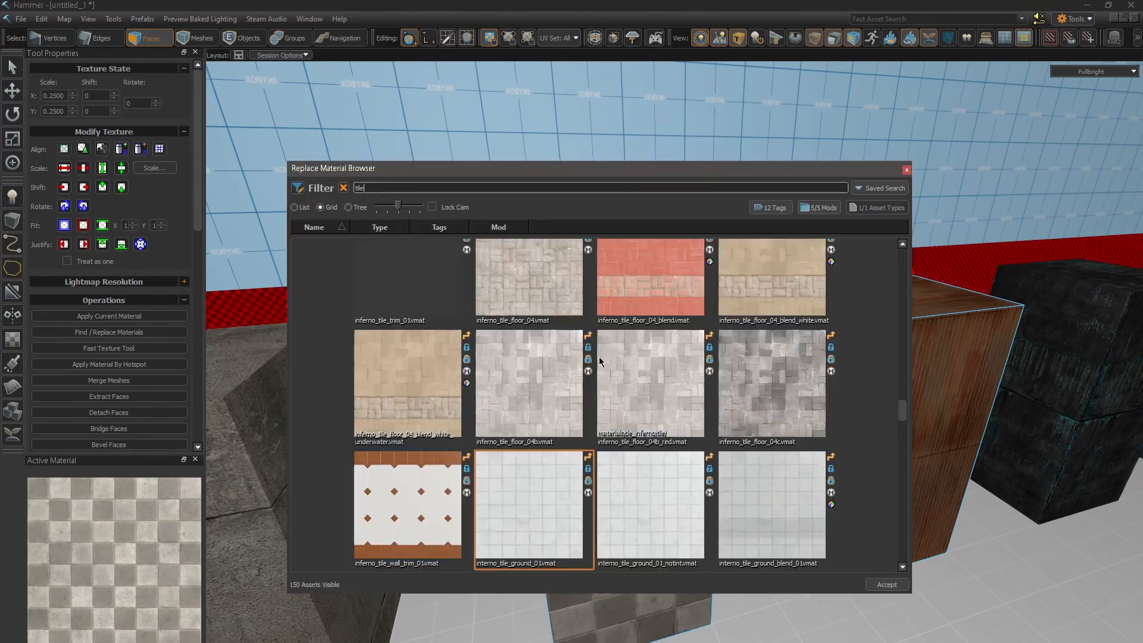
pyautogui.click(744, 523)
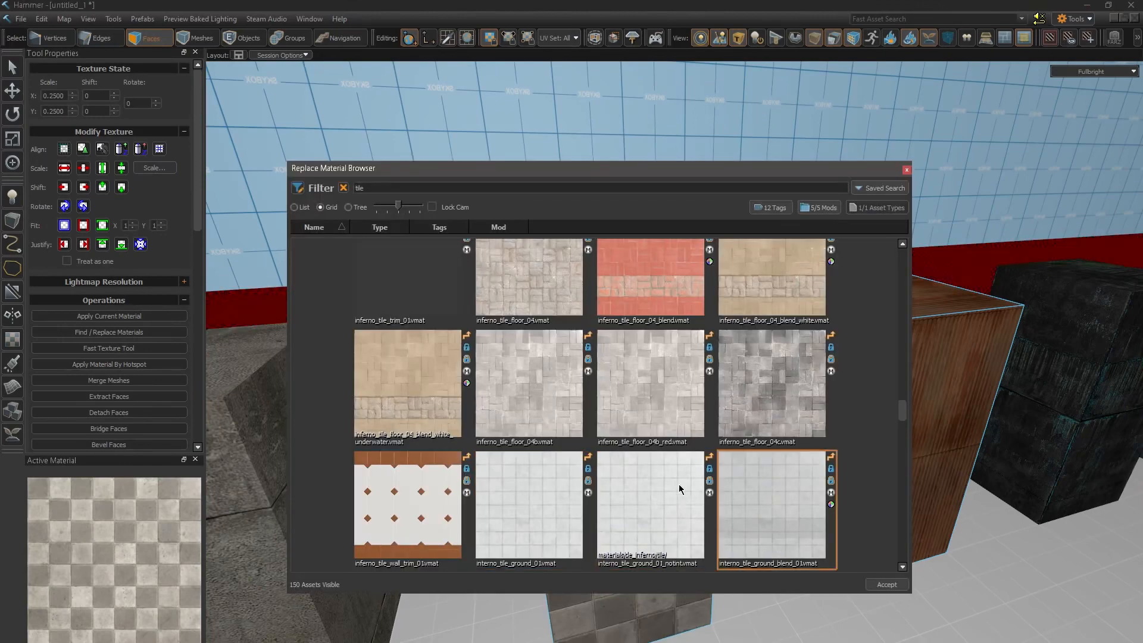
pyautogui.scroll(-3, 640, 490)
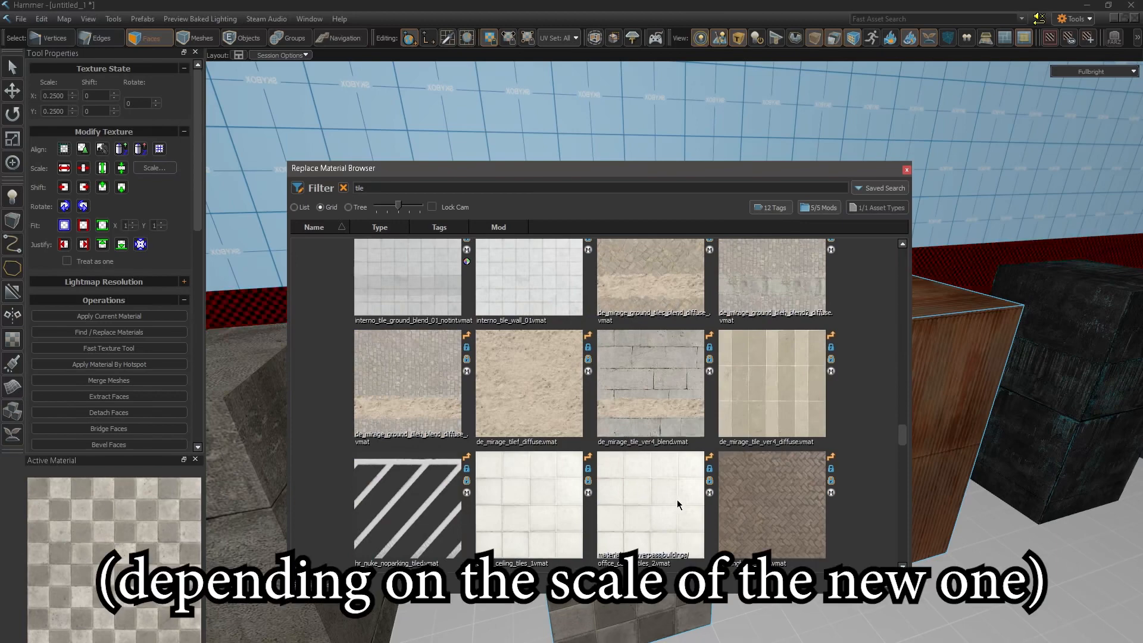
pyautogui.scroll(5, 648, 477)
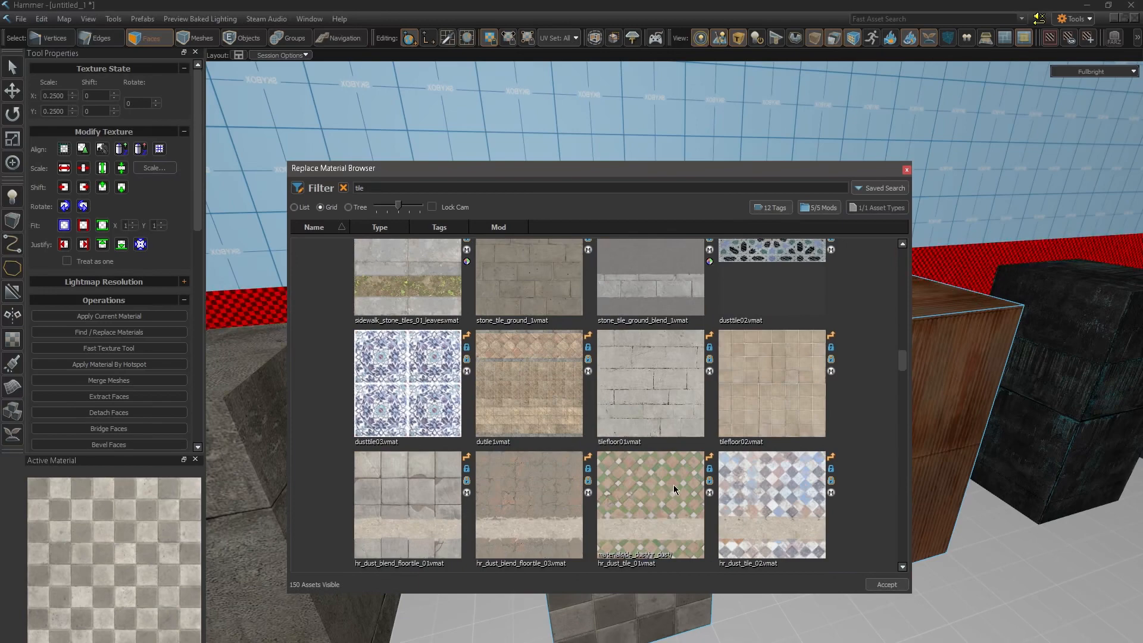
pyautogui.scroll(3, 674, 489)
pyautogui.scroll(3, 675, 489)
pyautogui.scroll(-5, 531, 480)
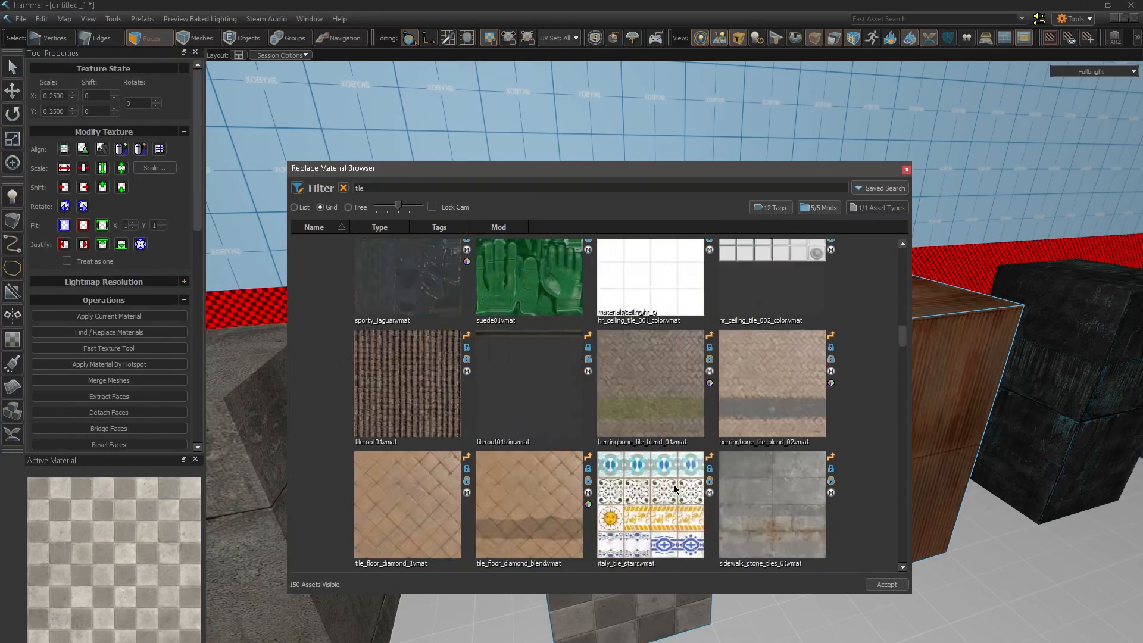
pyautogui.doubleClick(444, 495)
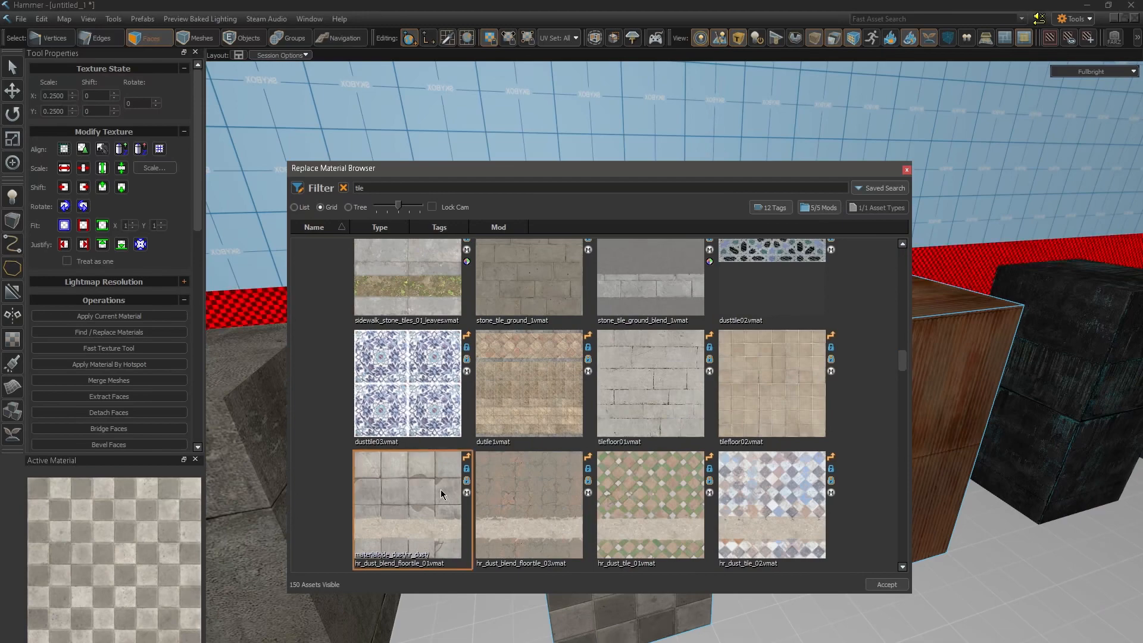
# - Replace ground_tile_3.vmat on everything using an exact match and close the Find / Replace Textures dialog
pyautogui.click(723, 430)
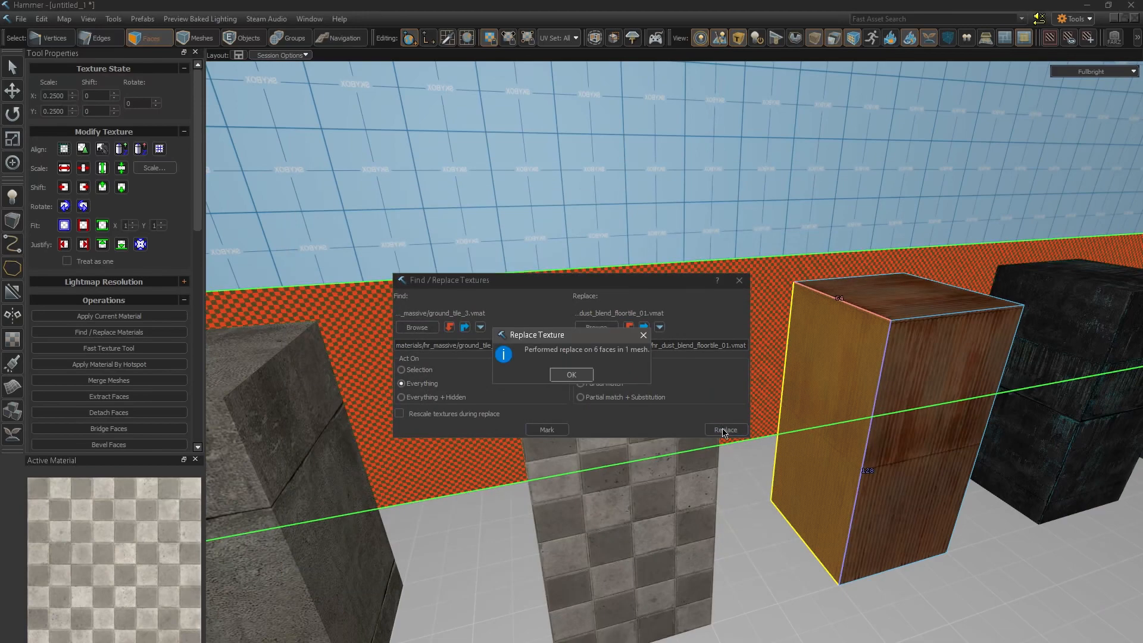
pyautogui.click(573, 379)
pyautogui.click(739, 280)
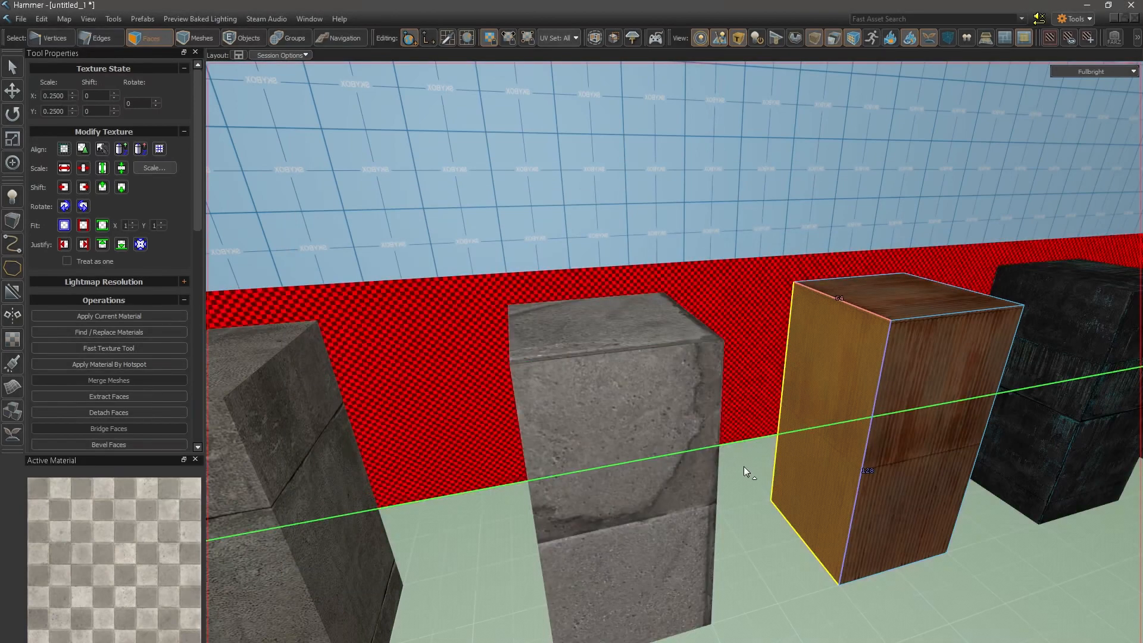
# - Select the retextured block's side face and review the Find / Replace Textures options without applying a replacement
pyautogui.press('d')
pyautogui.moveTo(745, 469); pyautogui.dragTo(675, 377, button='right')
pyautogui.press('a')
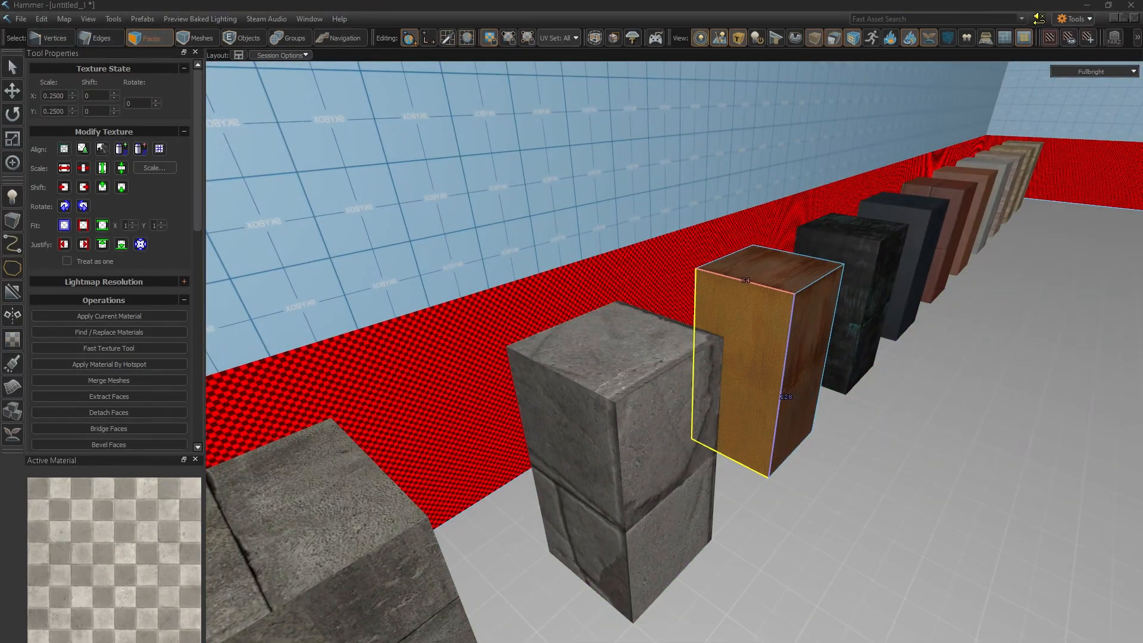
pyautogui.click(683, 464)
pyautogui.rightClick(713, 464)
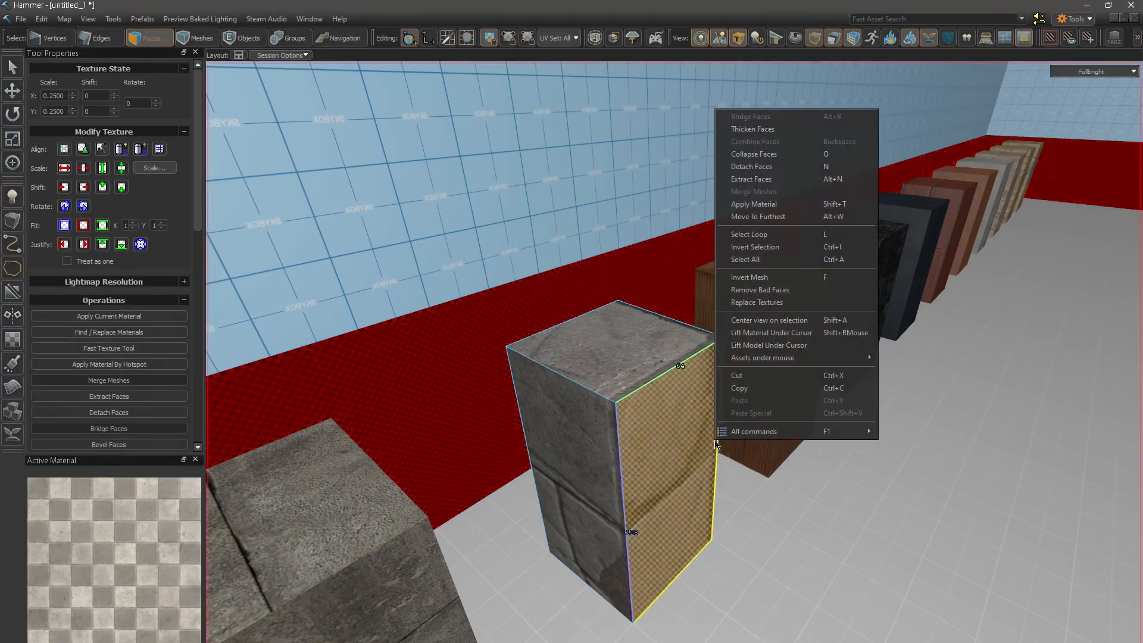
pyautogui.click(753, 303)
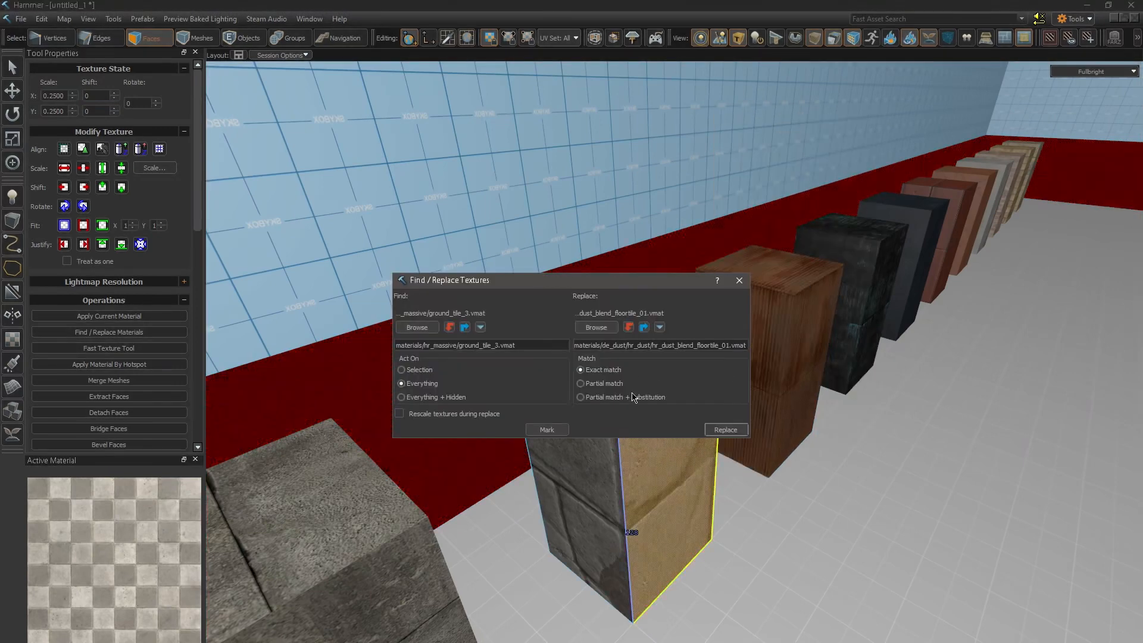
pyautogui.click(739, 280)
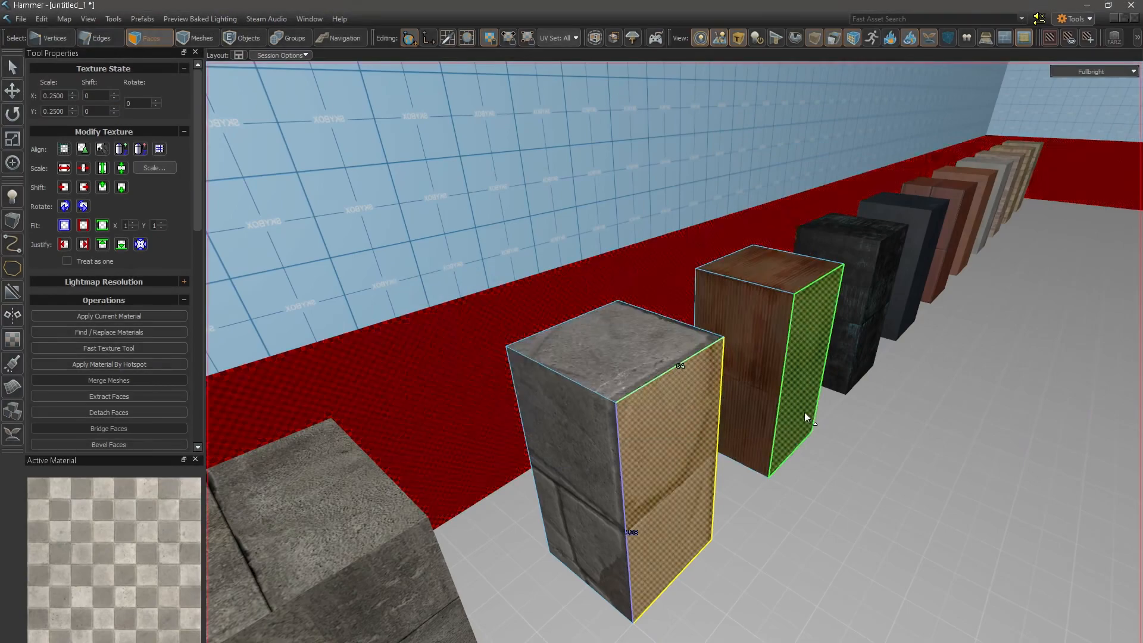
# - Lift the rusty block's corrugatedroof02.vmat as the active material and open Find / Replace Textures for it
pyautogui.press('d')
pyautogui.moveTo(805, 416); pyautogui.dragTo(674, 377, button='right')
pyautogui.press('a')
pyautogui.press('d')
pyautogui.press('w')
pyautogui.moveTo(898, 485); pyautogui.dragTo(863, 493, button='right')
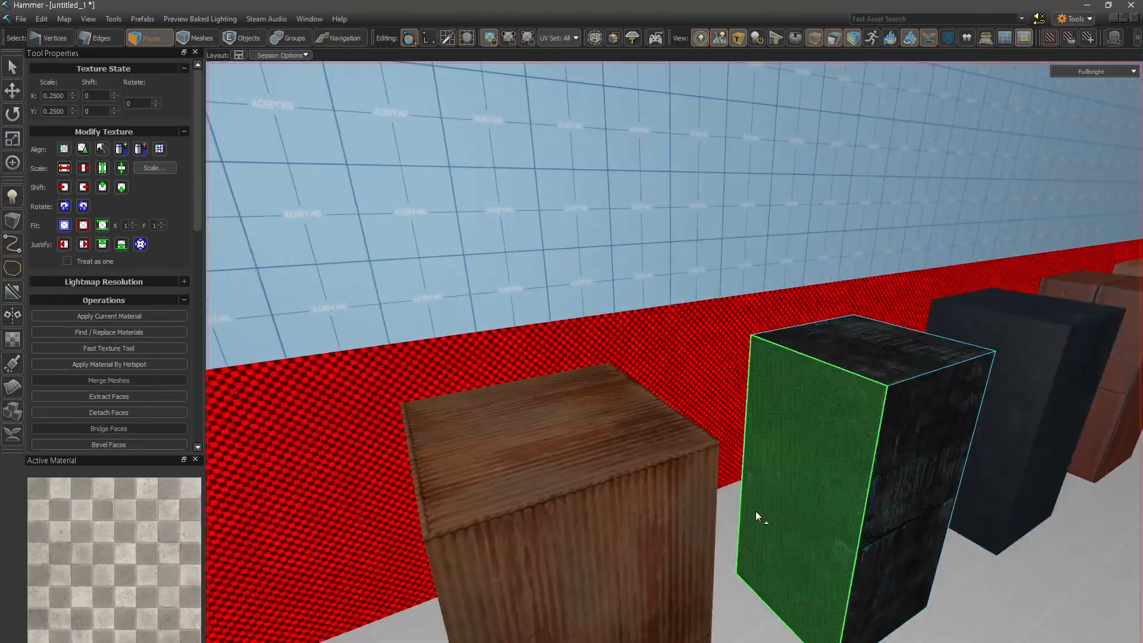
pyautogui.keyDown('shift'); pyautogui.rightClick(643, 551); pyautogui.keyUp('shift')
pyautogui.rightClick(732, 488)
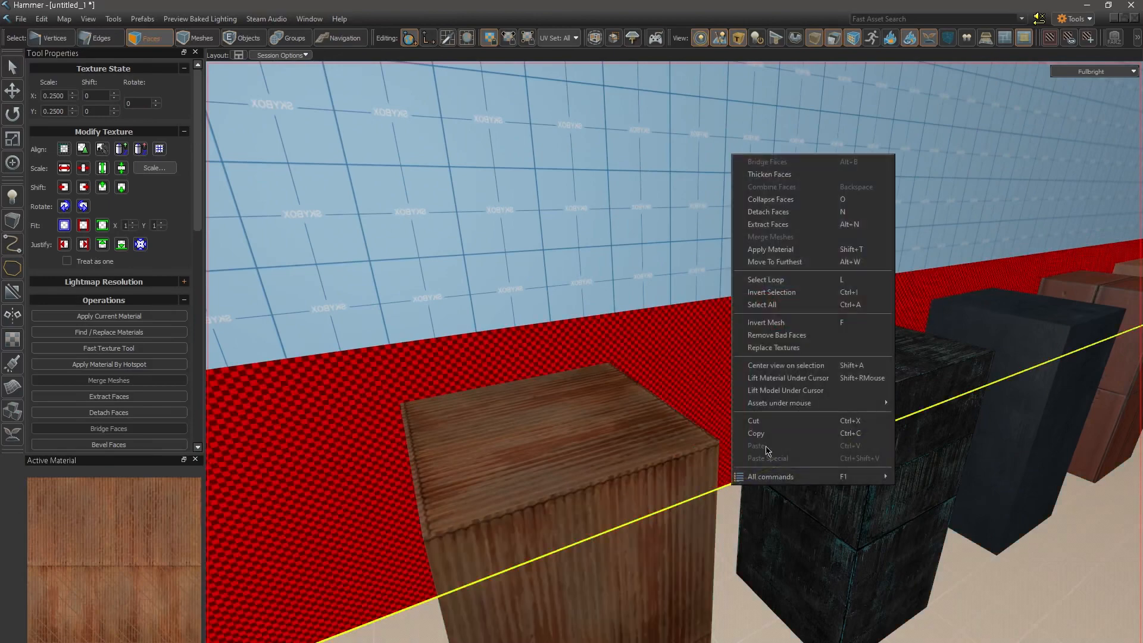
pyautogui.click(794, 349)
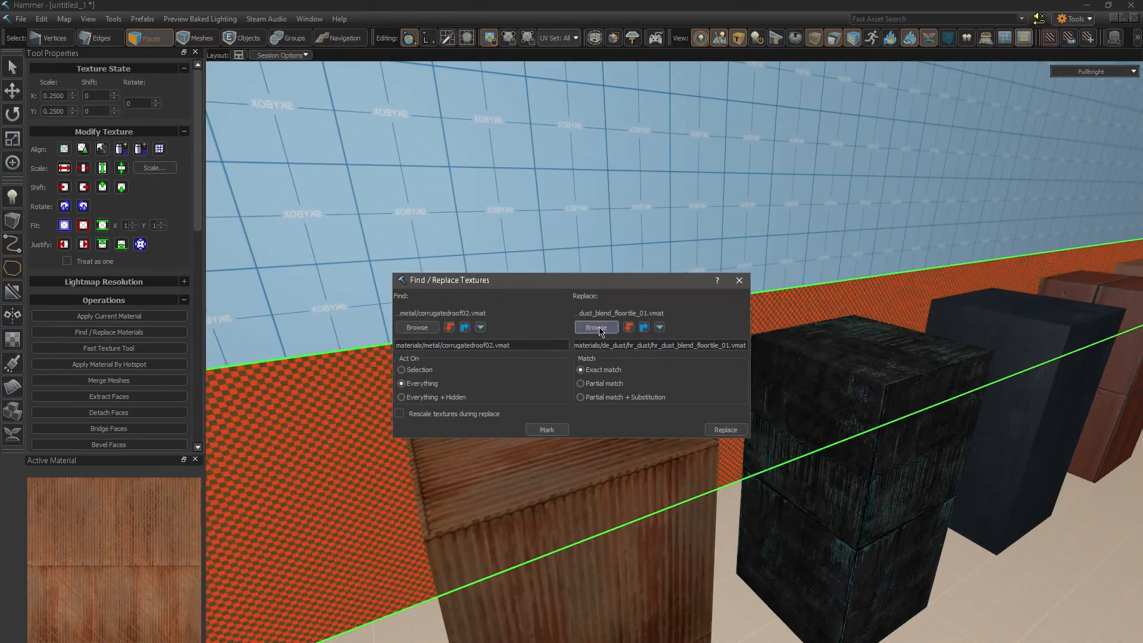
# - Browse for a replacement material for the corrugated roof texture, filtering first by "cor" and finally by "roof"
pyautogui.click(586, 328)
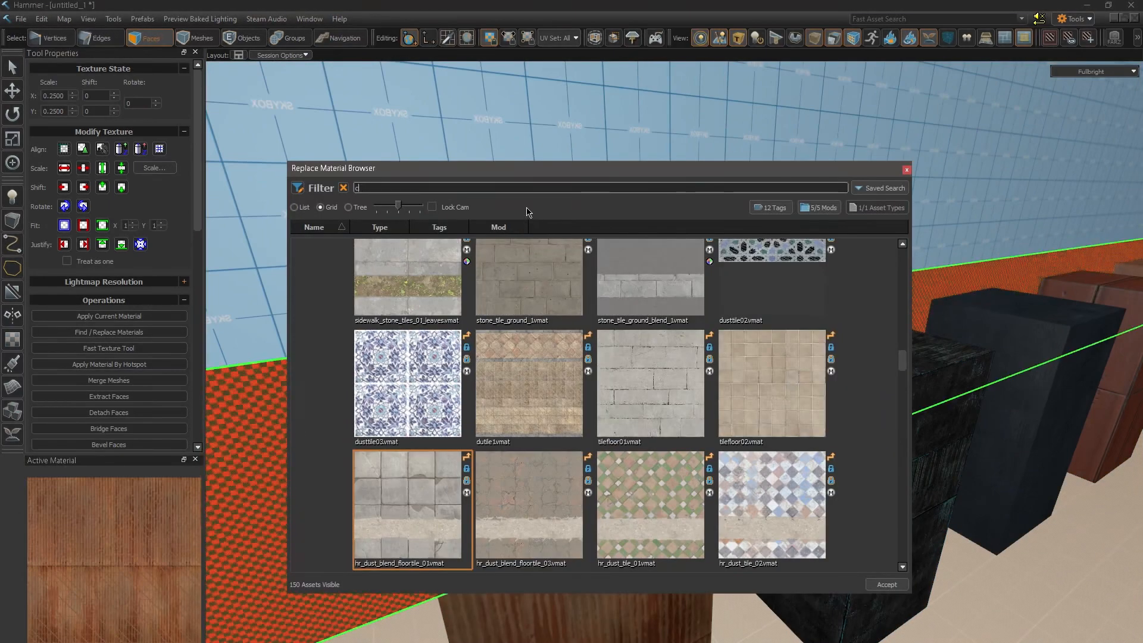
pyautogui.write('coru')
pyautogui.press('BackSpace')
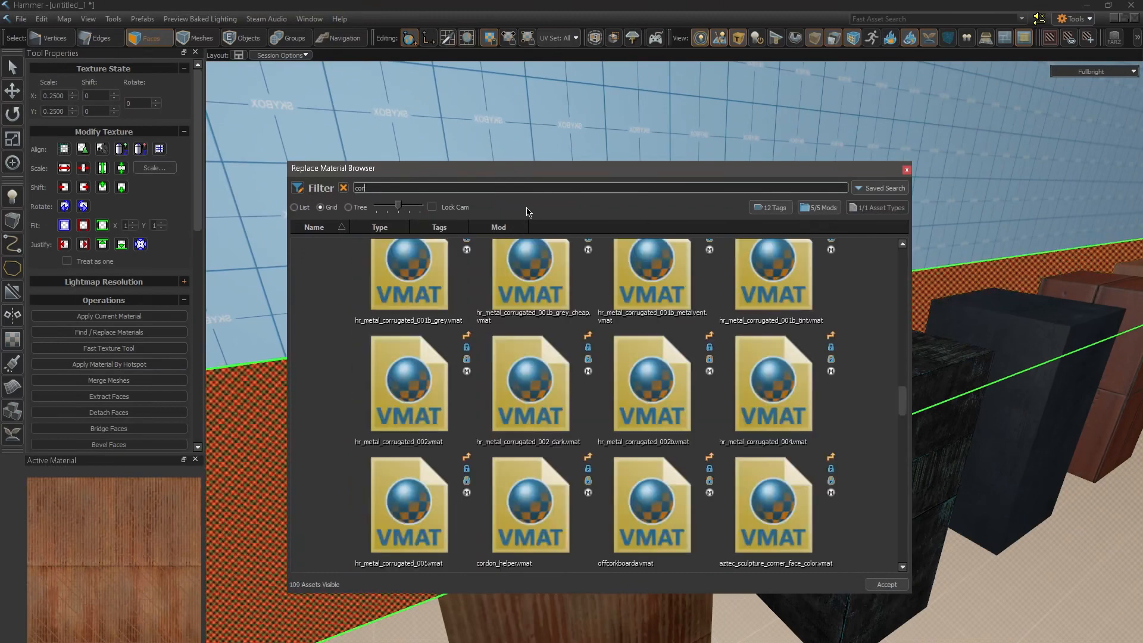
pyautogui.press('BackSpace')
pyautogui.press('BackSpace')
pyautogui.press('BackSpace')
pyautogui.write('roof')
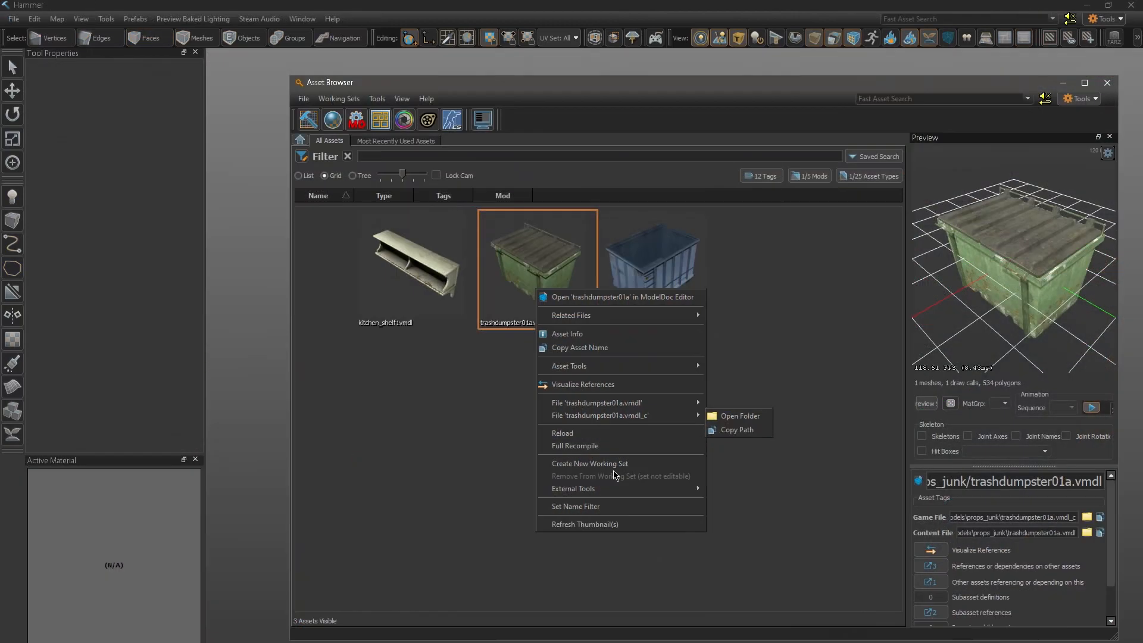
# - Open the Replace Asset tool for the imported trashdumpster01a.vmdl model
pyautogui.moveTo(596, 489)
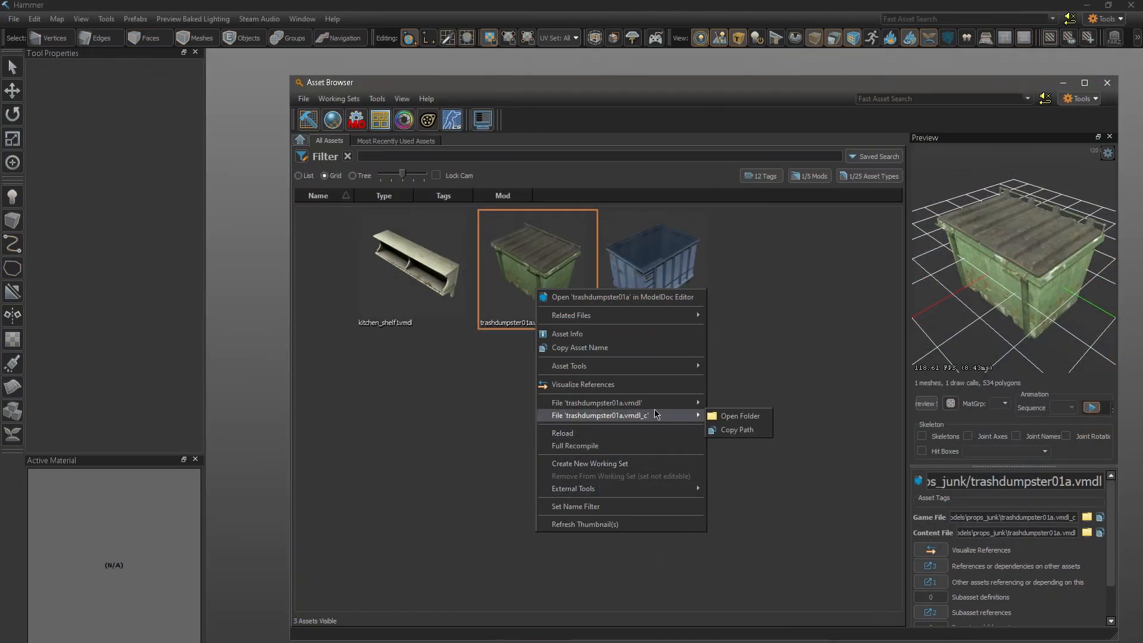
pyautogui.moveTo(671, 367)
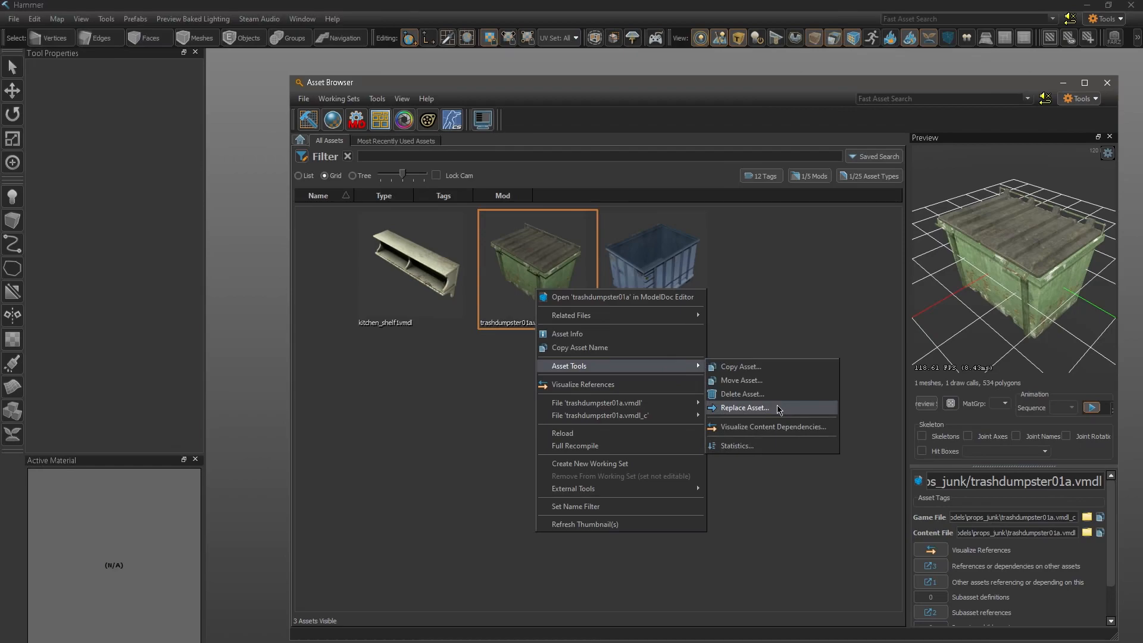
pyautogui.click(744, 408)
pyautogui.click(647, 433)
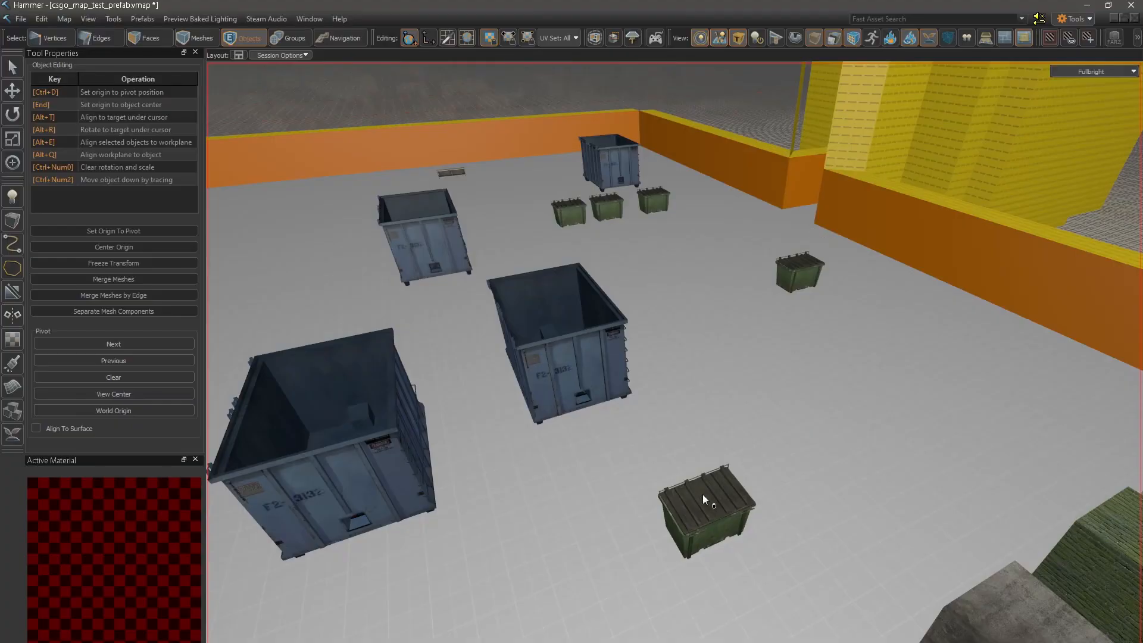
# - Select the green dumpster prop in the map together with all objects similar to it
pyautogui.click(702, 494)
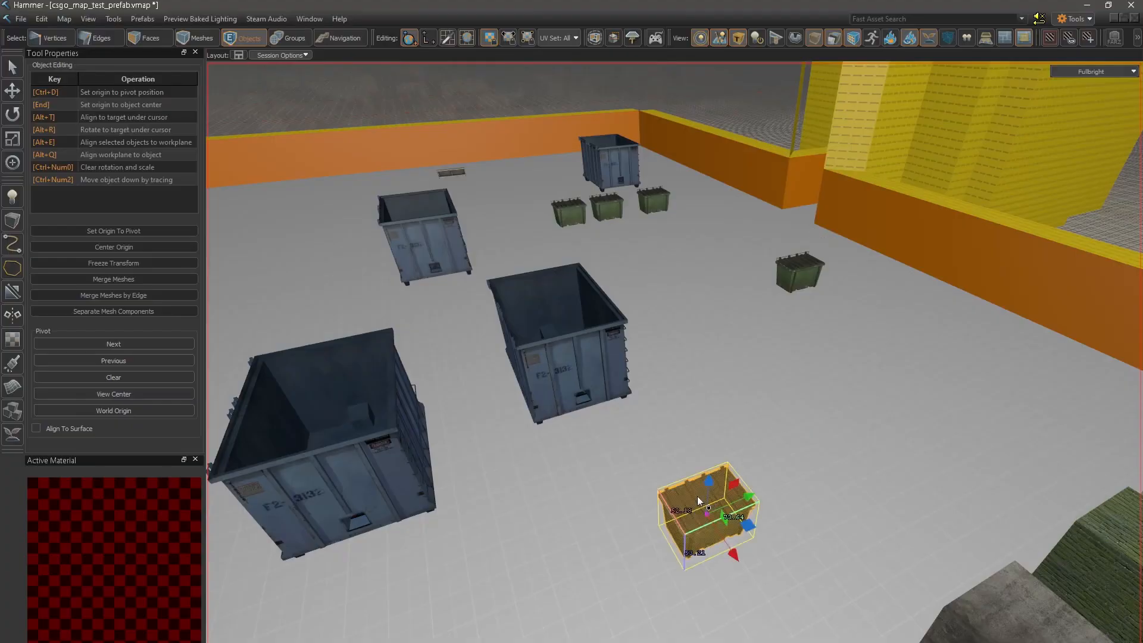
pyautogui.rightClick(698, 495)
pyautogui.moveTo(714, 503)
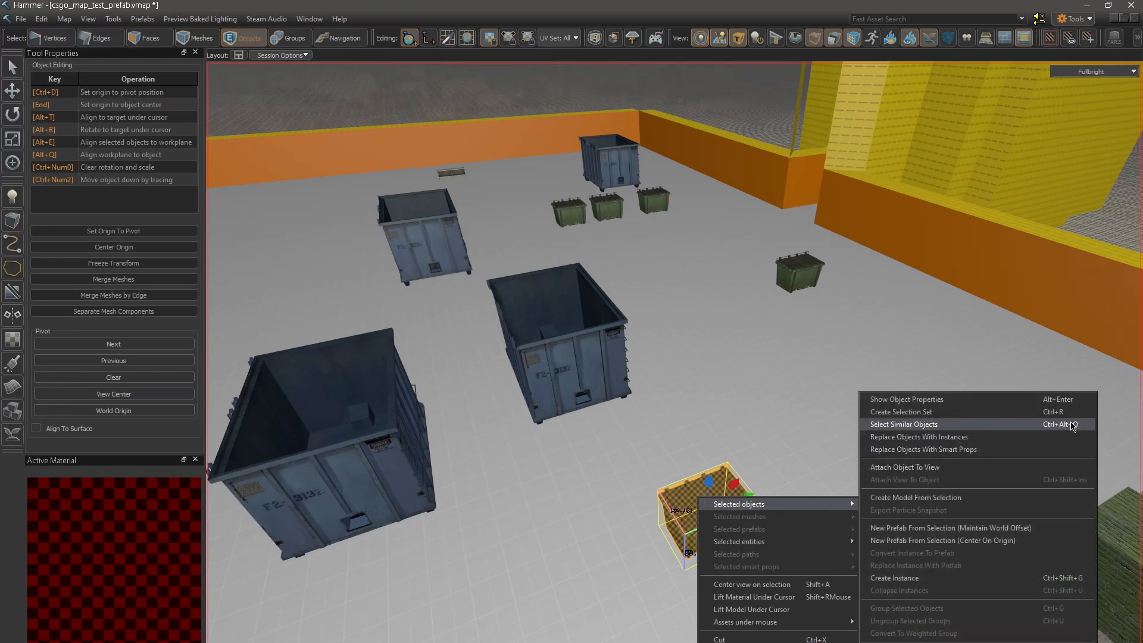
pyautogui.click(1013, 424)
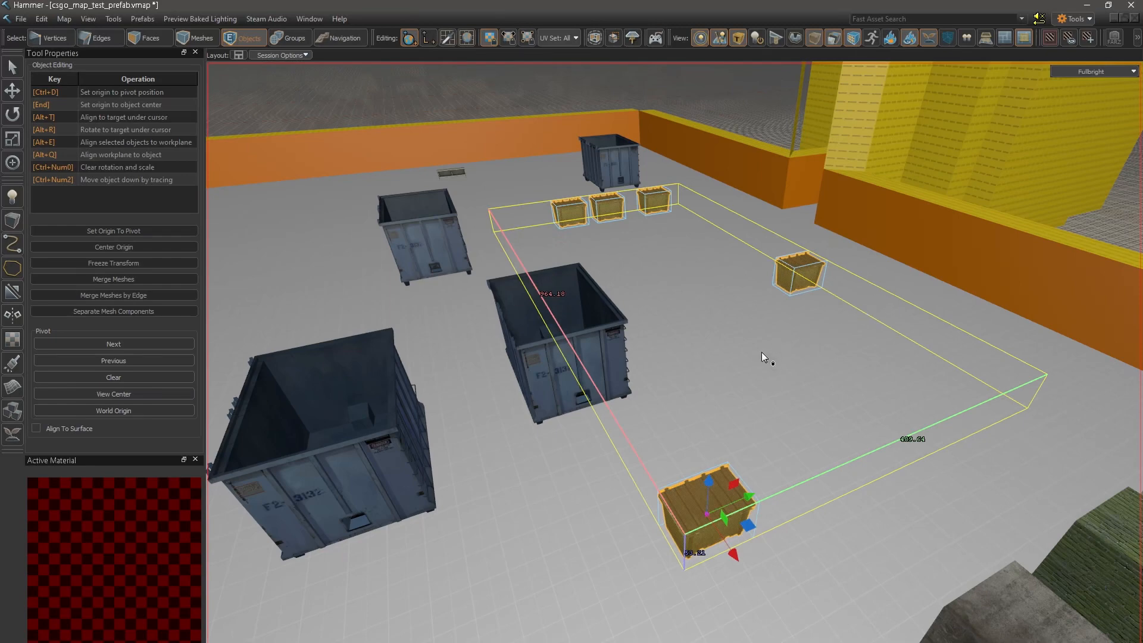
# - Set the selected green dumpsters' world model to dumpster_2.vmdl, filtering the models by "dumpster", and close the object properties
pyautogui.hotkey('alt', 'Return')
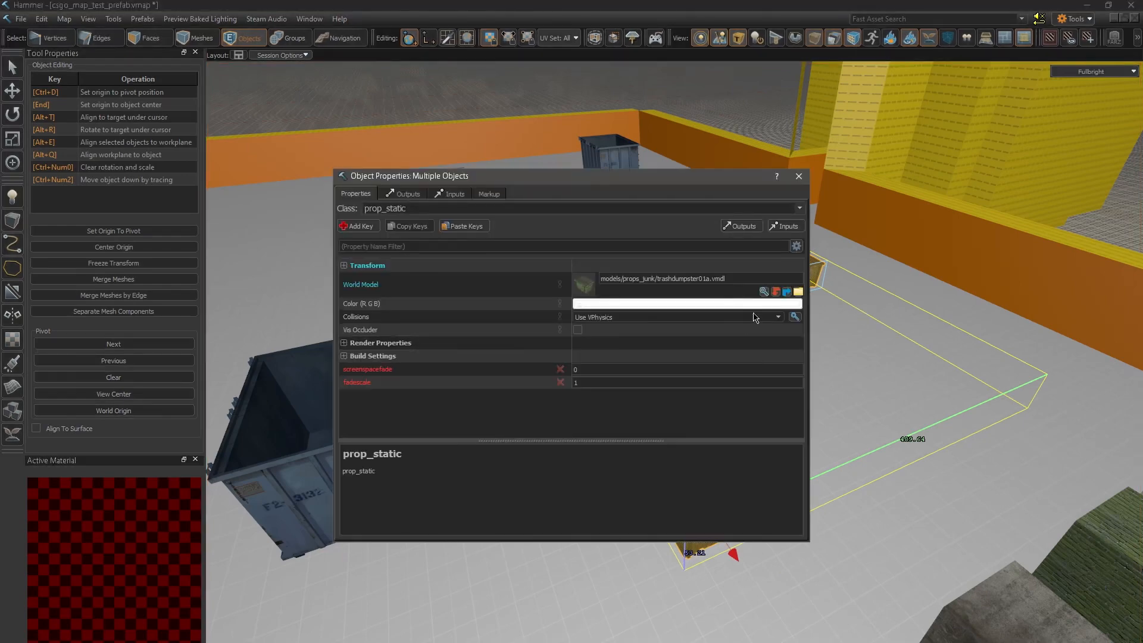
pyautogui.click(763, 294)
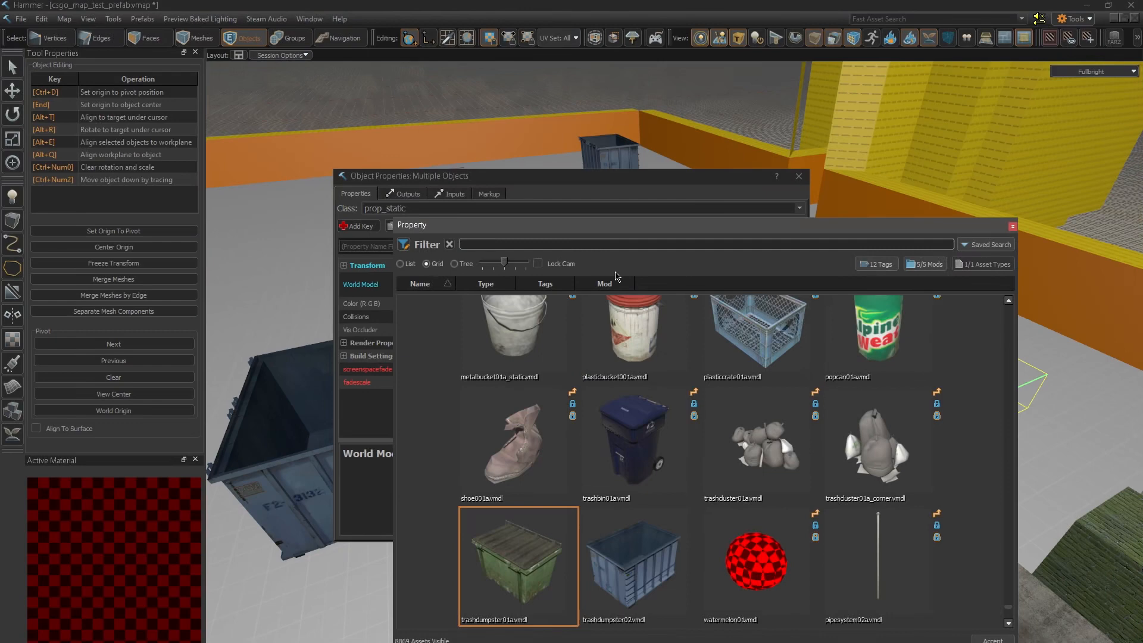
pyautogui.press('BackSpace')
pyautogui.write('st')
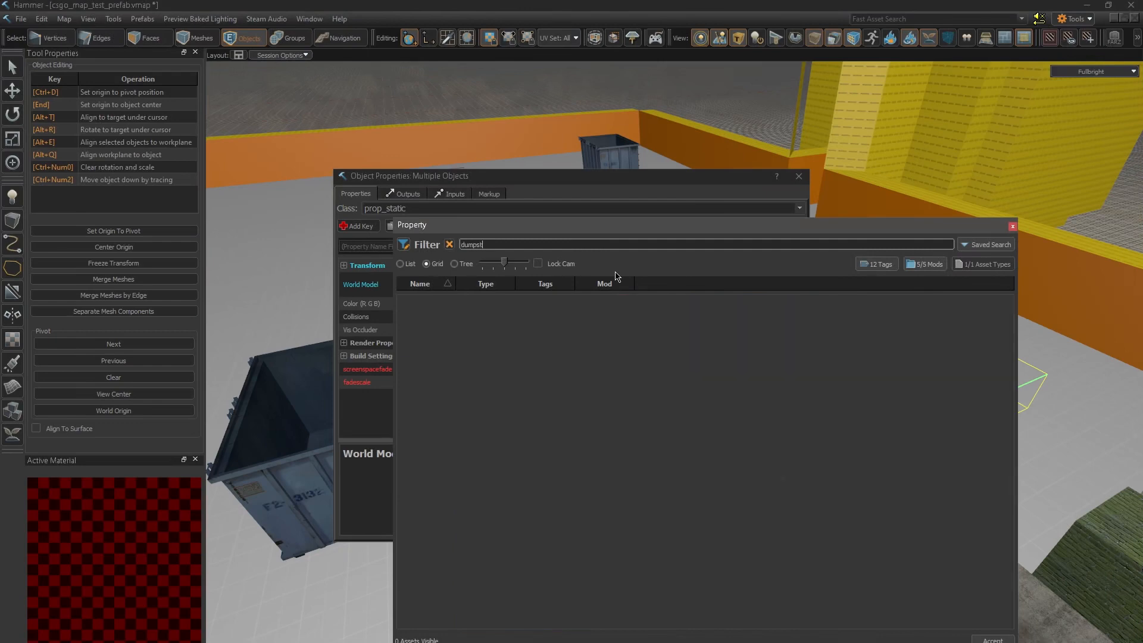
pyautogui.write('er')
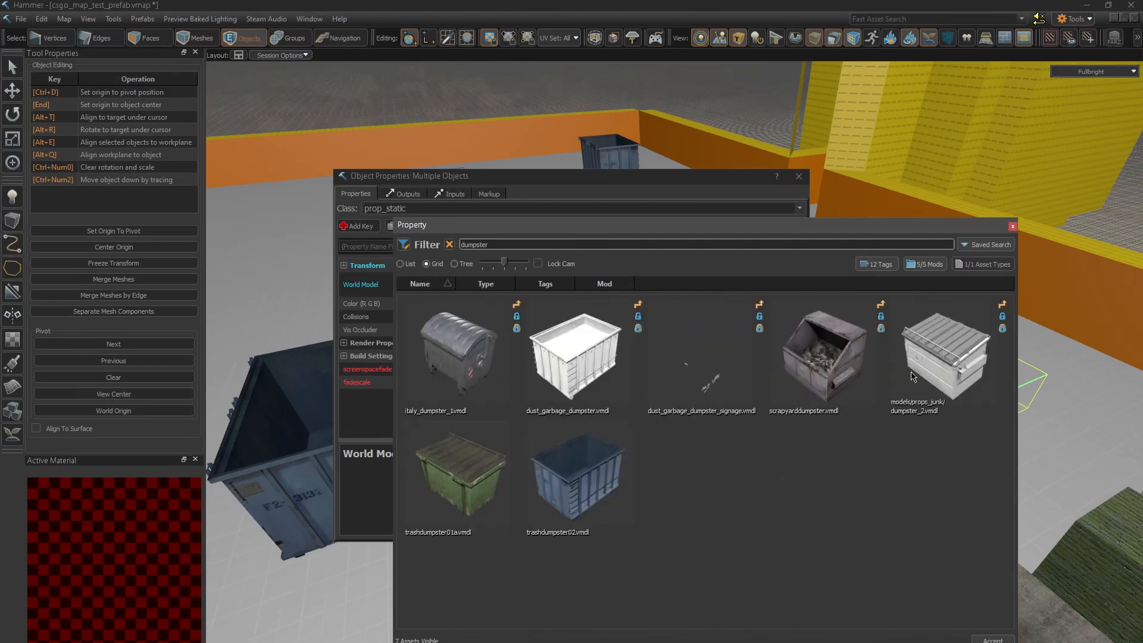
pyautogui.doubleClick(934, 356)
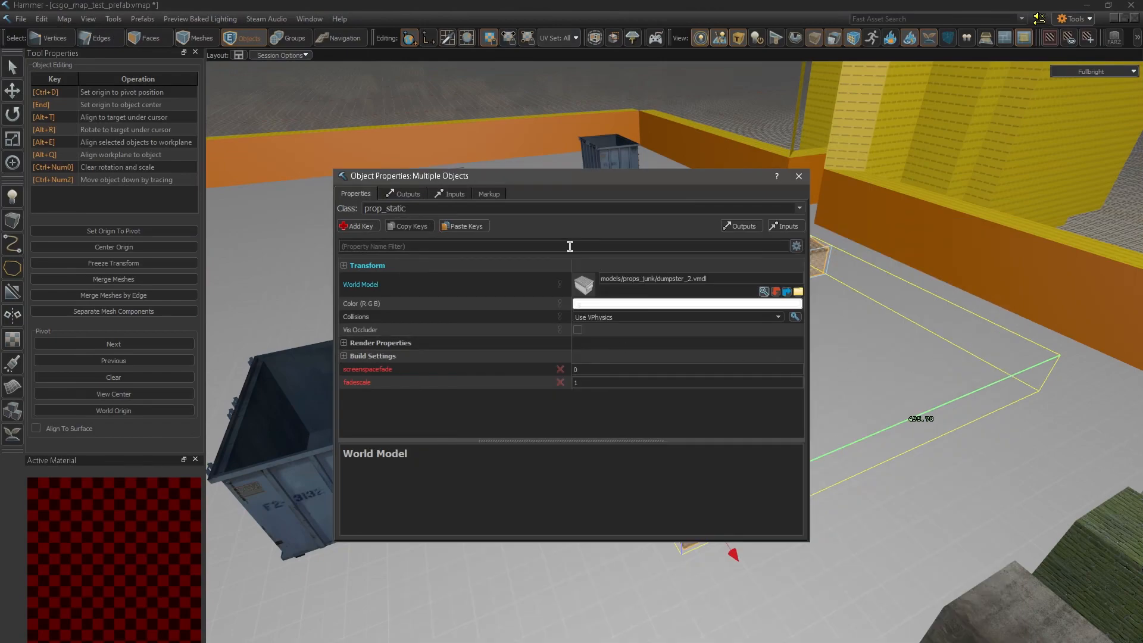
pyautogui.click(798, 176)
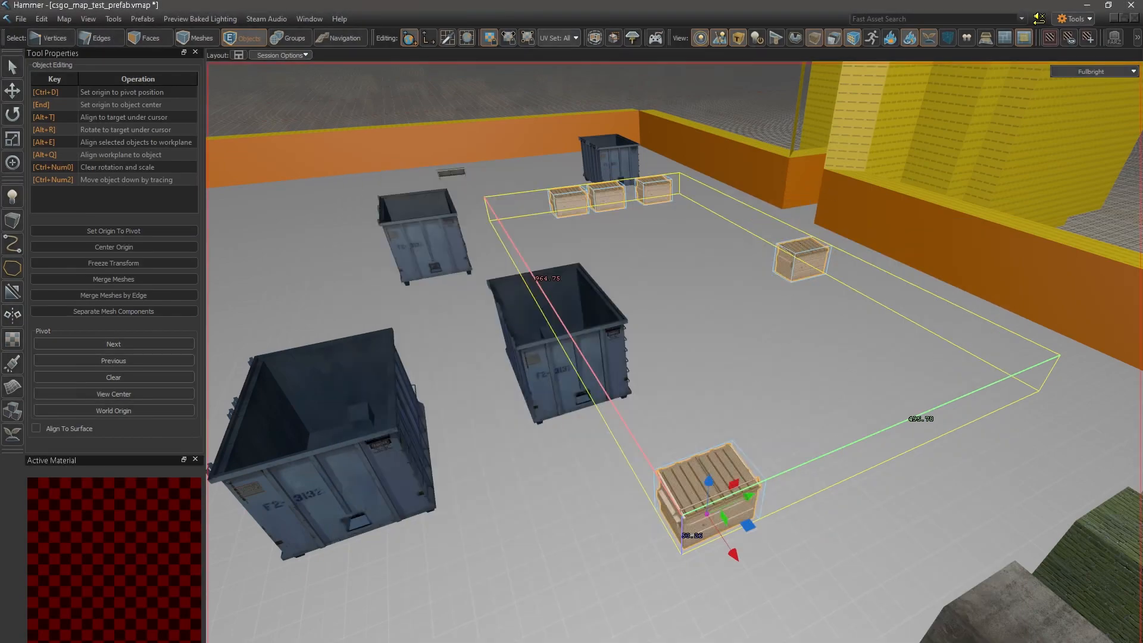
# - Move the replaced dumpsters down onto the floor by tracing
pyautogui.press('w')
pyautogui.moveTo(674, 376); pyautogui.dragTo(674, 377, button='right')
pyautogui.press('s')
pyautogui.press('w')
pyautogui.press('ctrl+KP_2')
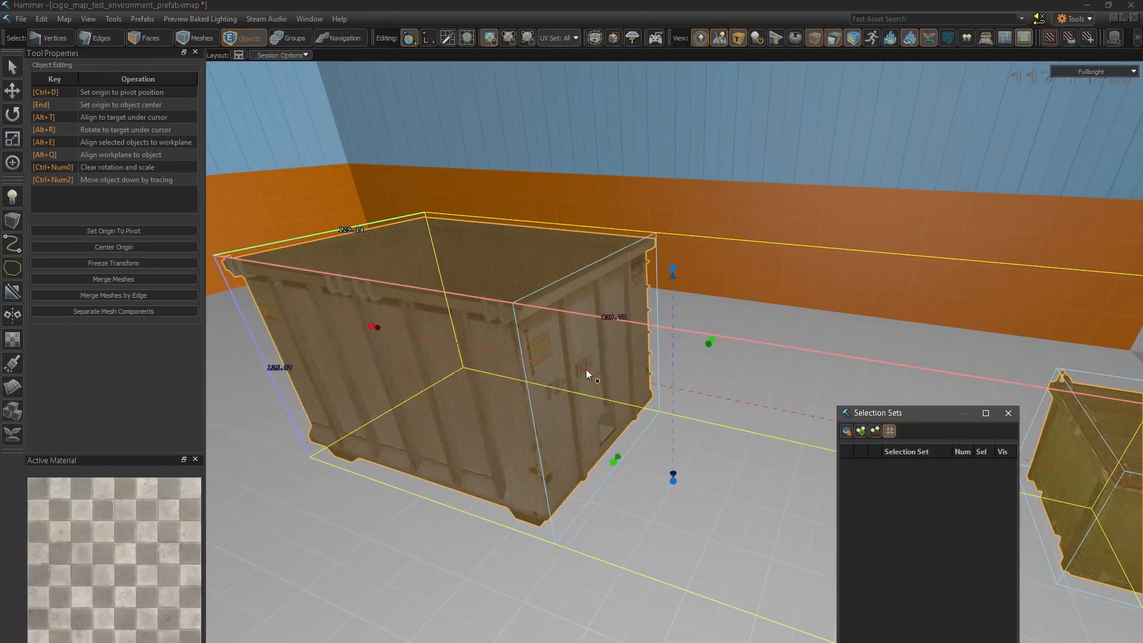
# - Create a selection set named SelectionSet0 from the selected dumpsters in the environment prefab
pyautogui.rightClick(595, 346)
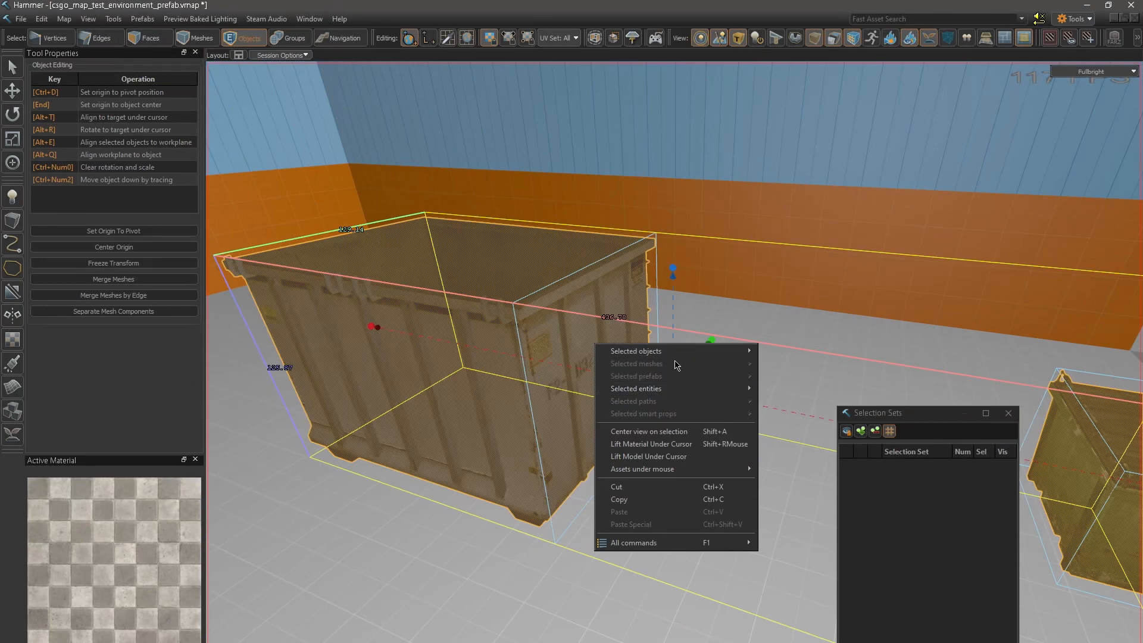
pyautogui.moveTo(675, 352)
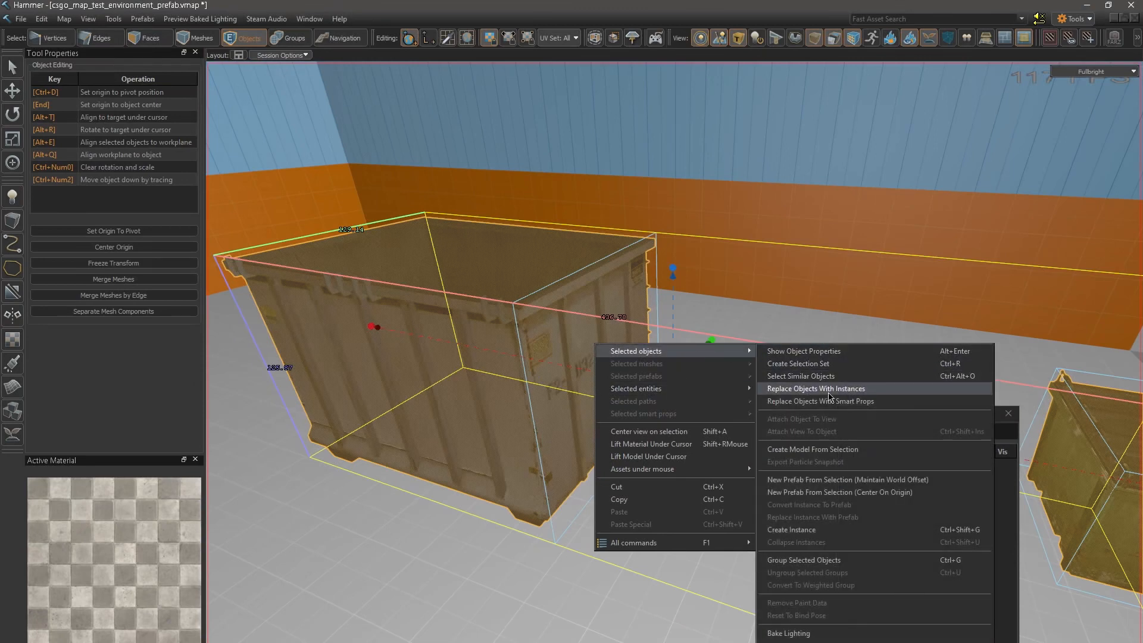
pyautogui.click(827, 364)
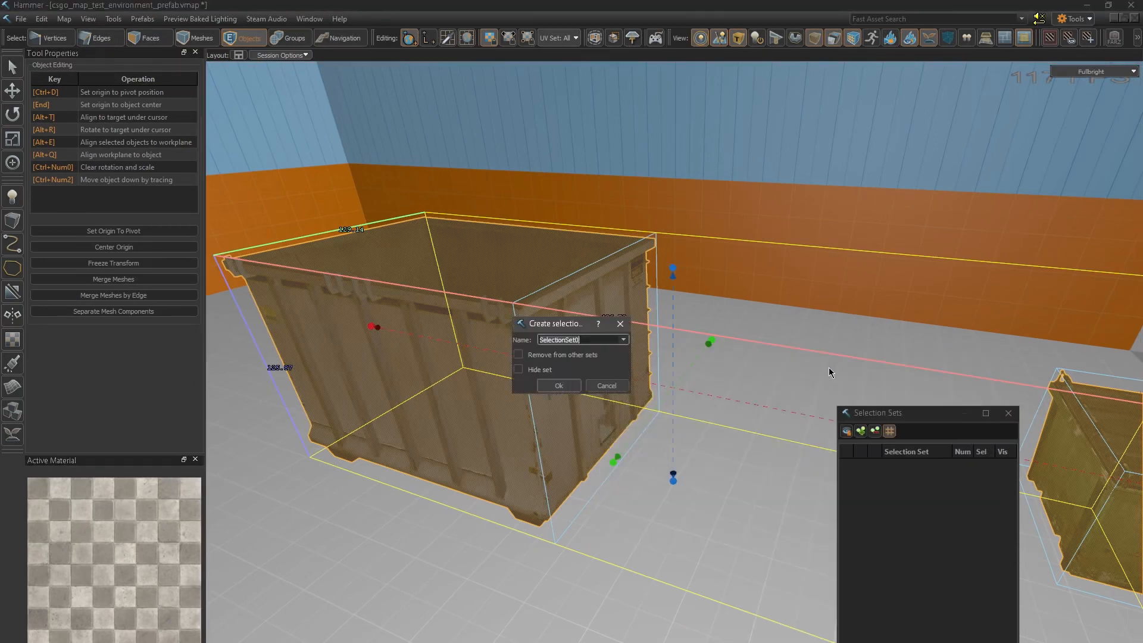
pyautogui.click(558, 385)
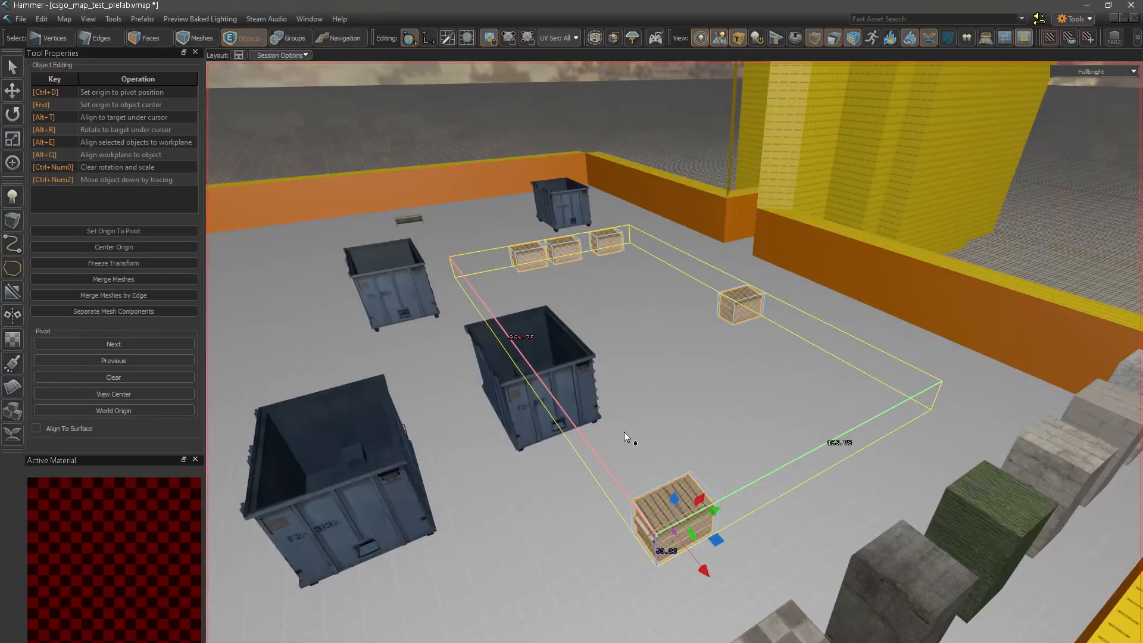
# - Inspect the prop_physics blue dumpster's properties and select all four blue dumpsters, including that one
pyautogui.moveTo(624, 431); pyautogui.dragTo(685, 419, button='right')
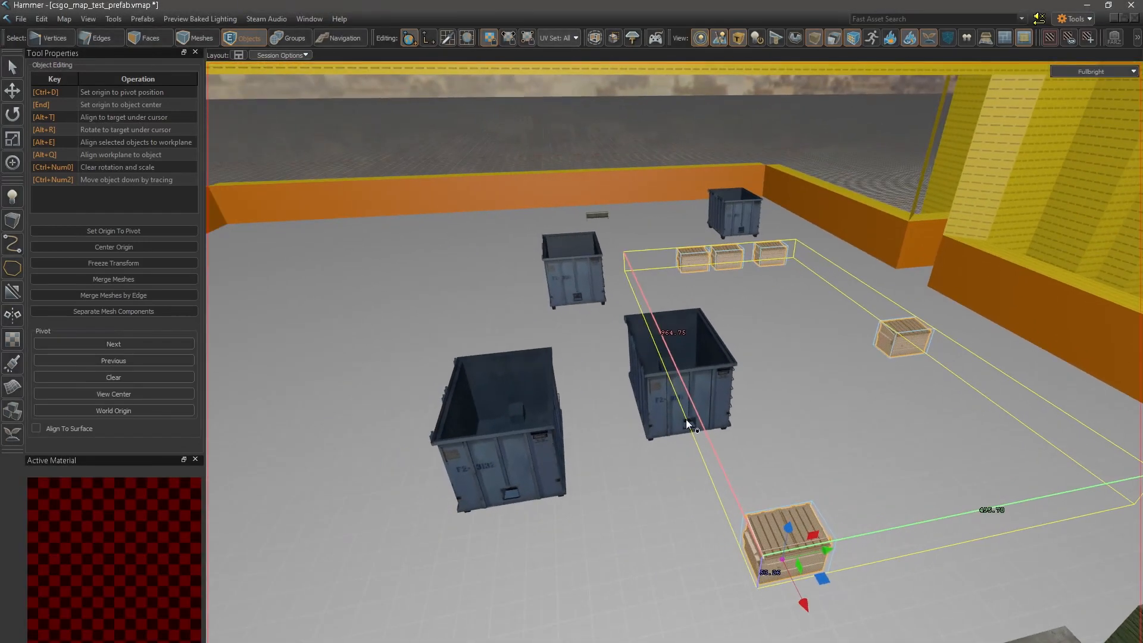
pyautogui.doubleClick(686, 412)
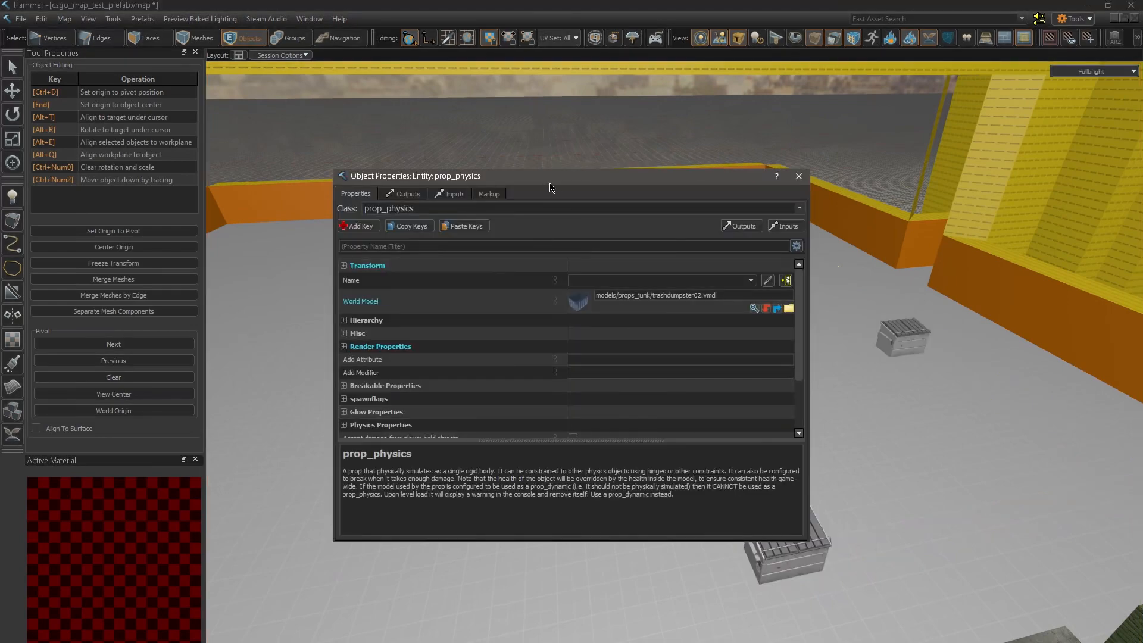
pyautogui.moveTo(547, 195); pyautogui.dragTo(834, 271)
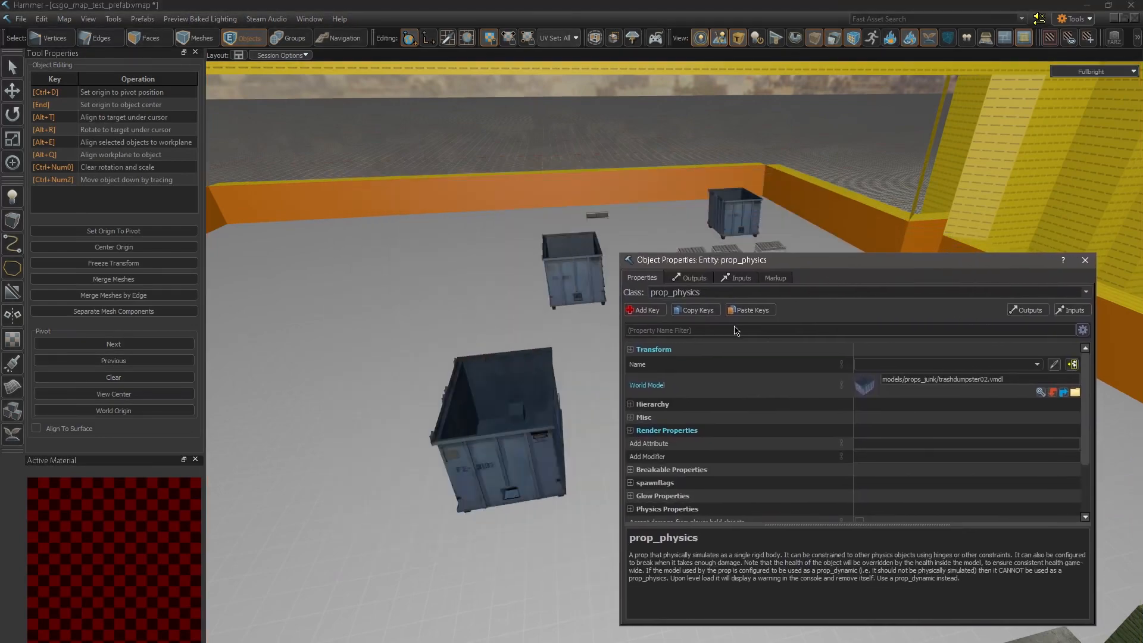
pyautogui.click(524, 437)
pyautogui.click(1084, 261)
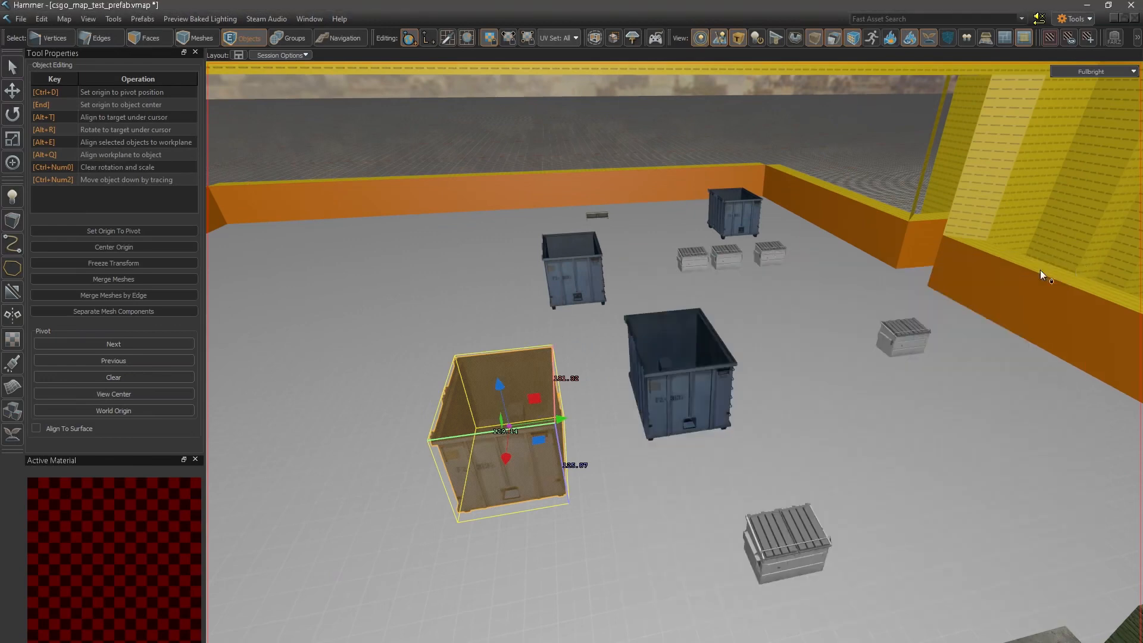
pyautogui.hotkey('ctrl', 'shift', 'a')
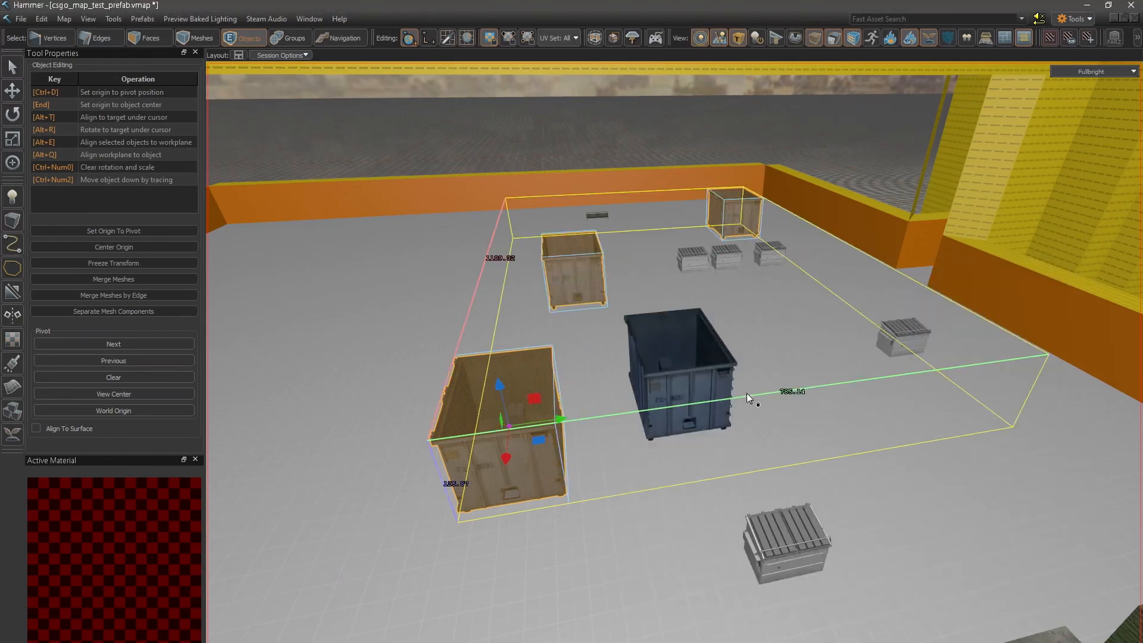
pyautogui.keyDown('ctrl'); pyautogui.click(679, 383); pyautogui.keyUp('ctrl')
# - Set the selected blue dumpsters' world model to dust_garbage_dumpster.vmdl, clear the selection and save the map
pyautogui.click(751, 310)
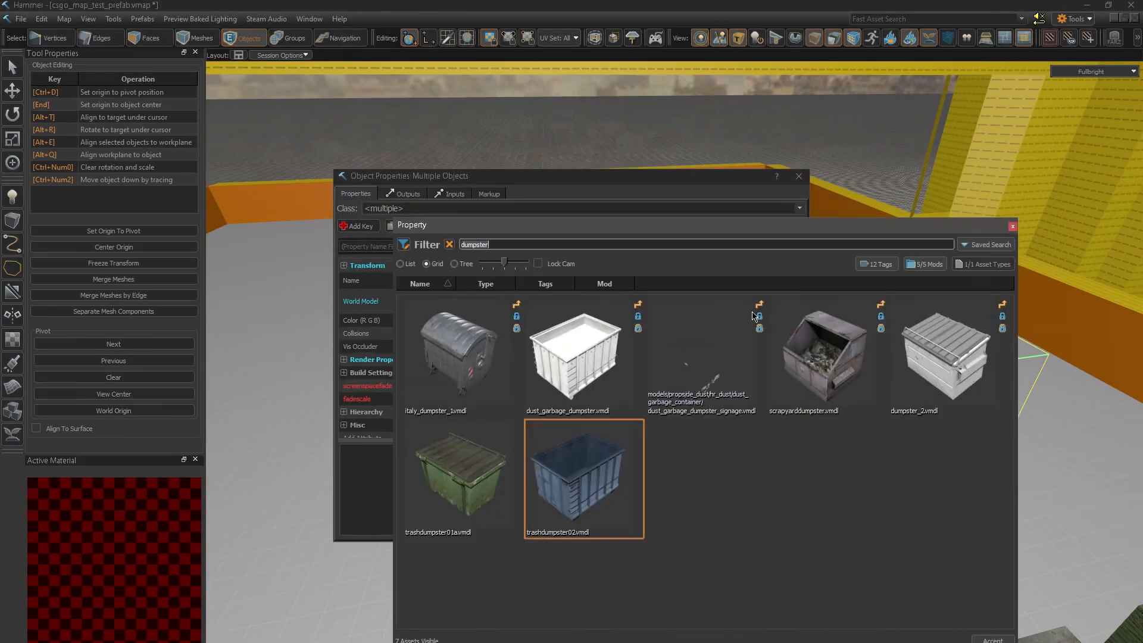
pyautogui.doubleClick(581, 472)
pyautogui.click(799, 176)
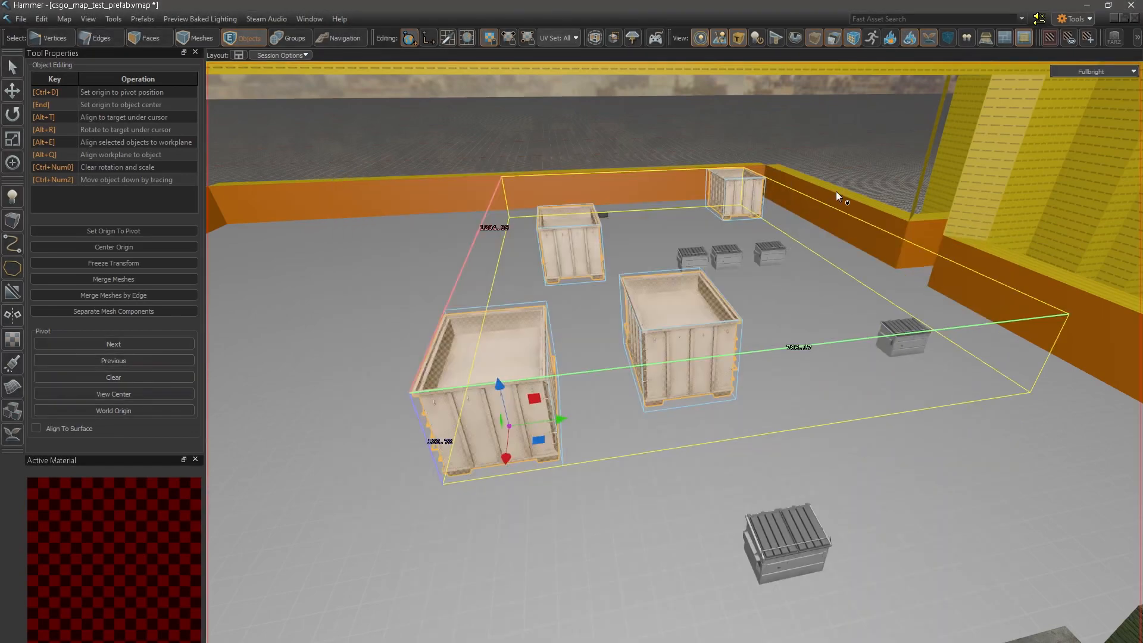
pyautogui.press('Escape')
pyautogui.hotkey('ctrl', 's')
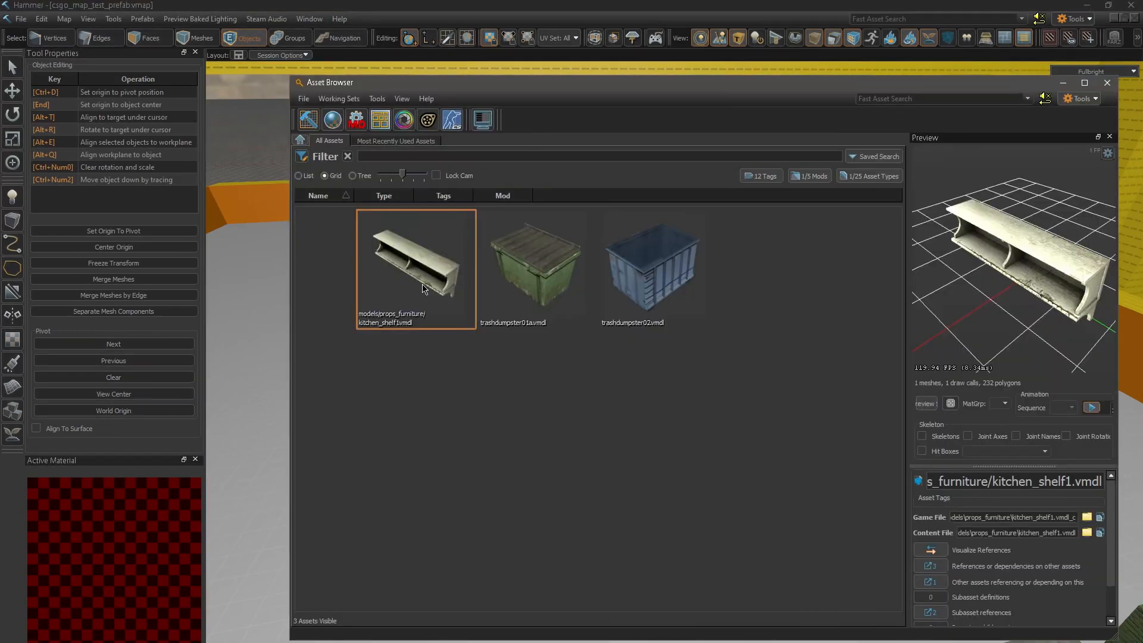
# - Examine the reference graphs of kitchen_shelf1.vmdl and trashdumpster01a.vmdl to check which maps and materials they are linked to
pyautogui.rightClick(424, 288)
pyautogui.click(456, 379)
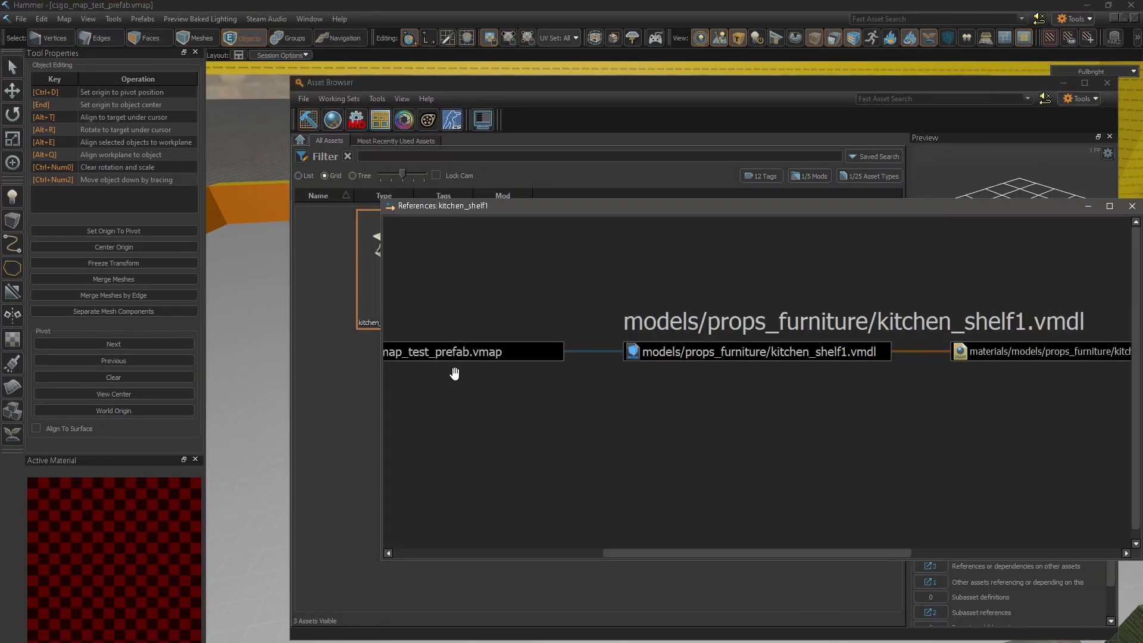
pyautogui.moveTo(714, 557); pyautogui.dragTo(505, 554)
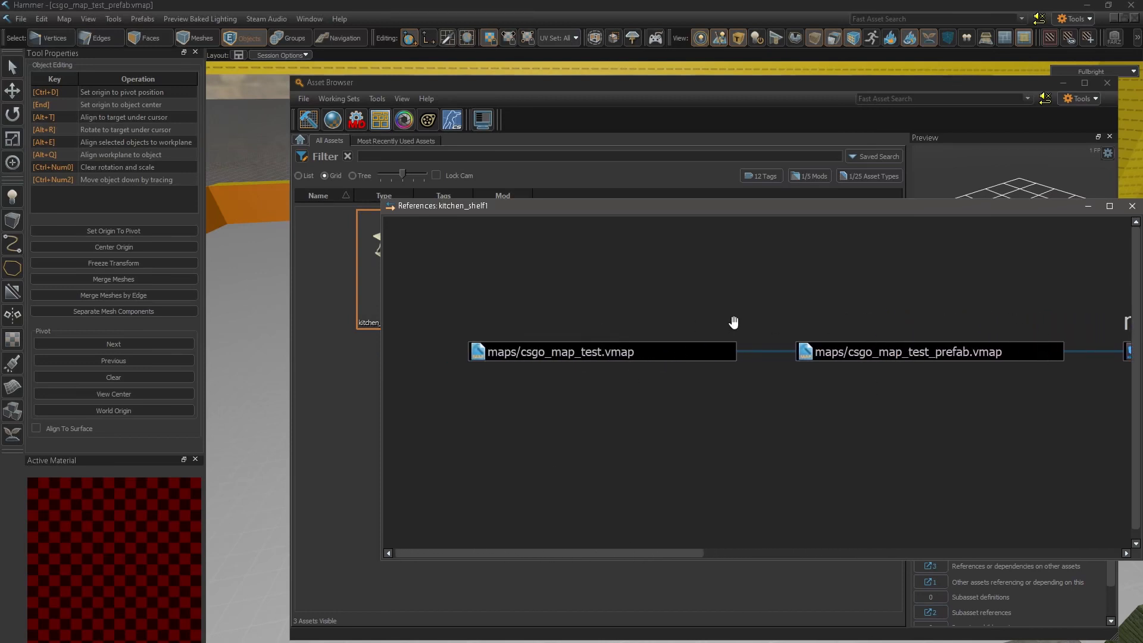
pyautogui.moveTo(629, 551); pyautogui.dragTo(765, 543)
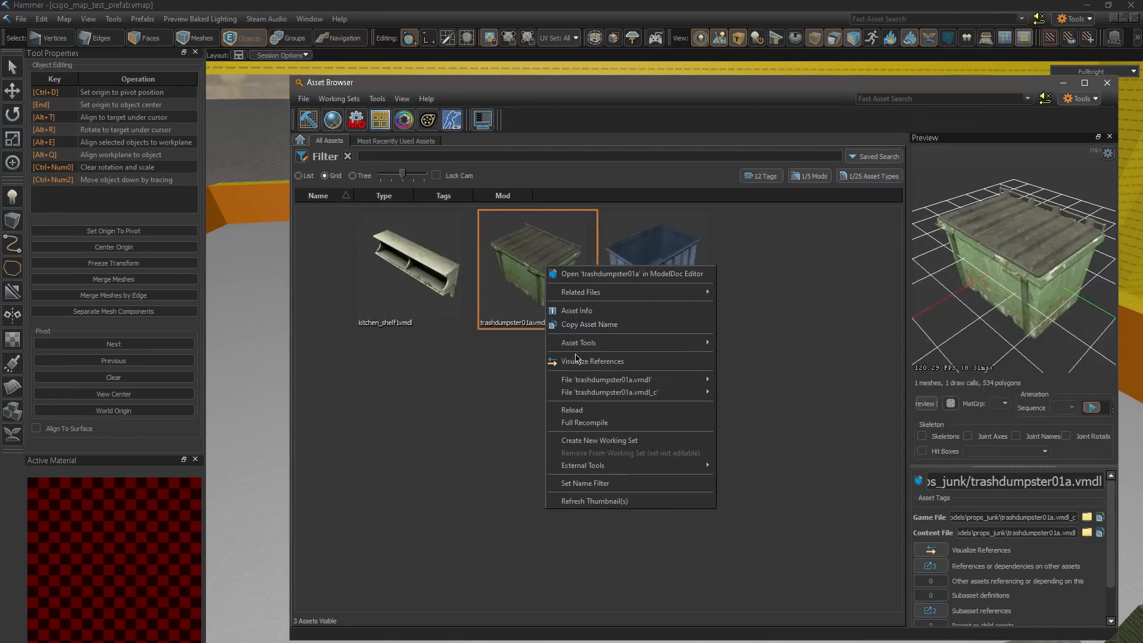
pyautogui.click(571, 357)
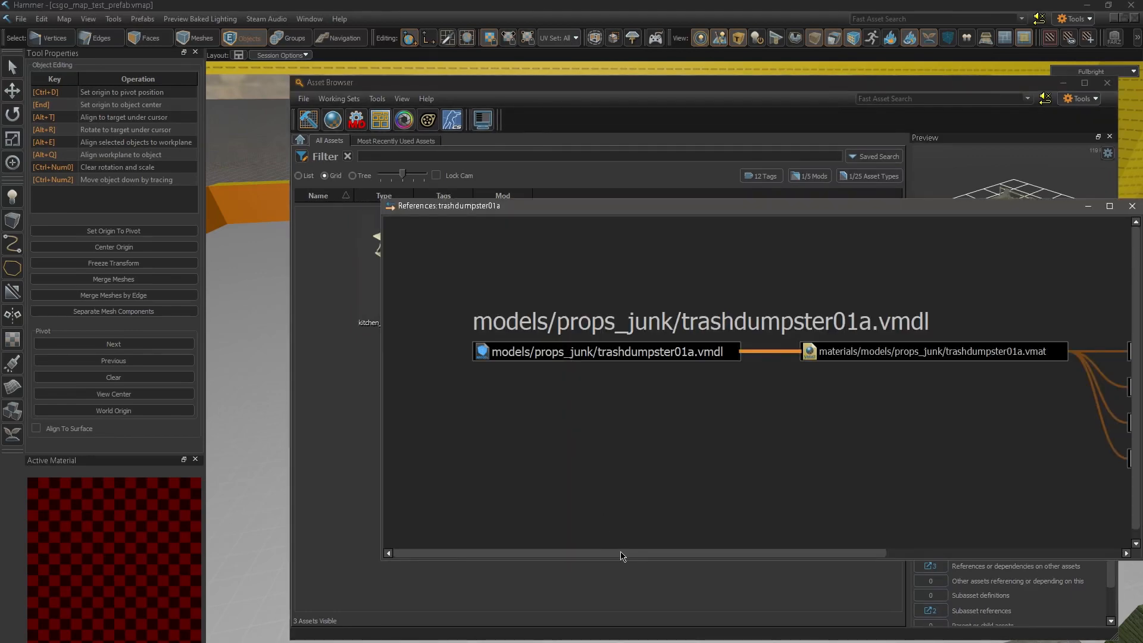
pyautogui.moveTo(622, 556); pyautogui.dragTo(741, 555)
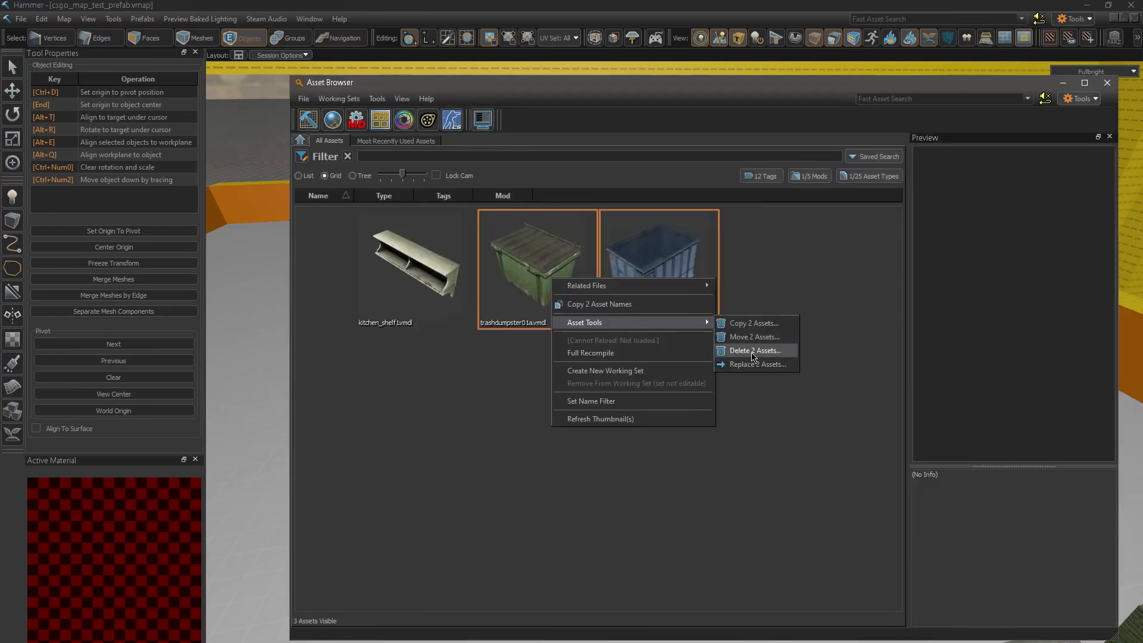
# - Start deleting the trashdumpster01a.vmdl and trashdumpster02.vmdl assets and update their content dependencies
pyautogui.click(751, 352)
pyautogui.click(600, 374)
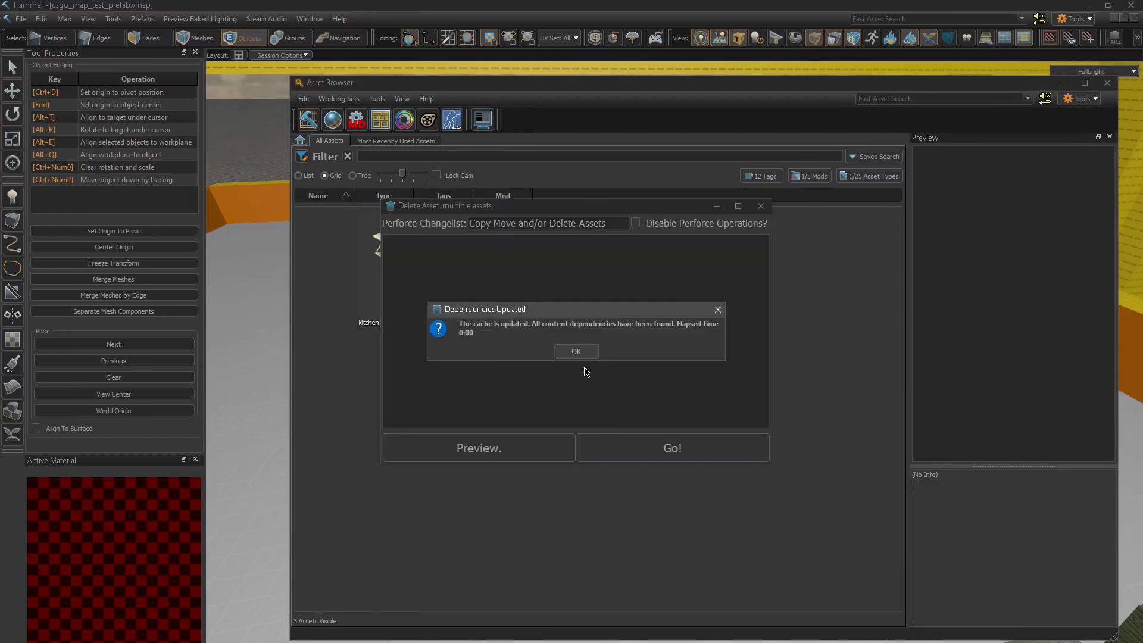
pyautogui.click(583, 351)
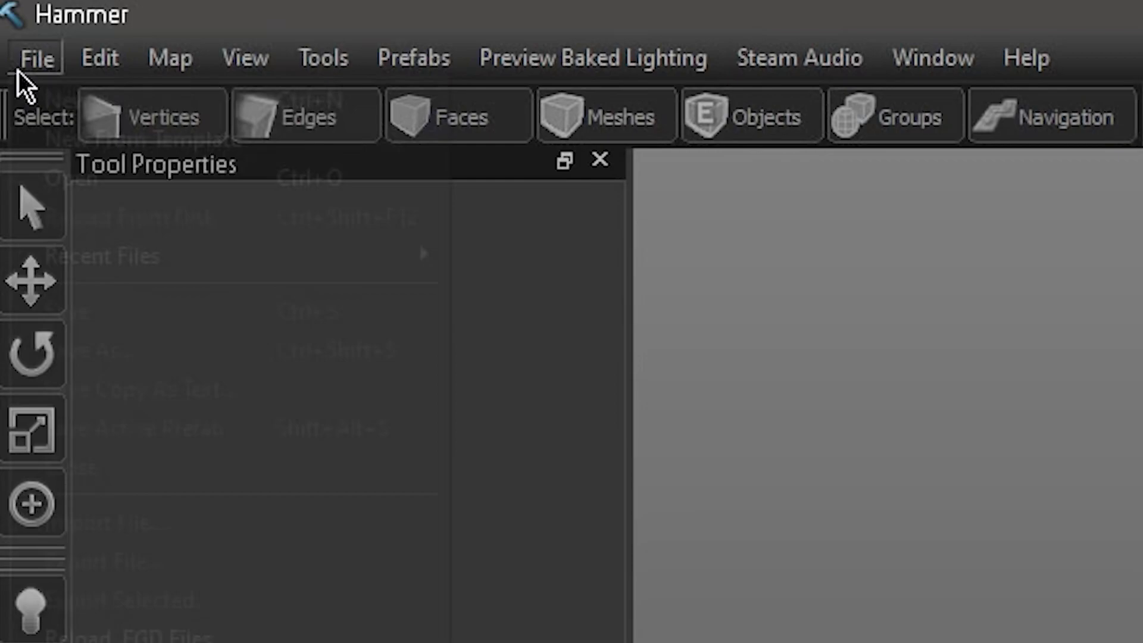
# - Open the map file chooser and review the available file types, keeping Valve Map Files (*.vmap)
pyautogui.click(20, 64)
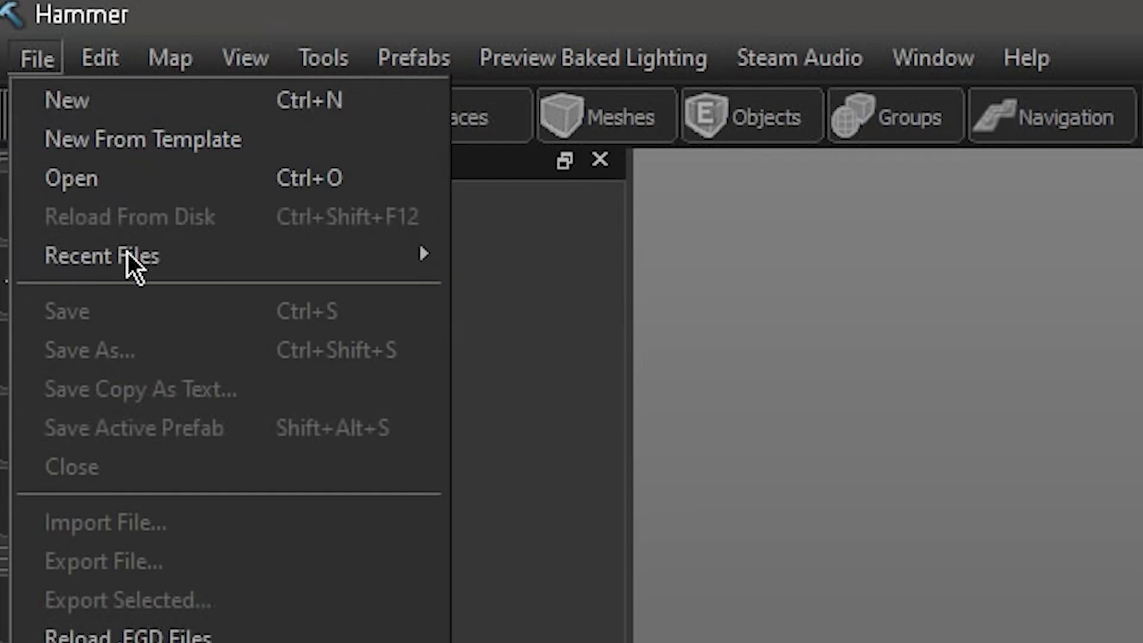
pyautogui.click(140, 198)
pyautogui.click(487, 282)
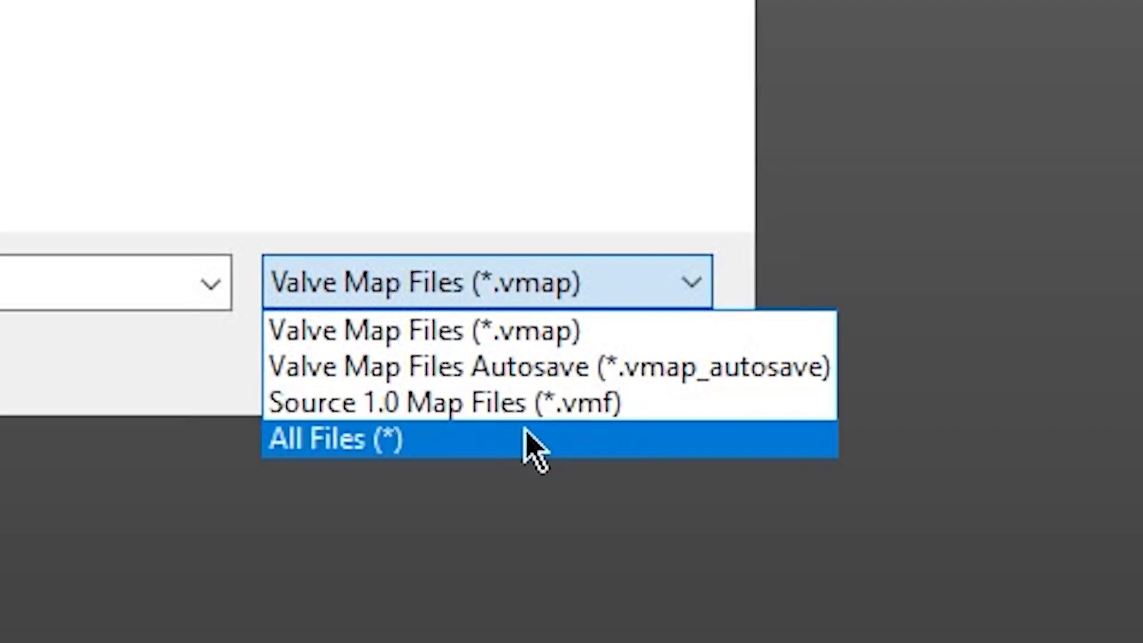
pyautogui.click(464, 155)
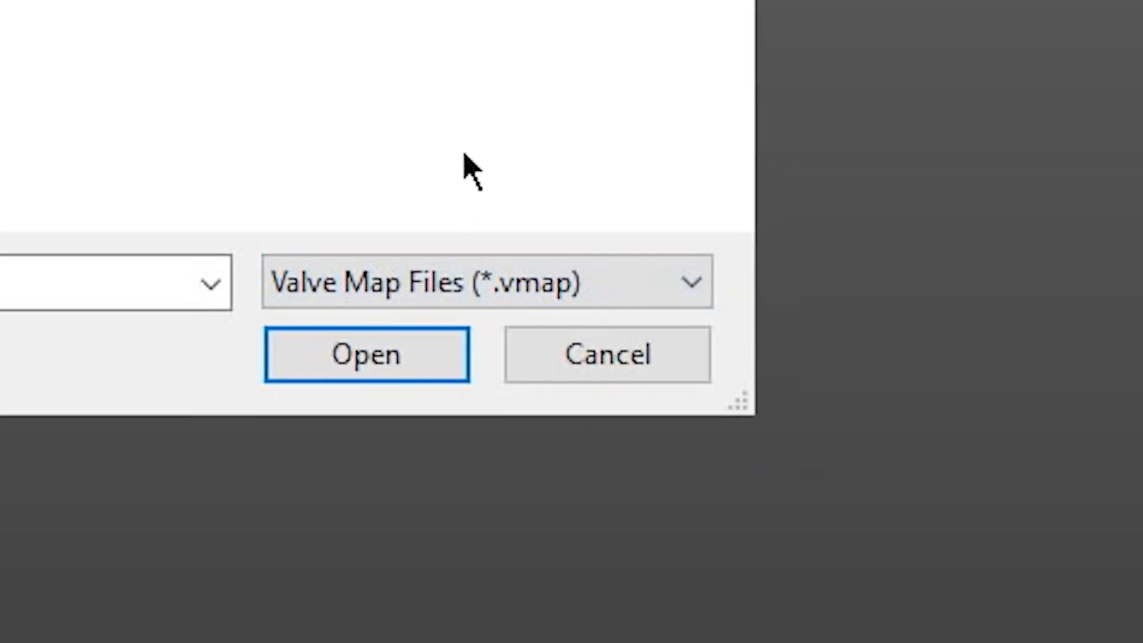
# - Set the file type to Source 1.0 Map Files (*.vmf), open the map and dismiss the hidden-objects notice
pyautogui.click(527, 283)
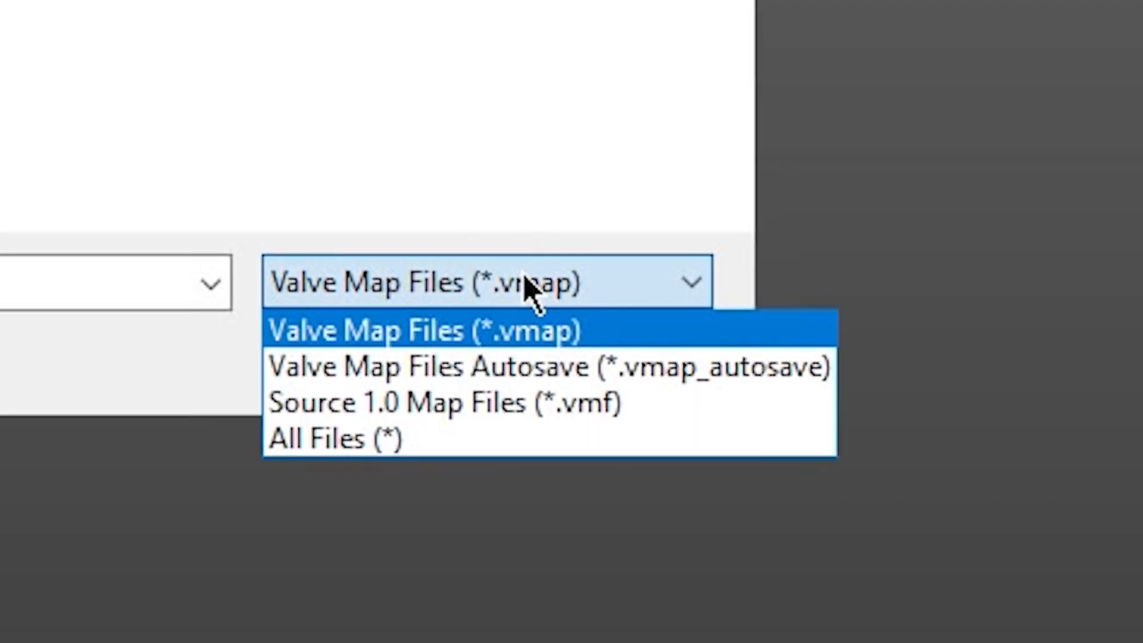
pyautogui.click(573, 419)
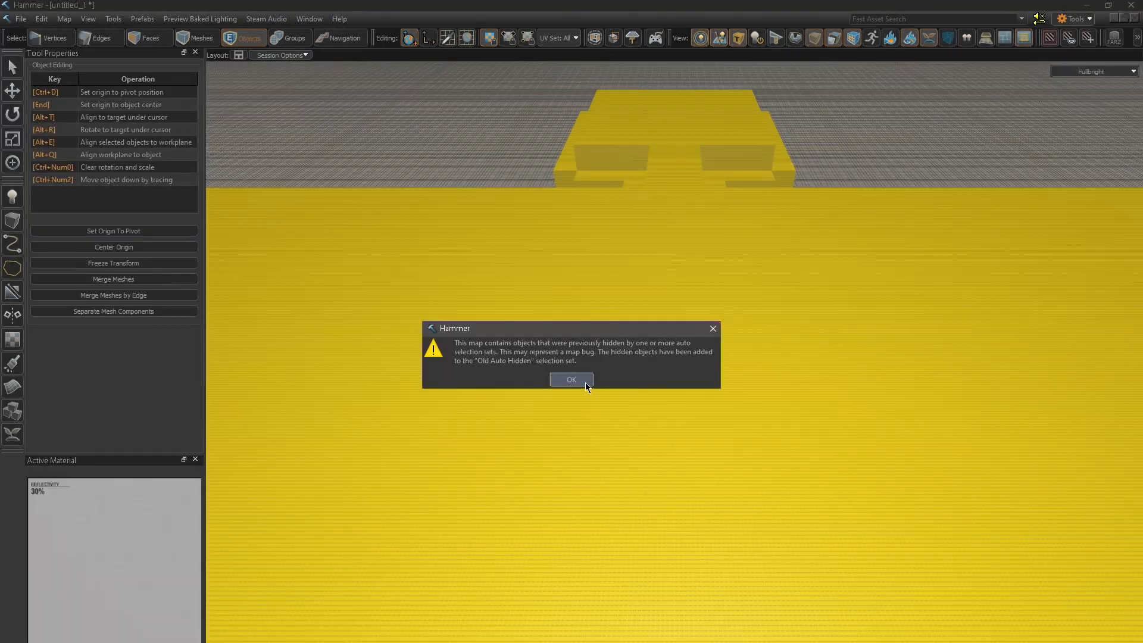
pyautogui.click(571, 380)
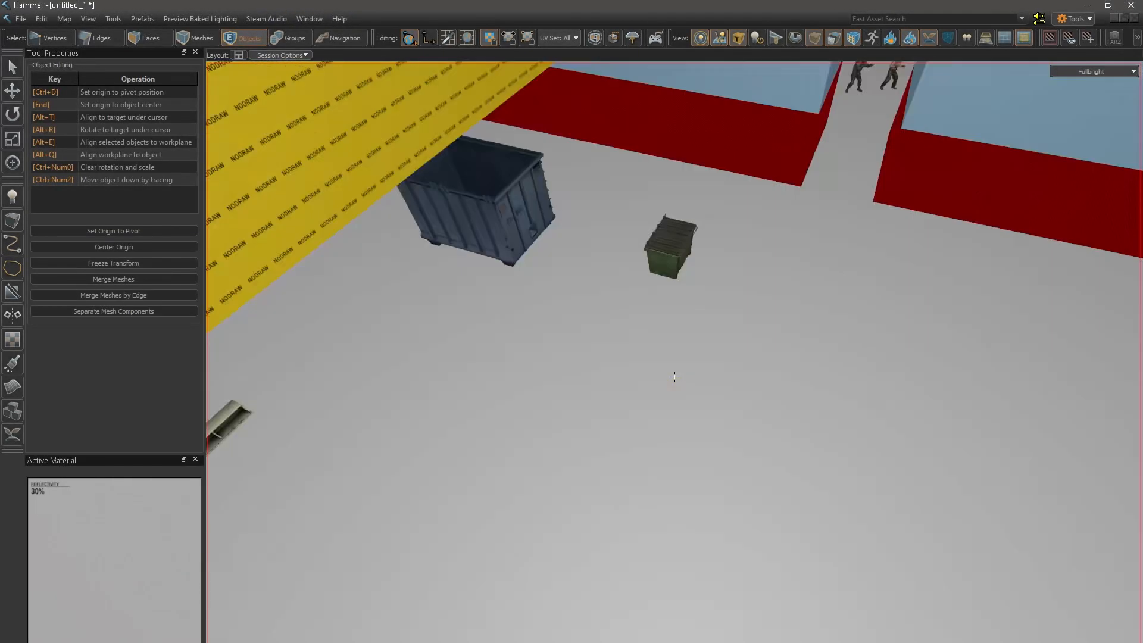
# - Inspect the imported map's dumpsters, textured blocks and surrounding walls at close range for texture problems
pyautogui.press('z')
pyautogui.click(693, 397)
pyautogui.press('z')
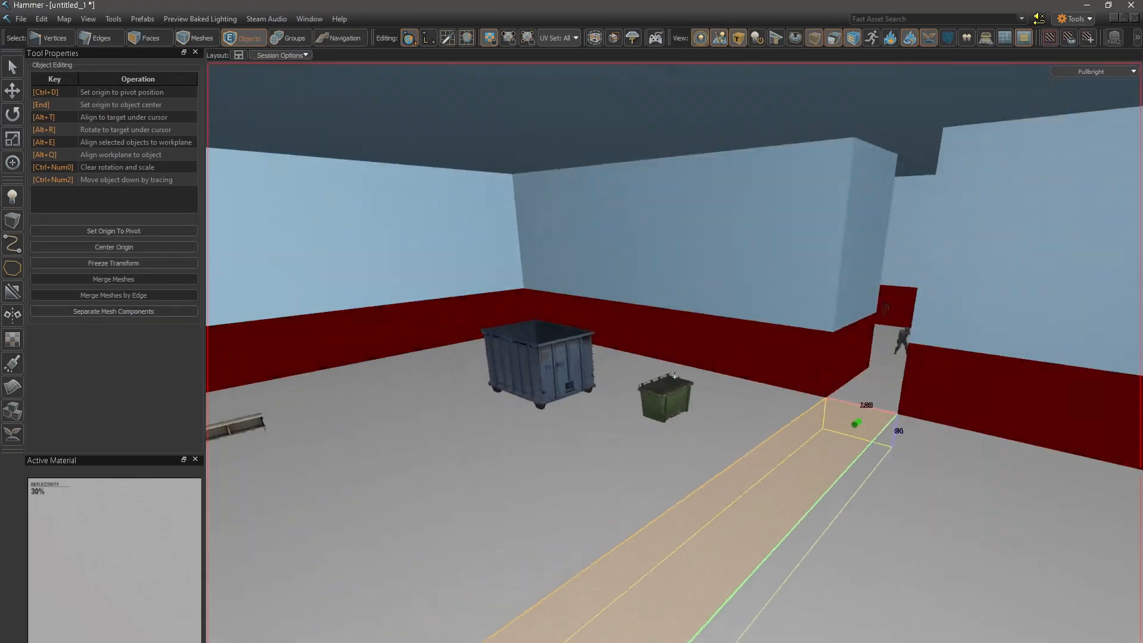
pyautogui.press('z')
pyautogui.click(783, 426)
pyautogui.press('z')
pyautogui.press('w')
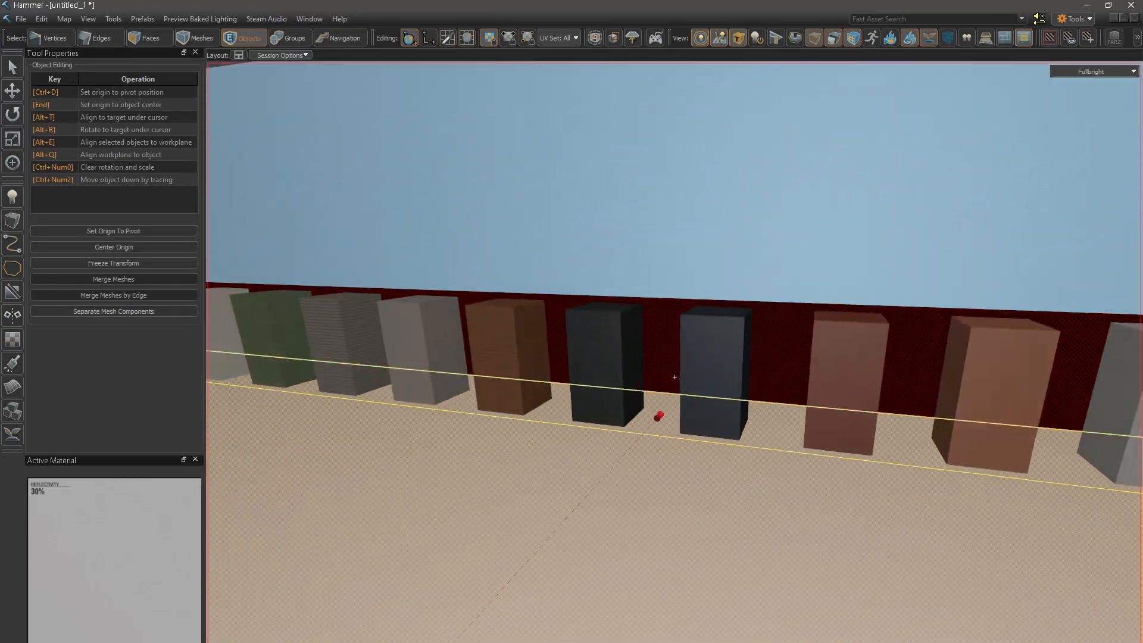
pyautogui.press('w')
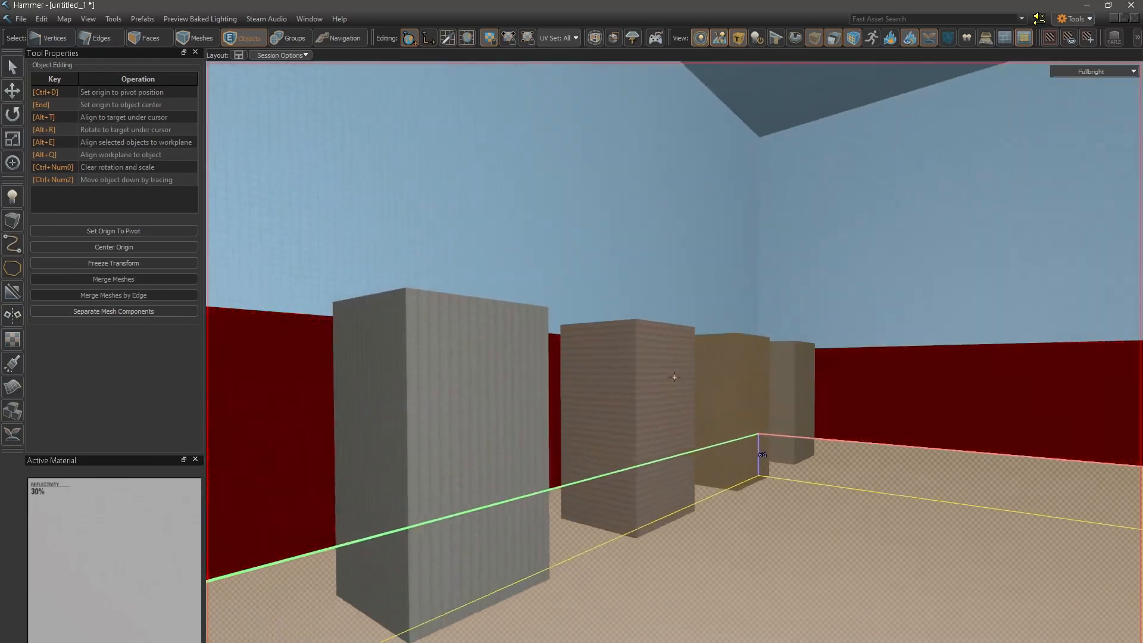
pyautogui.press('w')
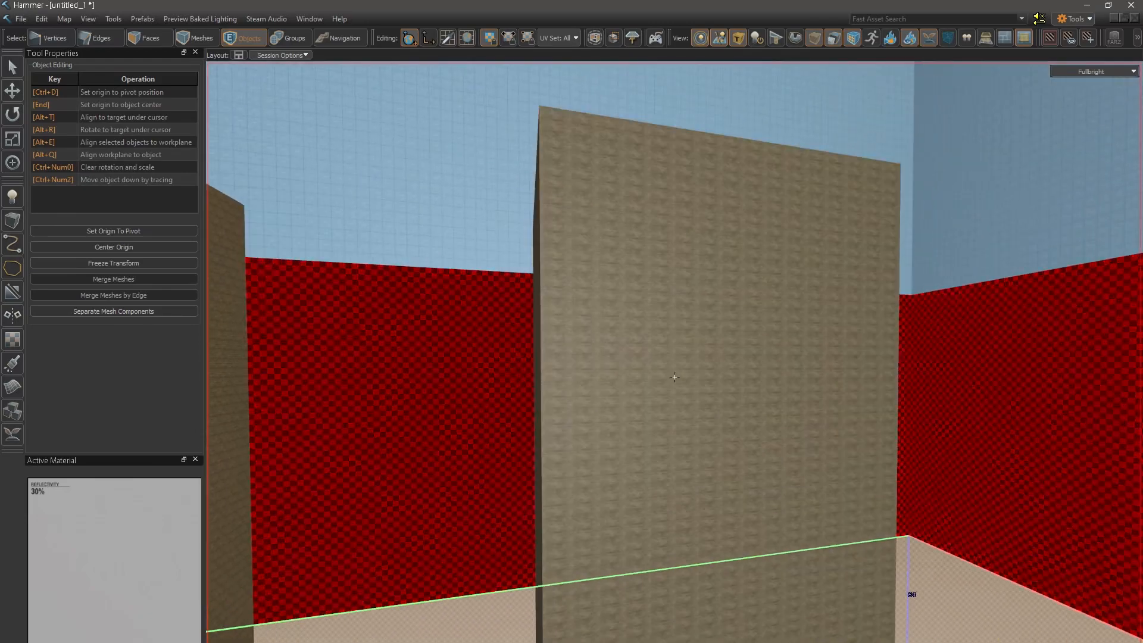
pyautogui.press('w')
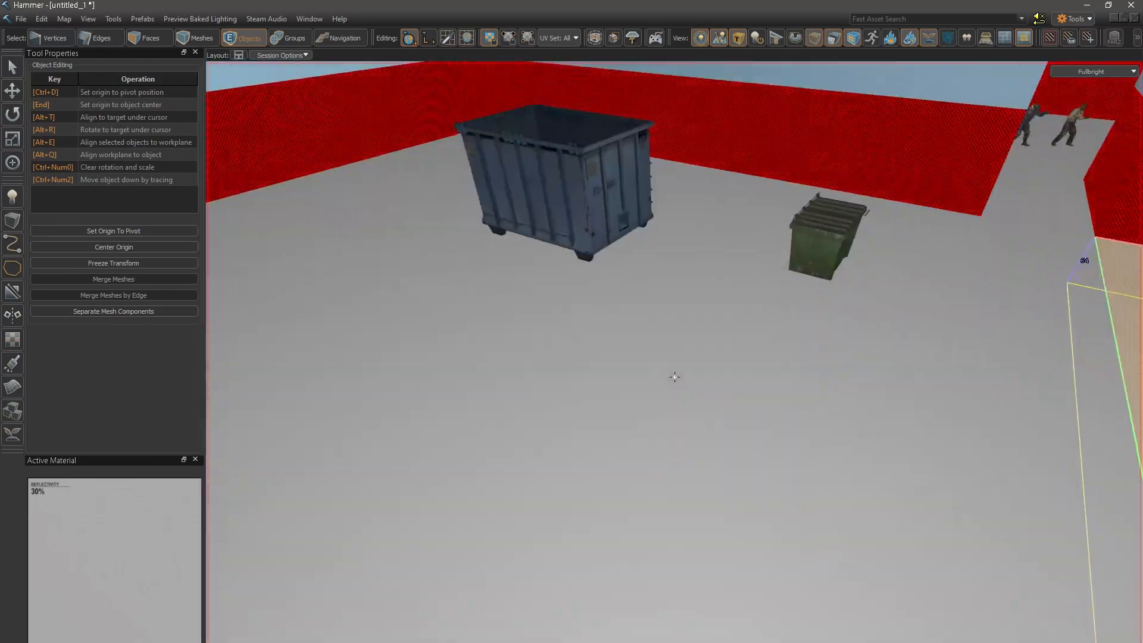
pyautogui.press('w')
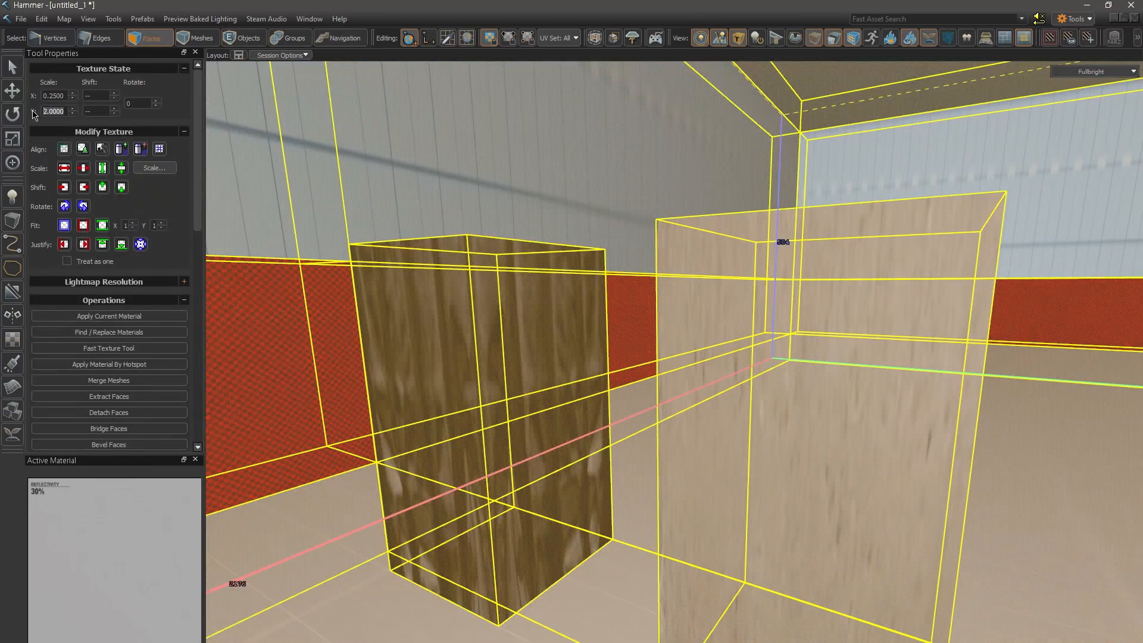
# - Set the Y texture scale of all selected faces to 0.25, clear the selection and inspect the walls and blocks
pyautogui.write('0.25')
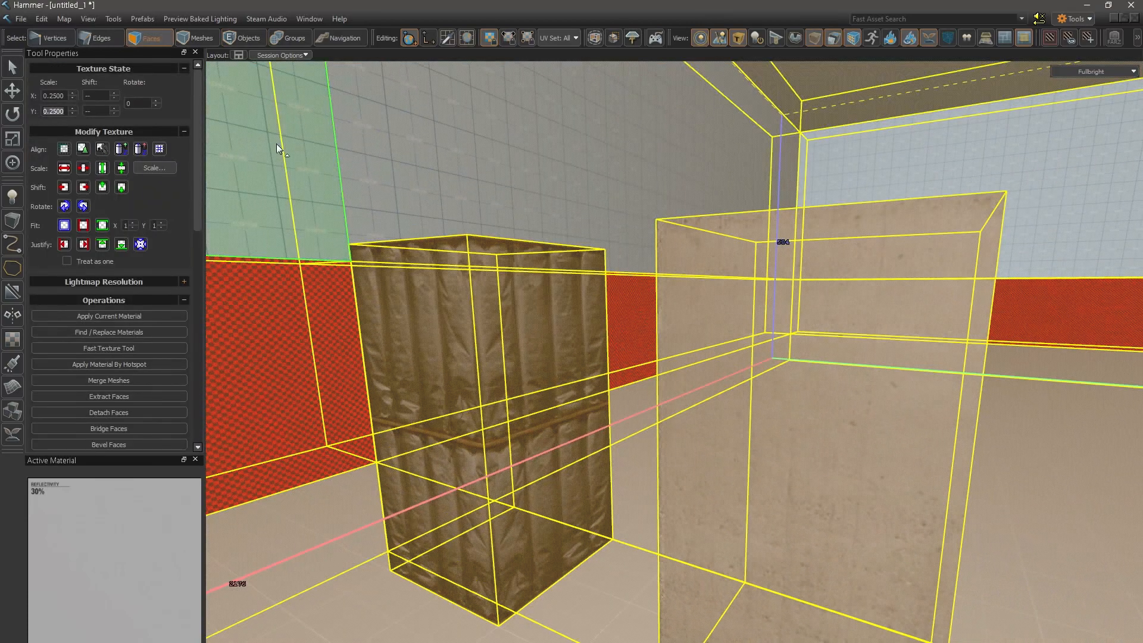
pyautogui.press('Escape')
pyautogui.press('z')
pyautogui.press('w')
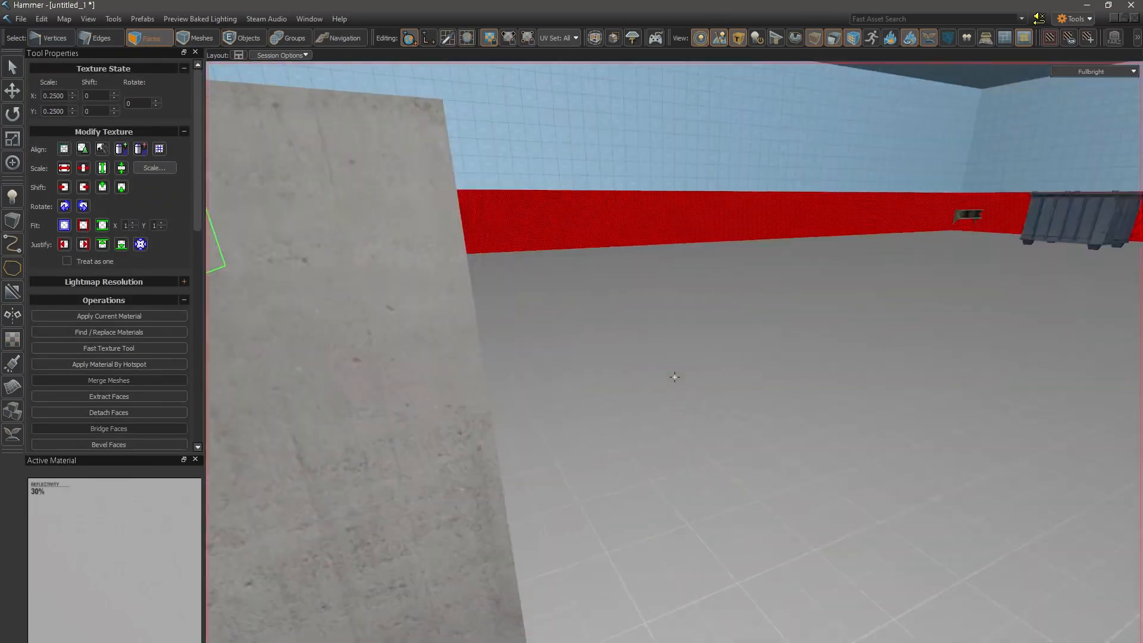
pyautogui.press('w')
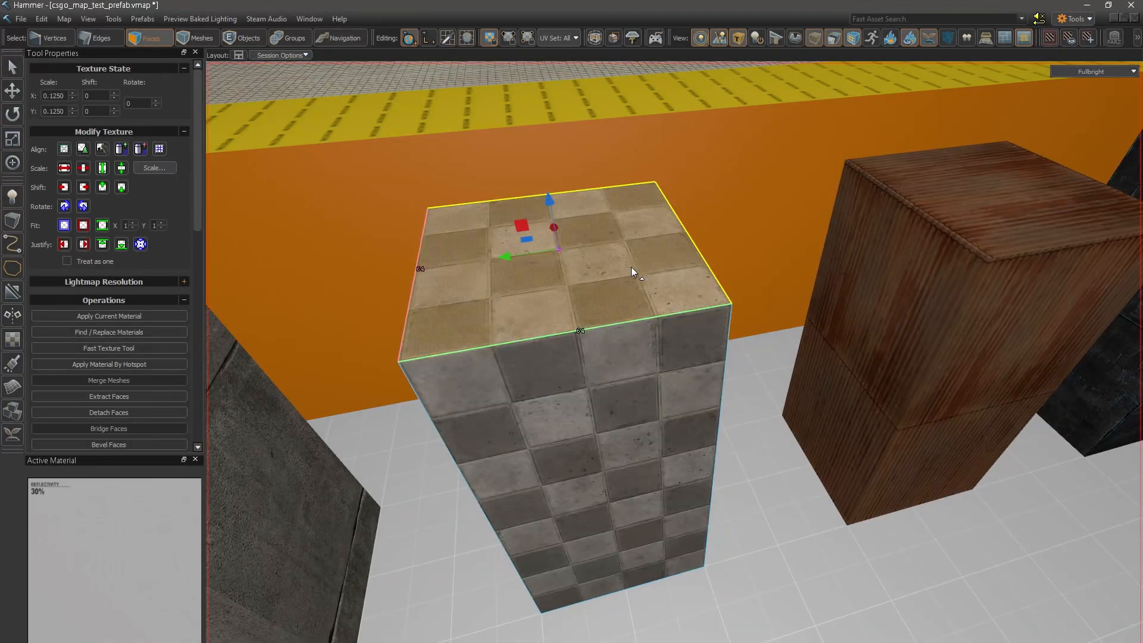
# - Compare the texture scale values of the checkered tile block's top and front faces in csgo_map_test_prefab.vmap
pyautogui.click(601, 377)
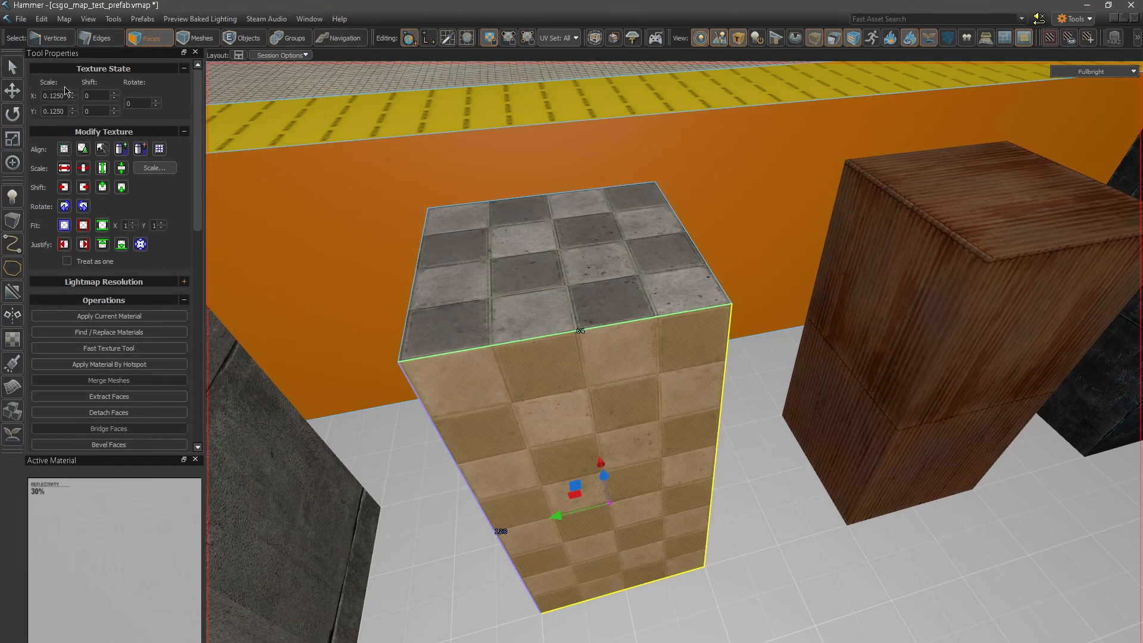
pyautogui.click(529, 259)
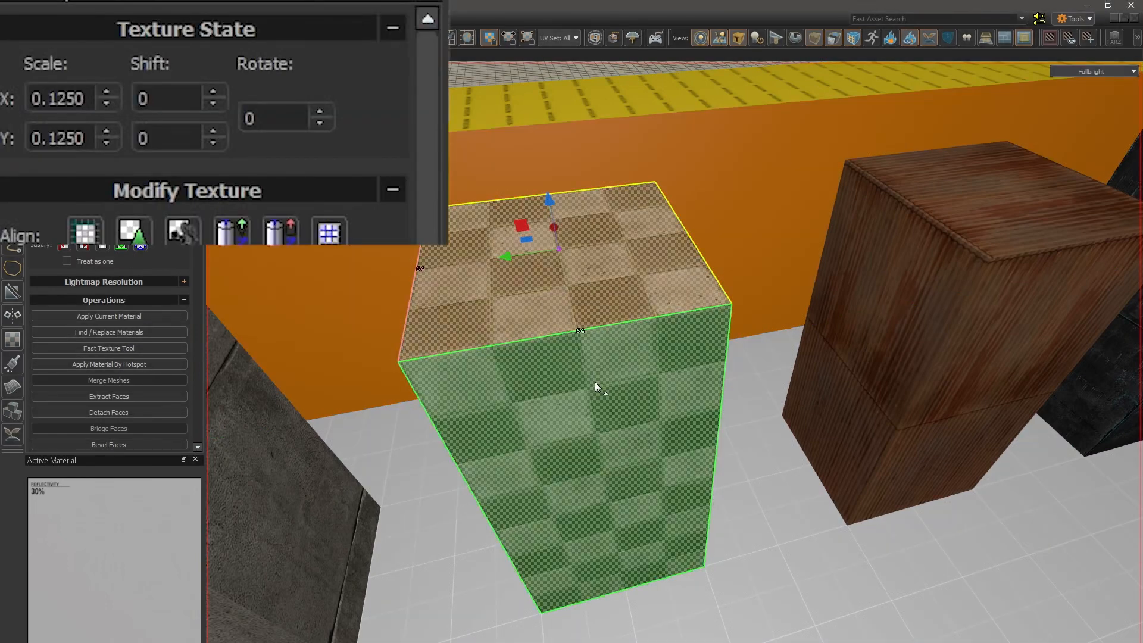
pyautogui.click(594, 380)
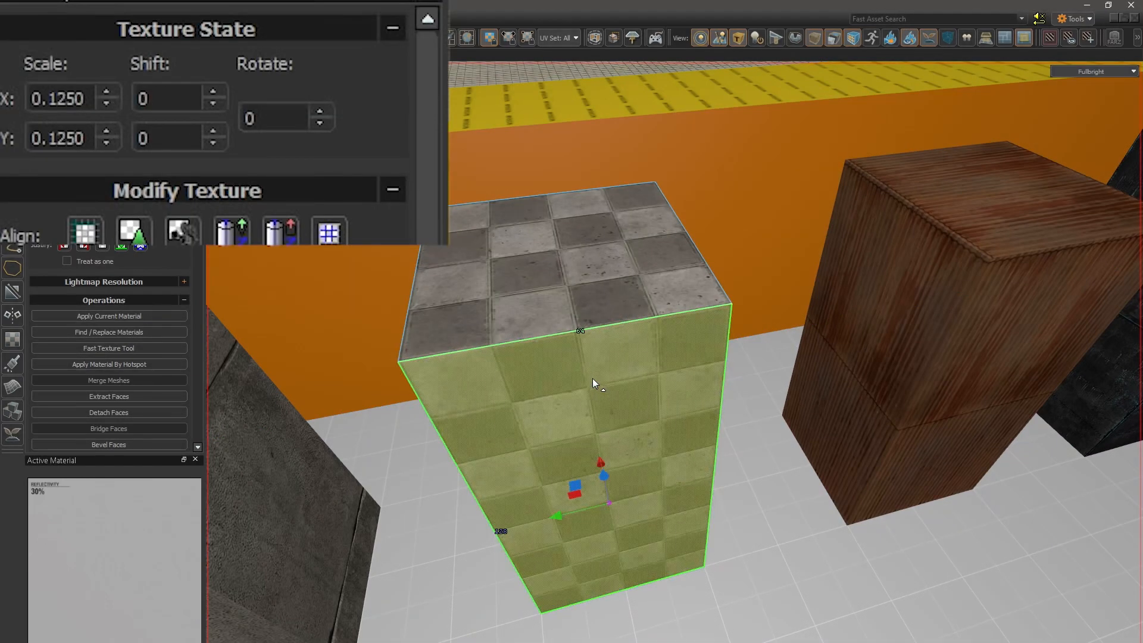
pyautogui.moveTo(672, 420); pyautogui.dragTo(674, 376, button='right')
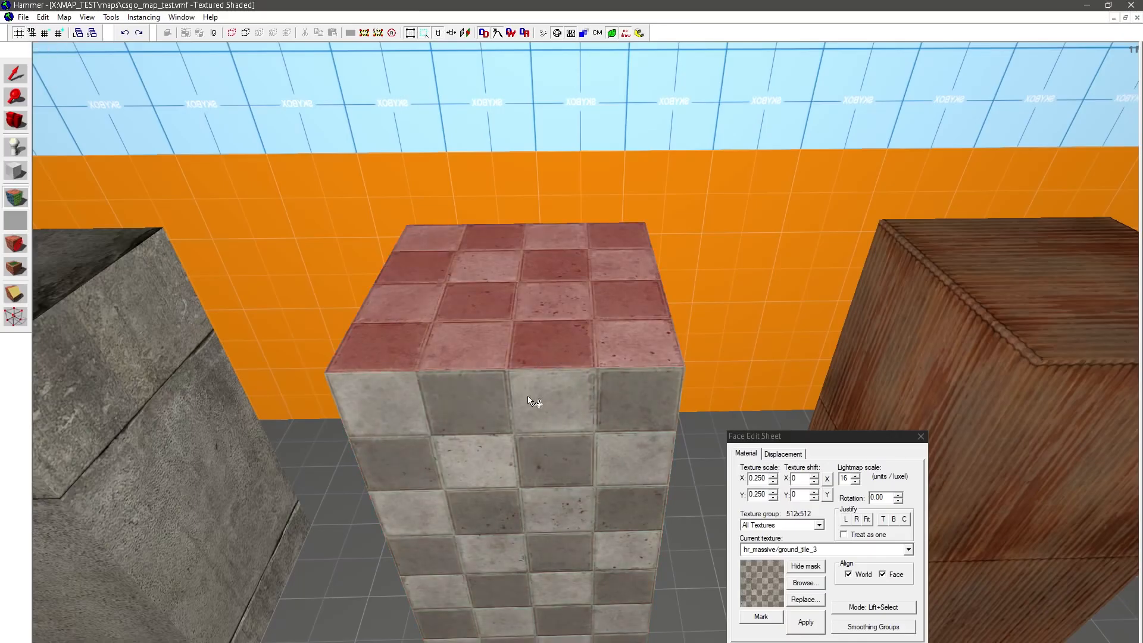
# - Check the texture scale of the same tile block's faces in the original csgo_map_test.vmf in Source 1 Hammer
pyautogui.click(527, 395)
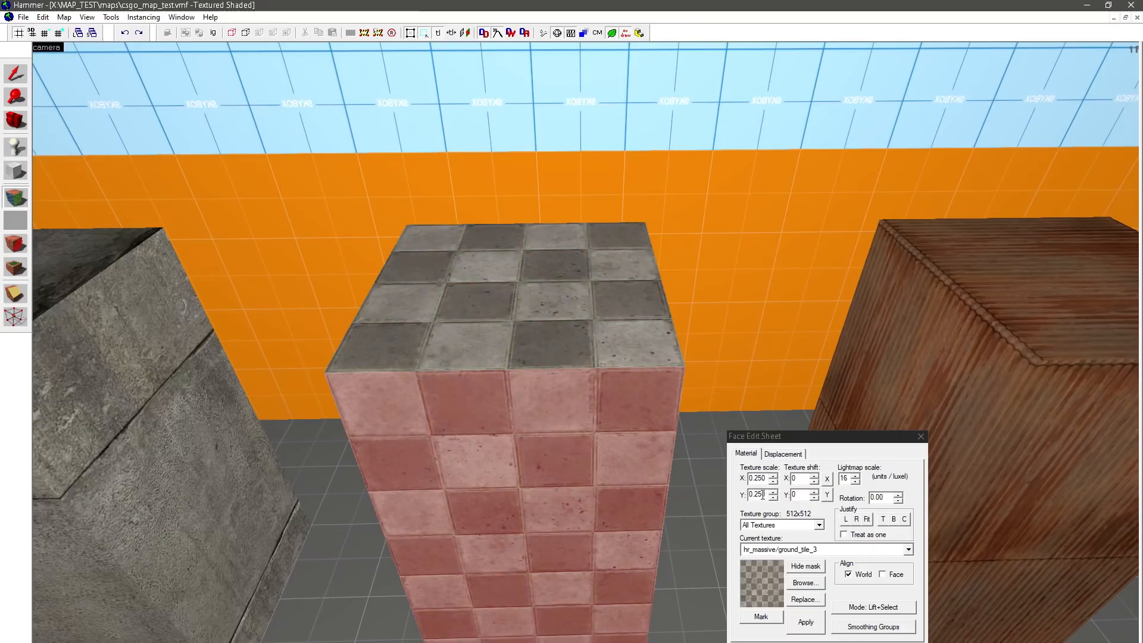
pyautogui.click(499, 359)
pyautogui.click(431, 406)
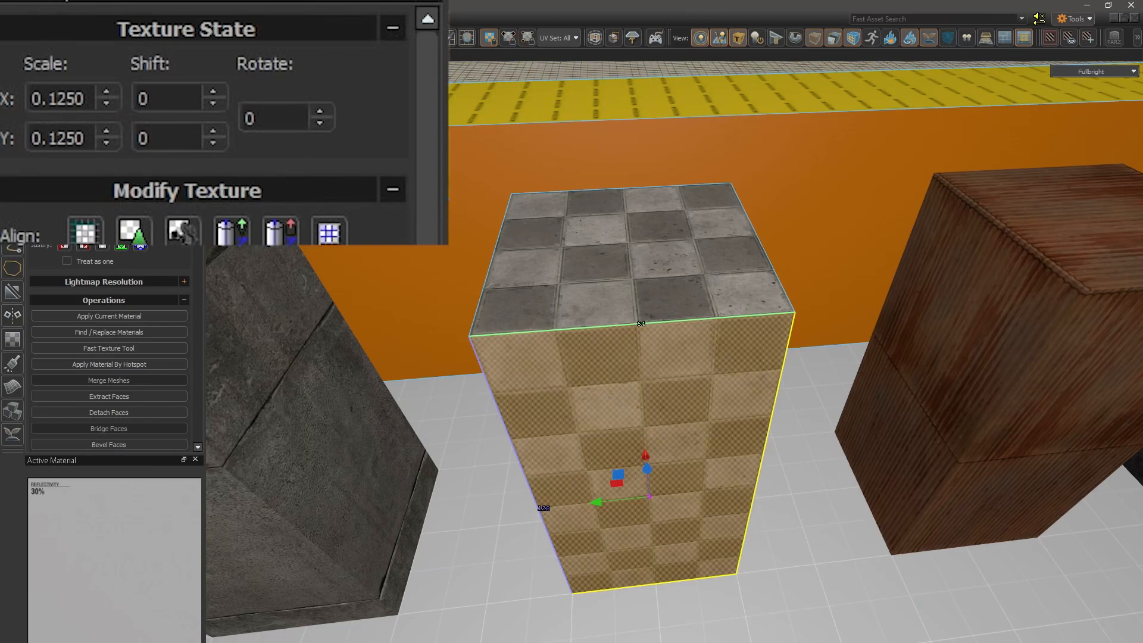
# - Try an X and Y texture scale of 0.25 on the tile block's front face, then set both to 0.125
pyautogui.click(49, 98)
pyautogui.press('BackSpace')
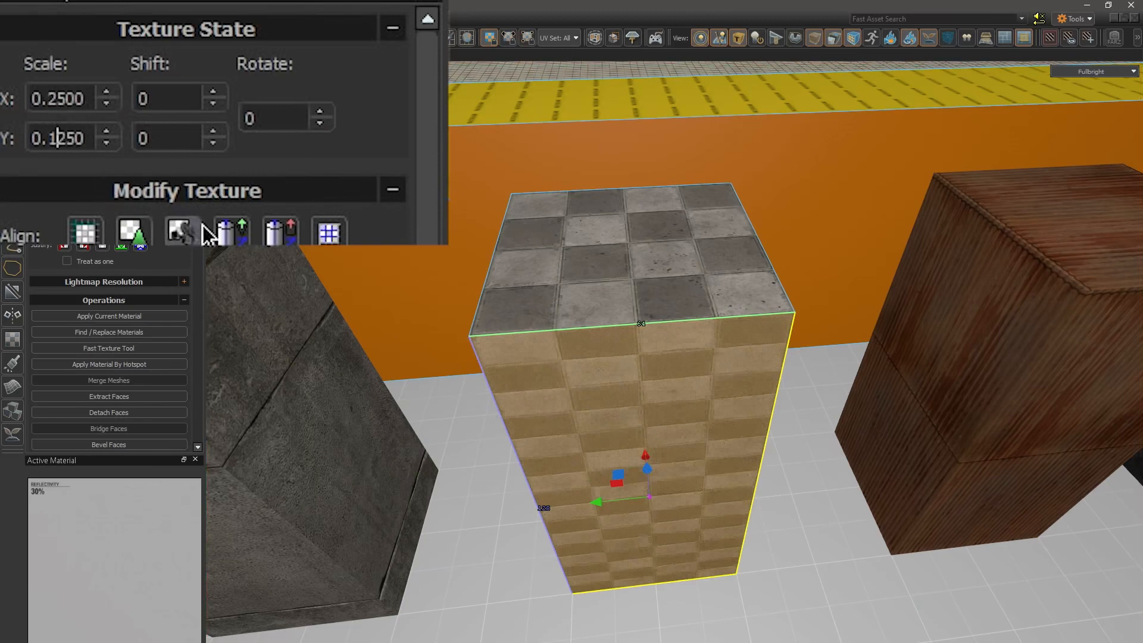
pyautogui.press('BackSpace')
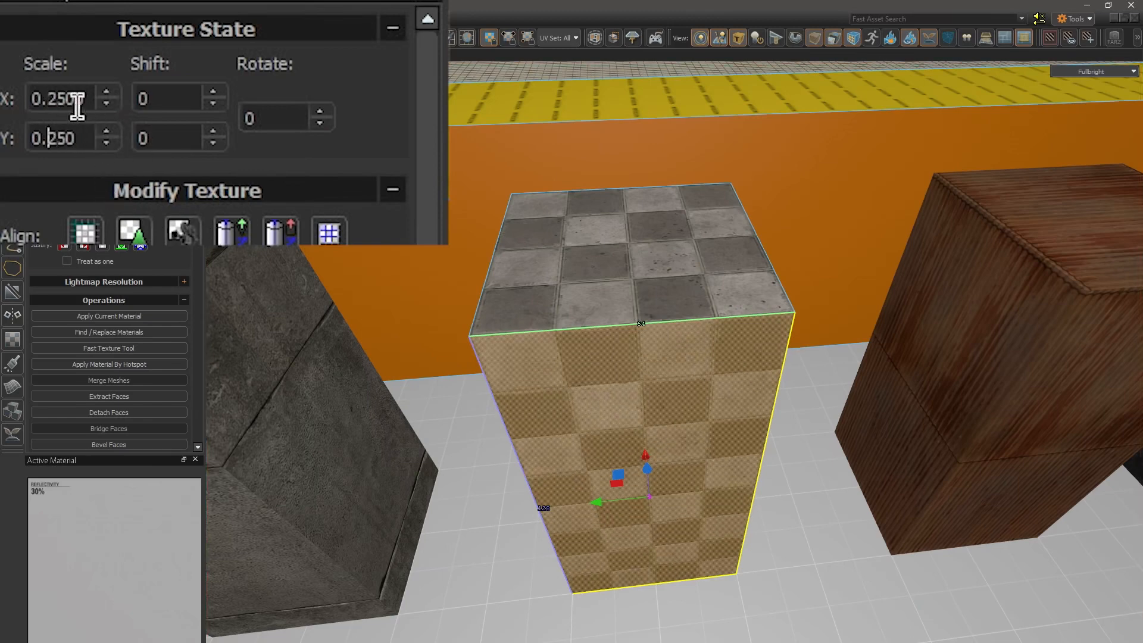
pyautogui.write('1')
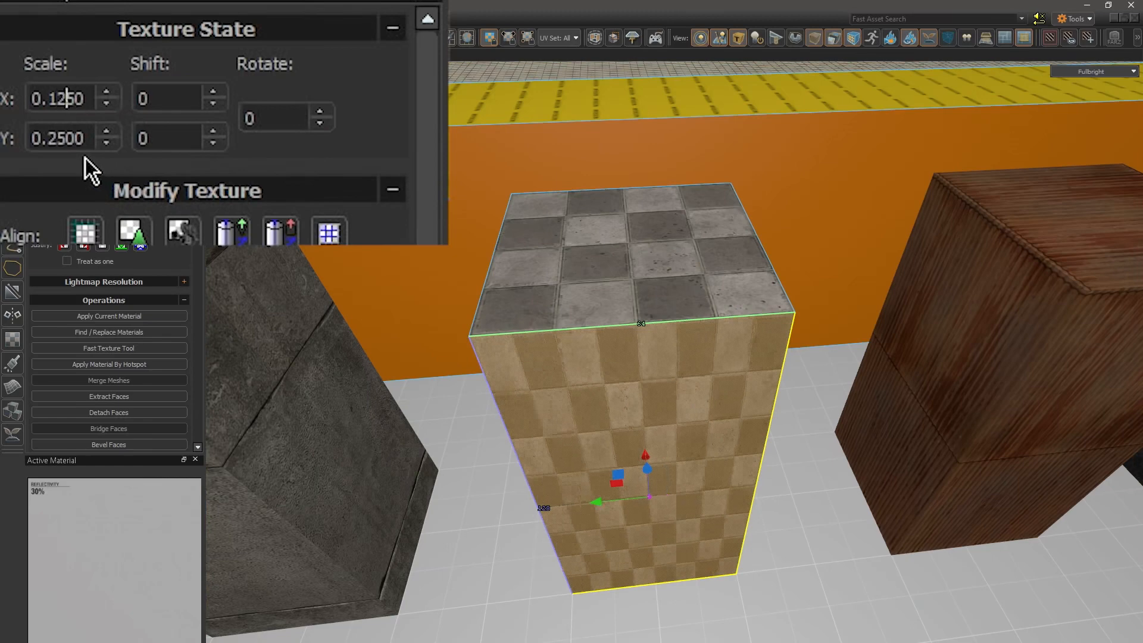
pyautogui.write('1')
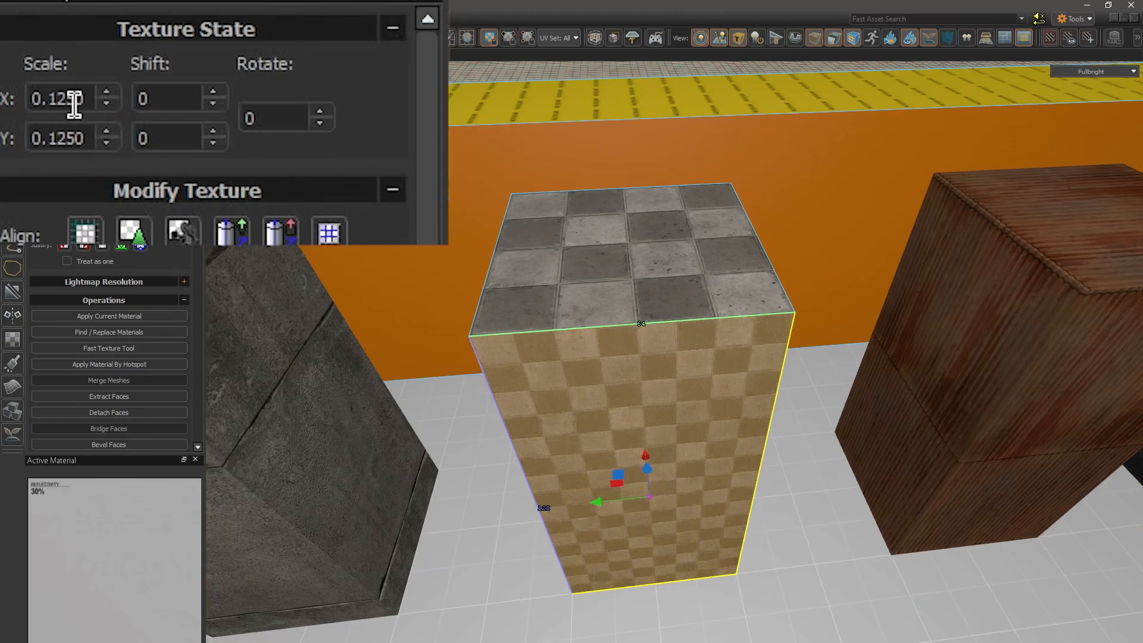
# - Alternately select the tile block's top and front faces to compare their texture scale values with the visible tile sizes
pyautogui.click(581, 280)
pyautogui.click(586, 343)
pyautogui.click(583, 294)
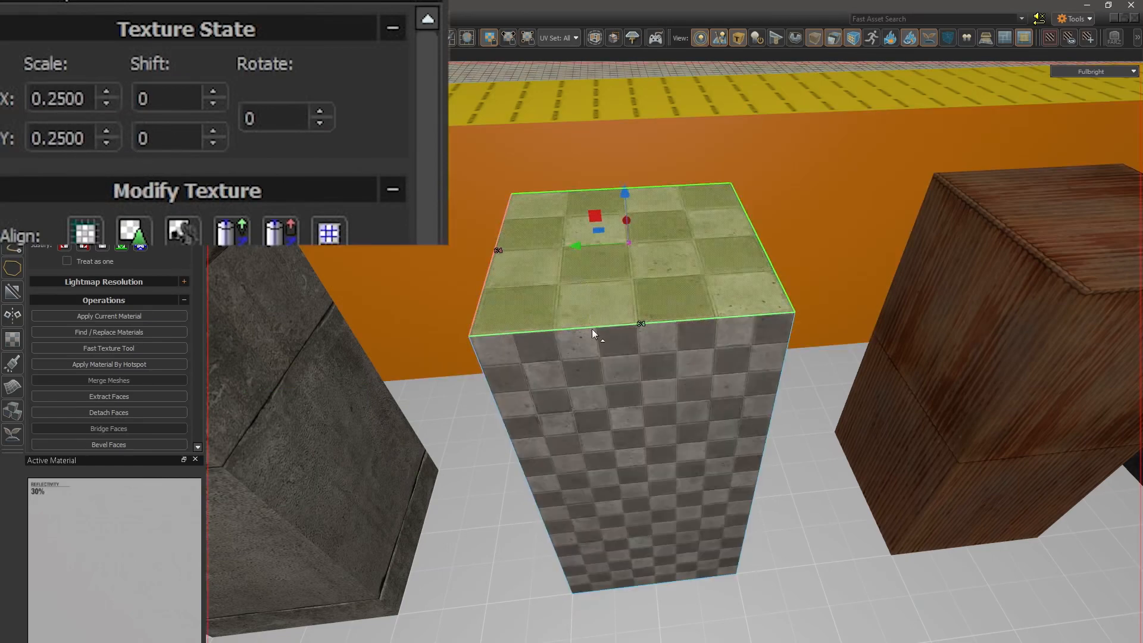
pyautogui.click(613, 358)
pyautogui.click(693, 291)
pyautogui.click(689, 375)
pyautogui.click(717, 292)
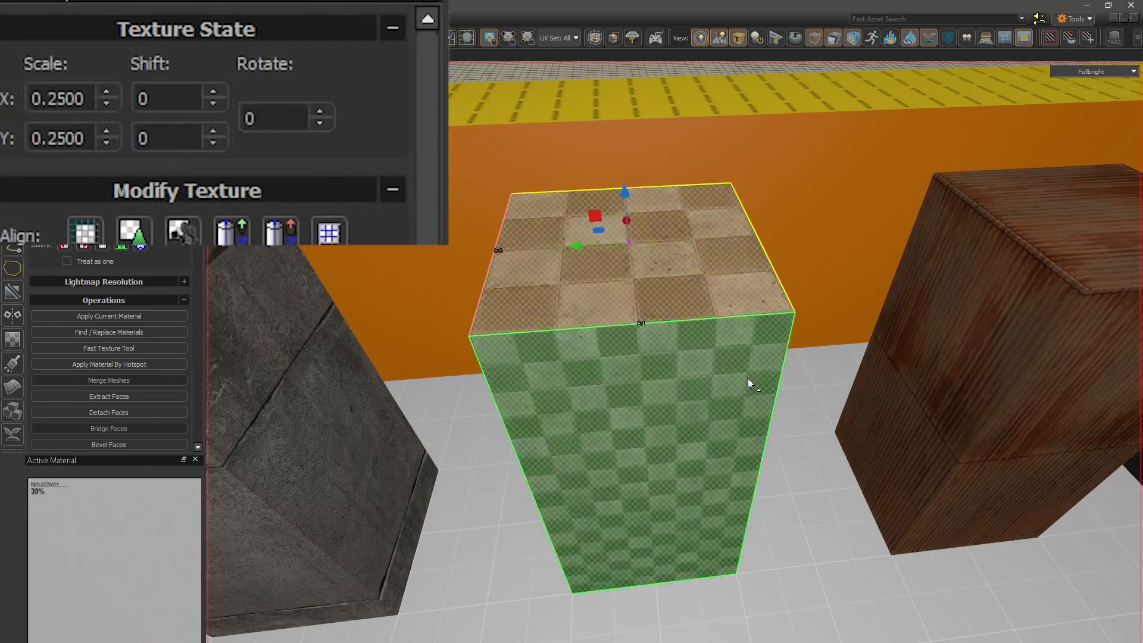
pyautogui.click(748, 380)
pyautogui.click(709, 297)
pyautogui.click(713, 392)
pyautogui.click(673, 294)
pyautogui.click(698, 393)
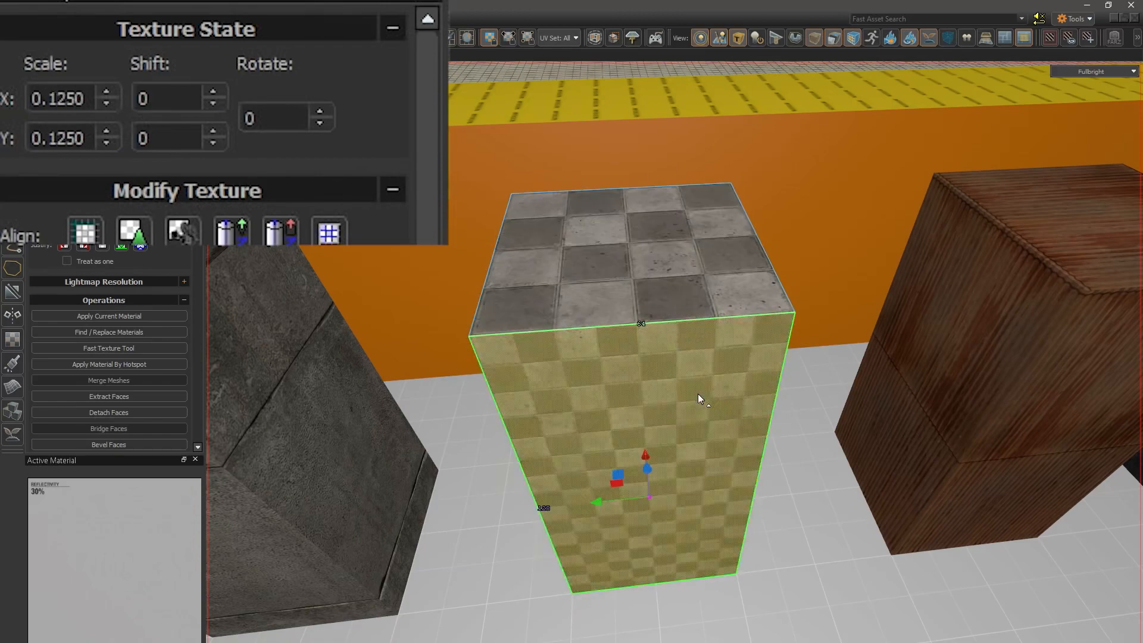
pyautogui.click(685, 286)
pyautogui.click(1008, 342)
pyautogui.click(742, 352)
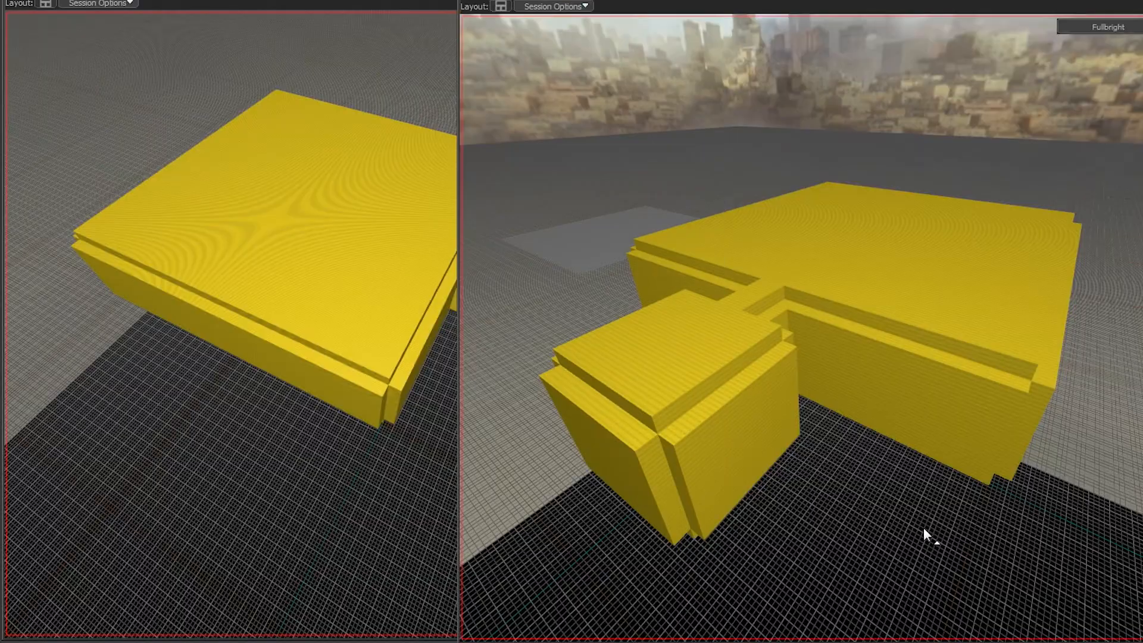
# - Examine the outside and inside of both side-by-side maps to compare how their sky walls and ceilings are displayed
pyautogui.click(313, 491)
pyautogui.press('z')
pyautogui.press('w')
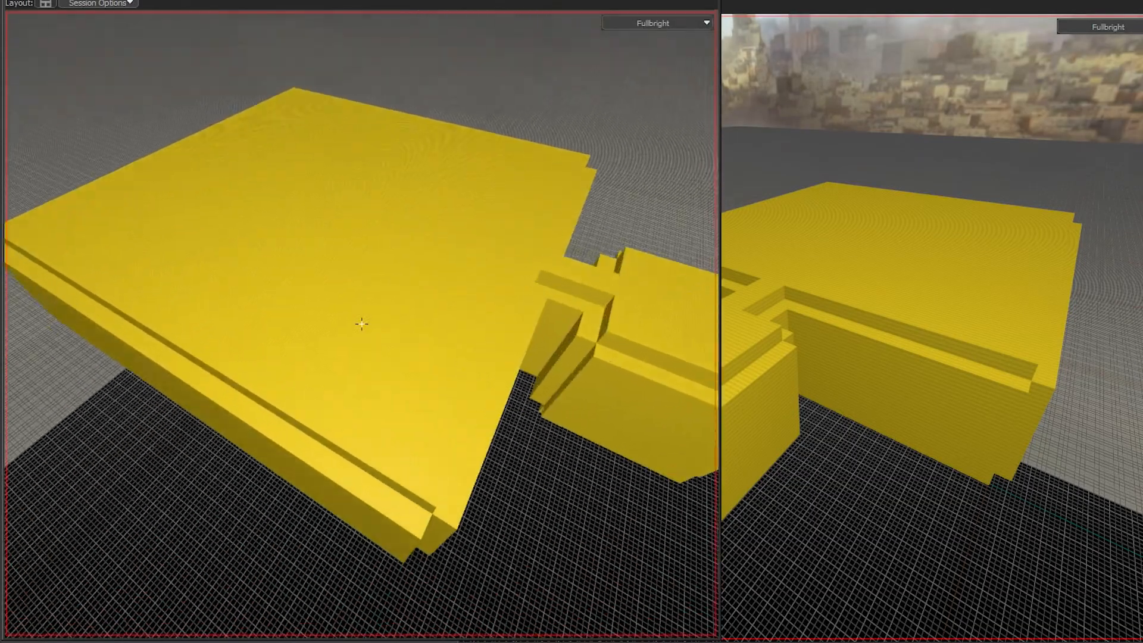
pyautogui.press('w')
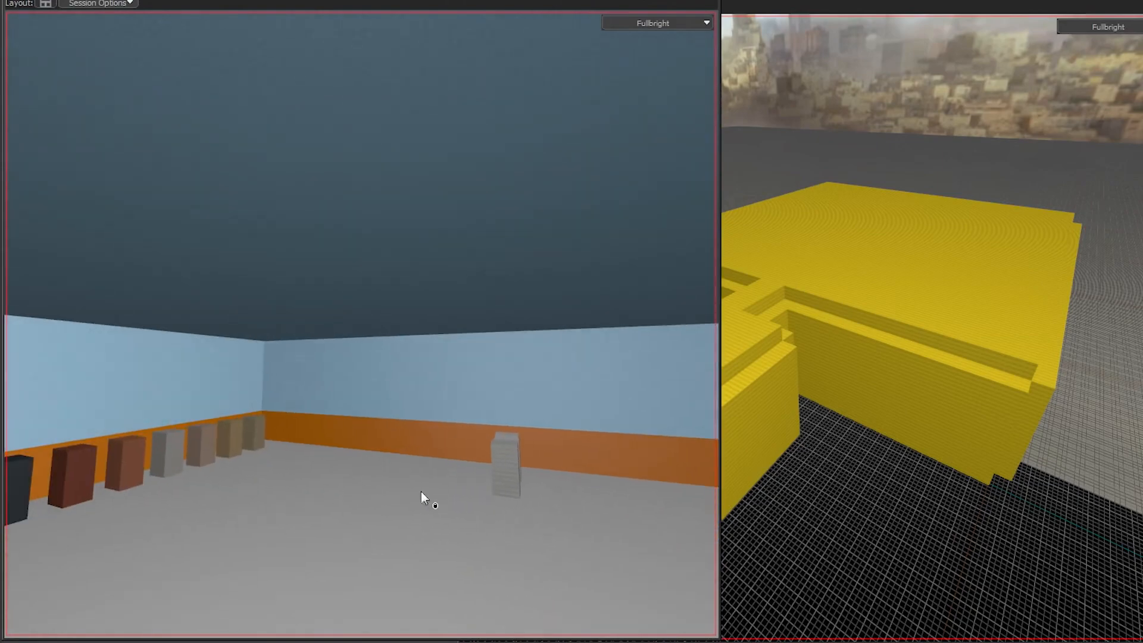
pyautogui.moveTo(791, 470); pyautogui.dragTo(816, 327, button='right')
pyautogui.press('w')
pyautogui.press('w')
pyautogui.press('d')
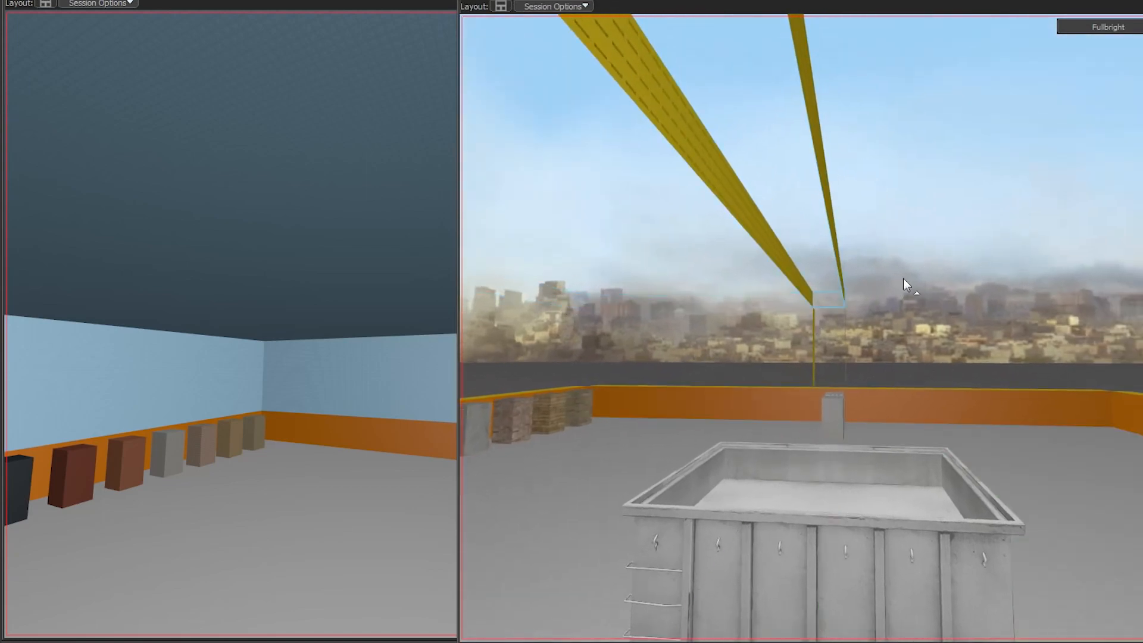
# - Check the yellow nodraw strip above the dumpster by selecting it, clear the selection and look around the sky
pyautogui.click(759, 222)
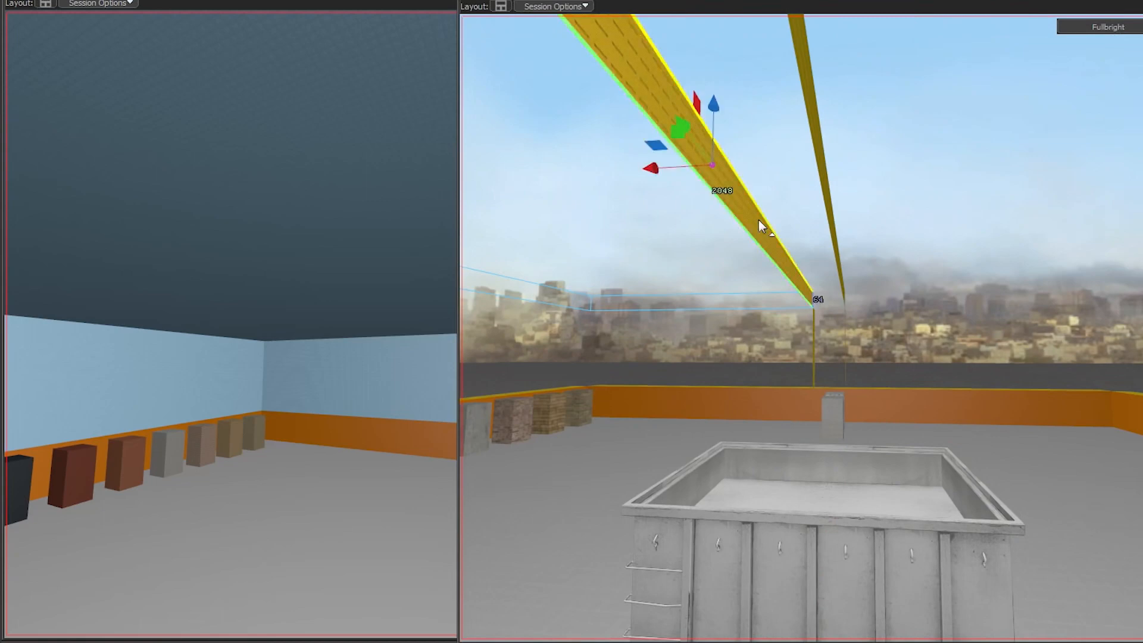
pyautogui.click(752, 319)
pyautogui.click(872, 257)
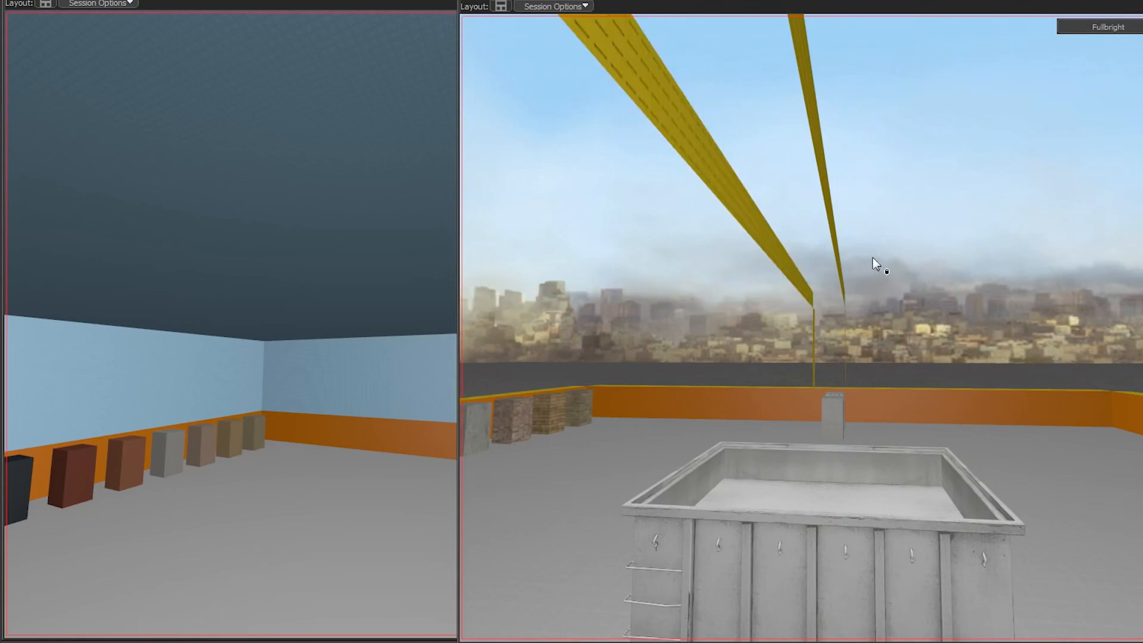
pyautogui.moveTo(823, 257); pyautogui.dragTo(850, 321, button='right')
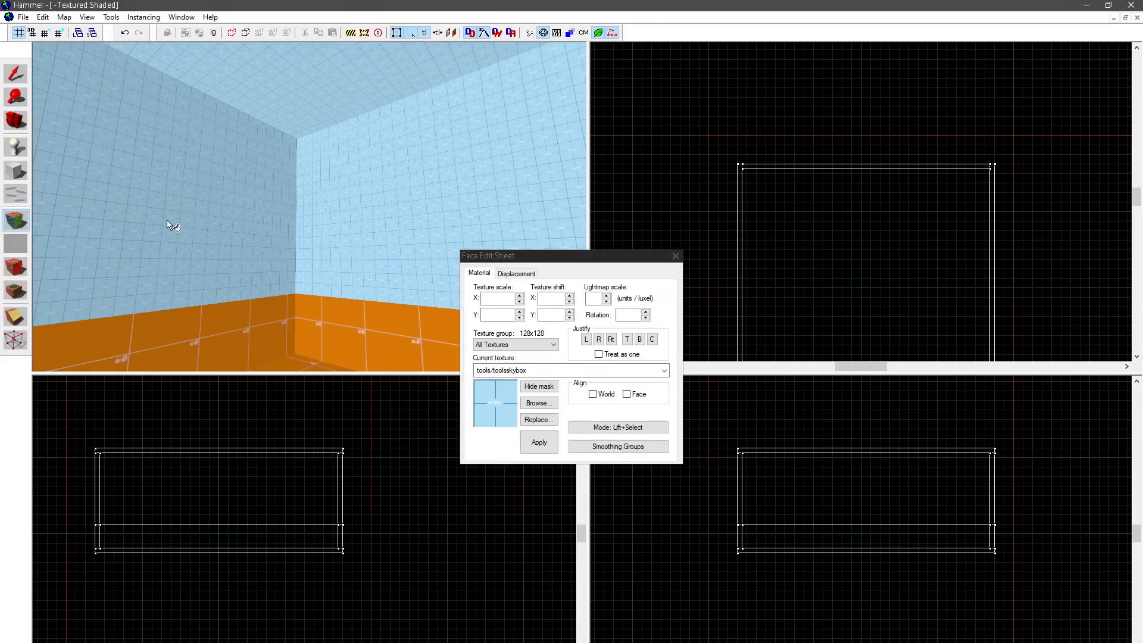
# - Replace every tools/toolsskybox texture in the map with dev/dev_bumptest, then close the face editing sheet
pyautogui.click(237, 215)
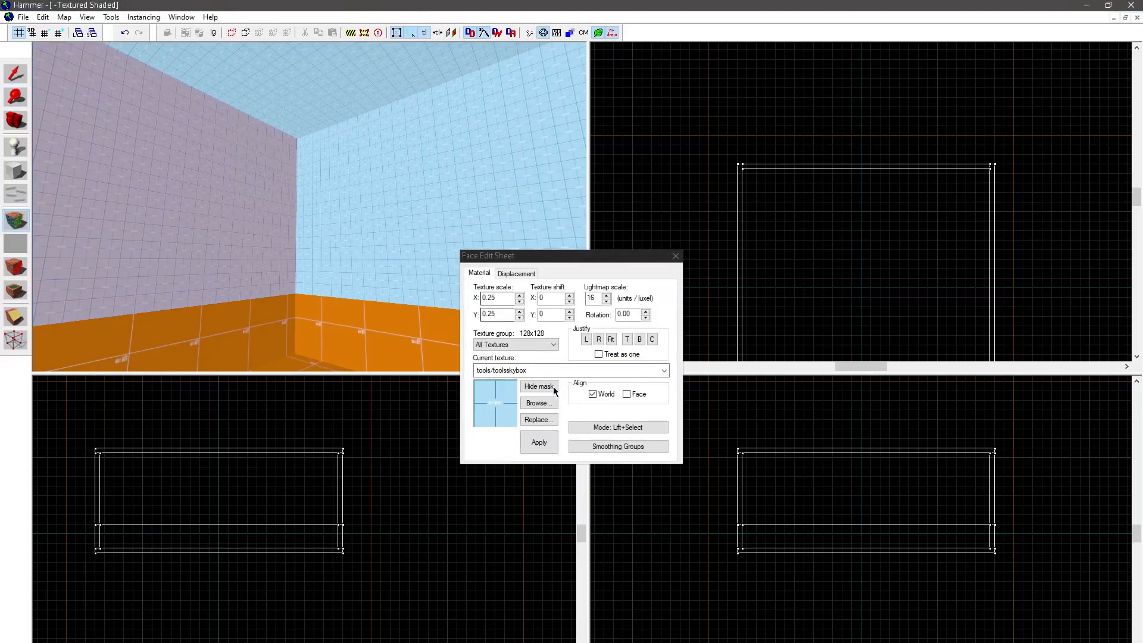
pyautogui.click(539, 419)
pyautogui.click(627, 307)
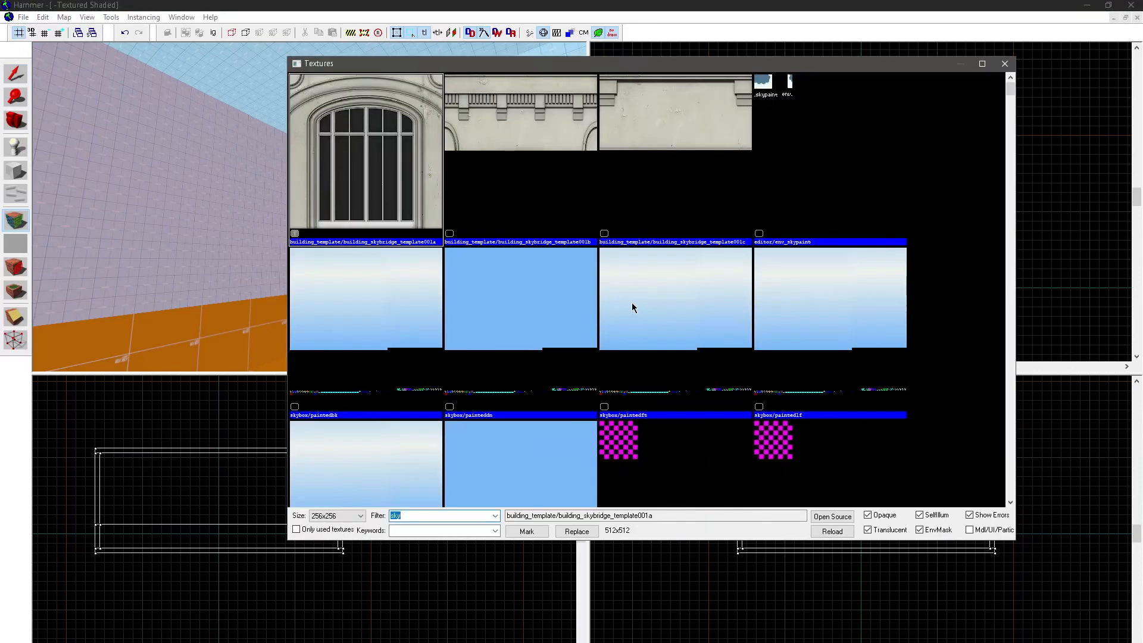
pyautogui.write('dev')
pyautogui.click(593, 347)
pyautogui.doubleClick(814, 322)
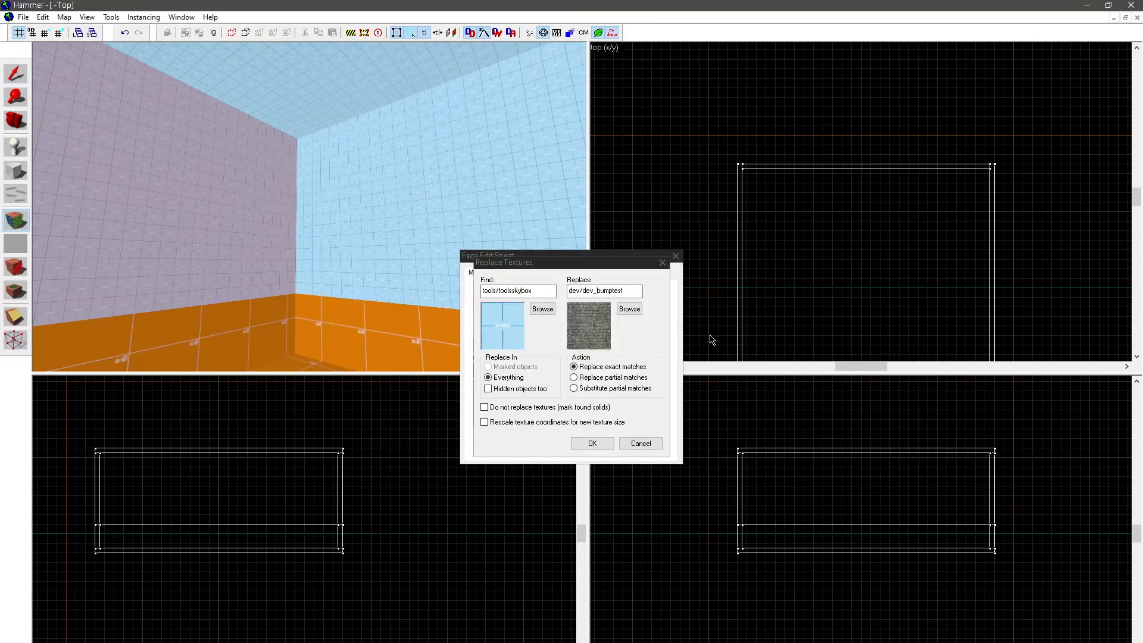
pyautogui.click(593, 443)
pyautogui.click(597, 399)
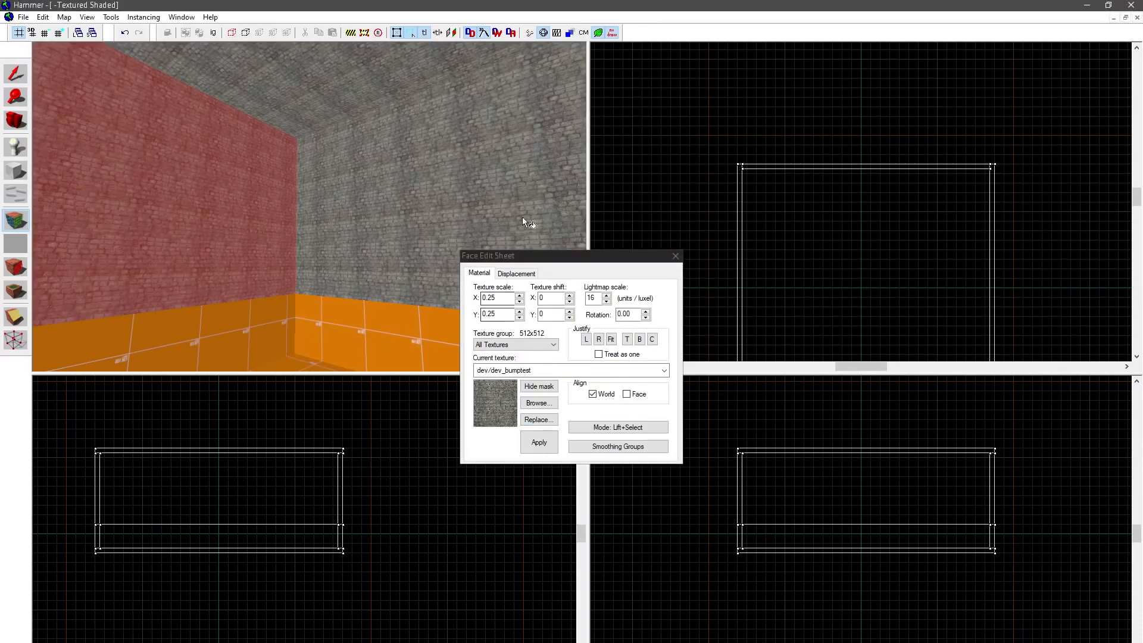
pyautogui.click(675, 256)
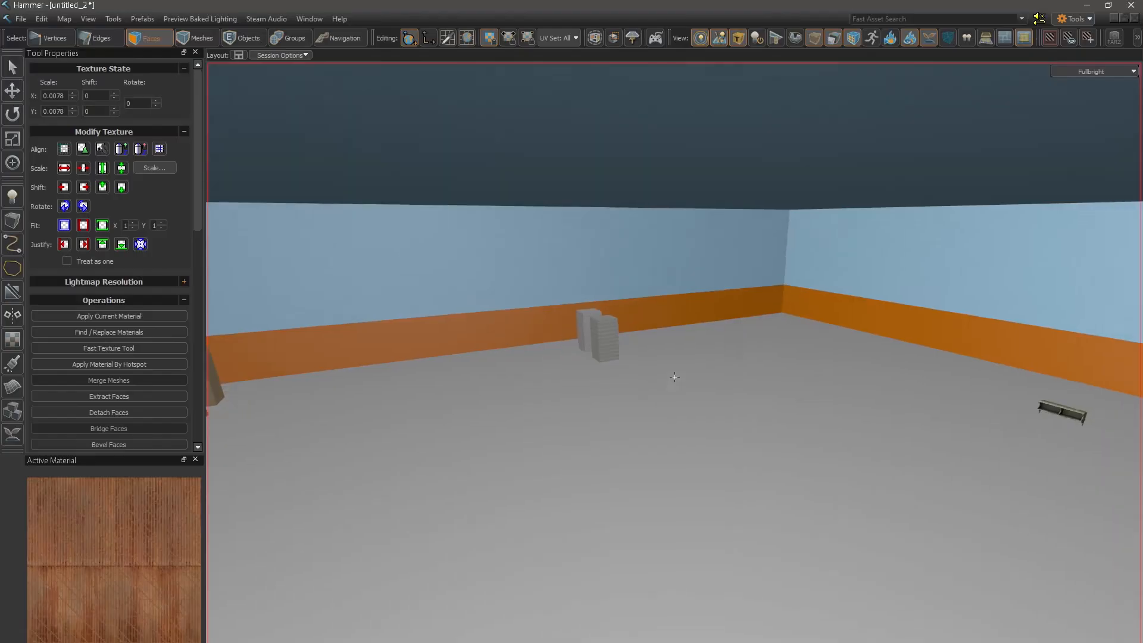
# - Select all inward-facing floor, wall and ceiling faces of the rooms and passage, invert the selection and delete the outer faces
pyautogui.click(854, 363)
pyautogui.moveTo(547, 328)
pyautogui.keyDown('shift'); pyautogui.mouseDown()
pyautogui.moveTo(641, 287)
pyautogui.moveTo(549, 180)
pyautogui.moveTo(835, 210)
pyautogui.moveTo(919, 312)
pyautogui.mouseUp(); pyautogui.keyUp('shift')
pyautogui.moveTo(919, 312); pyautogui.dragTo(838, 362, button='right')
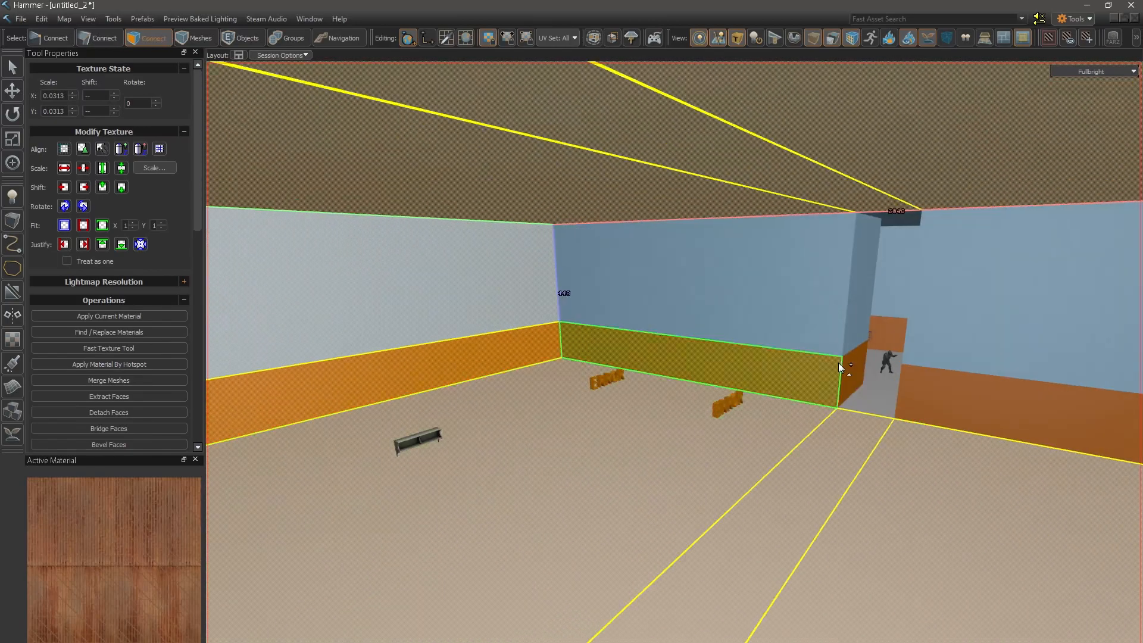
pyautogui.moveTo(838, 362)
pyautogui.keyDown('shift'); pyautogui.mouseDown()
pyautogui.moveTo(856, 322)
pyautogui.moveTo(922, 363)
pyautogui.mouseUp(); pyautogui.keyUp('shift')
pyautogui.moveTo(886, 399); pyautogui.dragTo(674, 377, button='right')
pyautogui.keyDown('shift'); pyautogui.click(876, 405); pyautogui.keyUp('shift')
pyautogui.press('d')
pyautogui.keyDown('shift'); pyautogui.moveTo(876, 405); pyautogui.dragTo(584, 413); pyautogui.keyUp('shift')
pyautogui.moveTo(650, 467); pyautogui.dragTo(650, 468, button='right')
pyautogui.press('a')
pyautogui.keyDown('shift'); pyautogui.moveTo(651, 468); pyautogui.dragTo(675, 333); pyautogui.keyUp('shift')
pyautogui.moveTo(675, 357); pyautogui.dragTo(674, 377, button='right')
pyautogui.press('w')
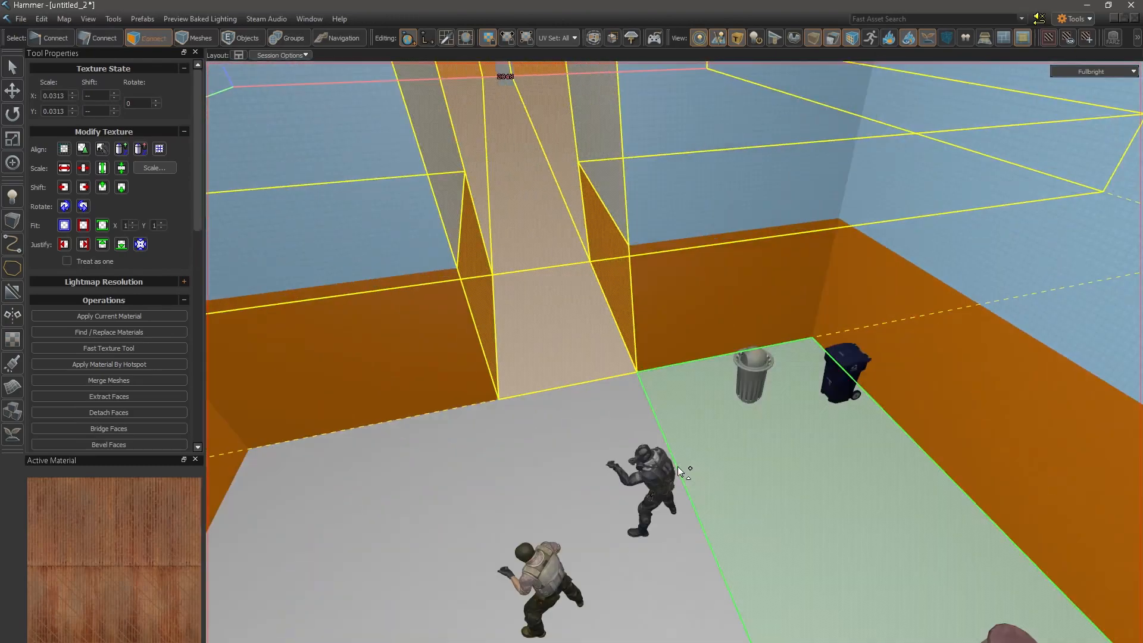
pyautogui.moveTo(678, 467)
pyautogui.keyDown('shift'); pyautogui.mouseDown()
pyautogui.moveTo(712, 334)
pyautogui.moveTo(460, 366)
pyautogui.moveTo(463, 405)
pyautogui.mouseUp(); pyautogui.keyUp('shift')
pyautogui.moveTo(463, 404); pyautogui.dragTo(674, 377, button='right')
pyautogui.moveTo(674, 381)
pyautogui.keyDown('shift'); pyautogui.mouseDown()
pyautogui.moveTo(421, 309)
pyautogui.moveTo(414, 372)
pyautogui.mouseUp(); pyautogui.keyUp('shift')
pyautogui.moveTo(414, 372); pyautogui.dragTo(674, 376, button='right')
pyautogui.keyDown('shift'); pyautogui.moveTo(676, 426); pyautogui.dragTo(571, 357); pyautogui.keyUp('shift')
pyautogui.moveTo(572, 357); pyautogui.dragTo(674, 376, button='right')
pyautogui.keyDown('shift'); pyautogui.moveTo(553, 329); pyautogui.dragTo(768, 279); pyautogui.keyUp('shift')
pyautogui.moveTo(768, 280); pyautogui.dragTo(674, 377, button='right')
pyautogui.keyDown('shift'); pyautogui.click(492, 314); pyautogui.keyUp('shift')
pyautogui.hotkey('ctrl', 'i')
pyautogui.press('Delete')
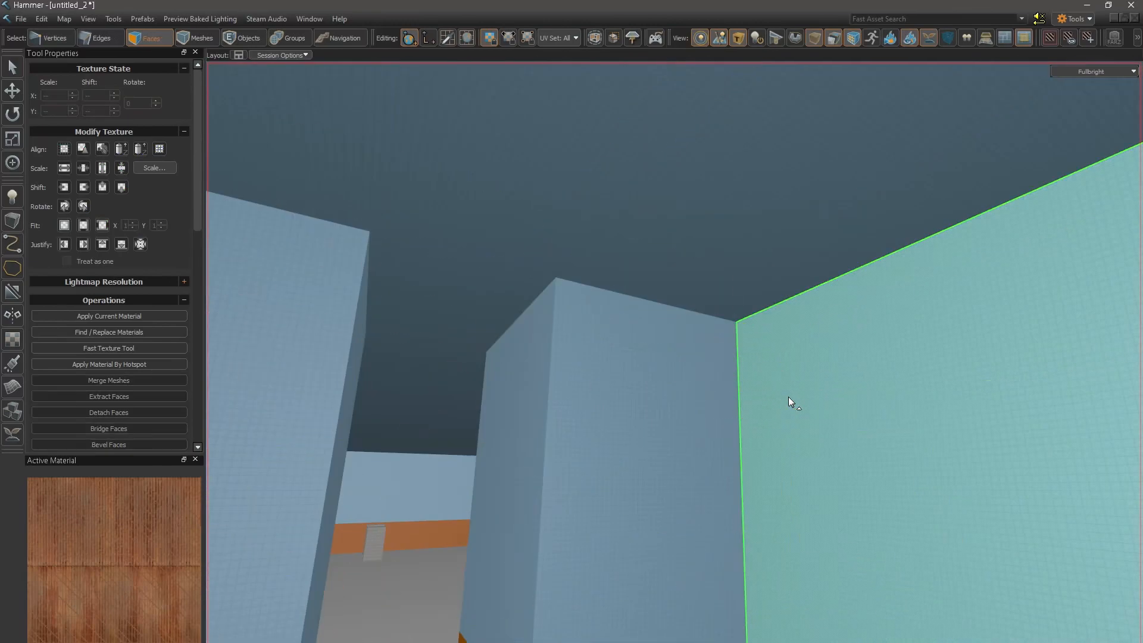
# - Select the bottom faces of all the textured blocks along the wall from below the map and delete them
pyautogui.moveTo(790, 398); pyautogui.dragTo(674, 377, button='right')
pyautogui.press('s')
pyautogui.click(661, 285)
pyautogui.keyDown('shift'); pyautogui.click(642, 202); pyautogui.keyUp('shift')
pyautogui.keyDown('shift'); pyautogui.click(957, 459); pyautogui.keyUp('shift')
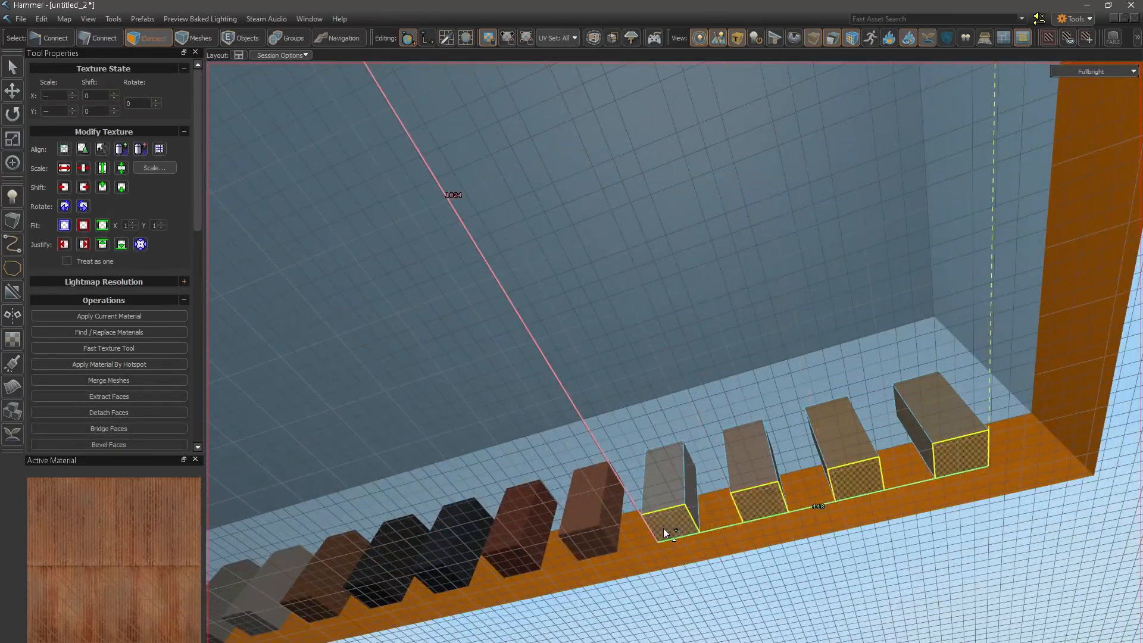
pyautogui.keyDown('shift'); pyautogui.click(449, 578); pyautogui.keyUp('shift')
pyautogui.moveTo(449, 577); pyautogui.dragTo(674, 377, button='right')
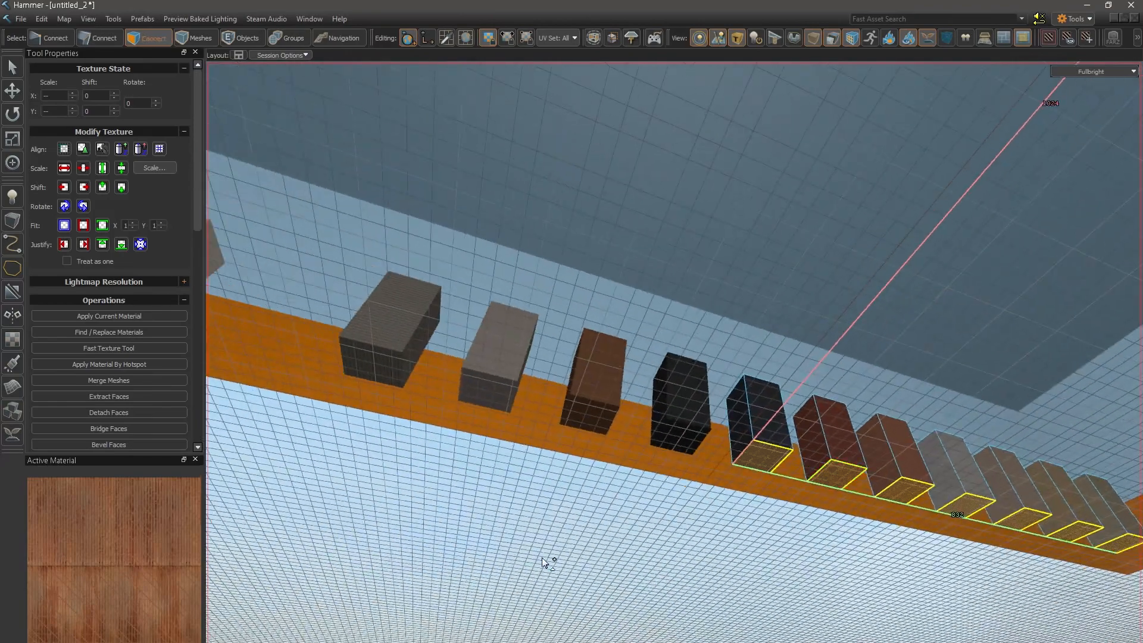
pyautogui.keyDown('shift'); pyautogui.click(600, 431); pyautogui.keyUp('shift')
pyautogui.keyDown('shift'); pyautogui.click(498, 406); pyautogui.keyUp('shift')
pyautogui.keyDown('shift'); pyautogui.click(391, 378); pyautogui.keyUp('shift')
pyautogui.moveTo(433, 412); pyautogui.dragTo(455, 412, button='right')
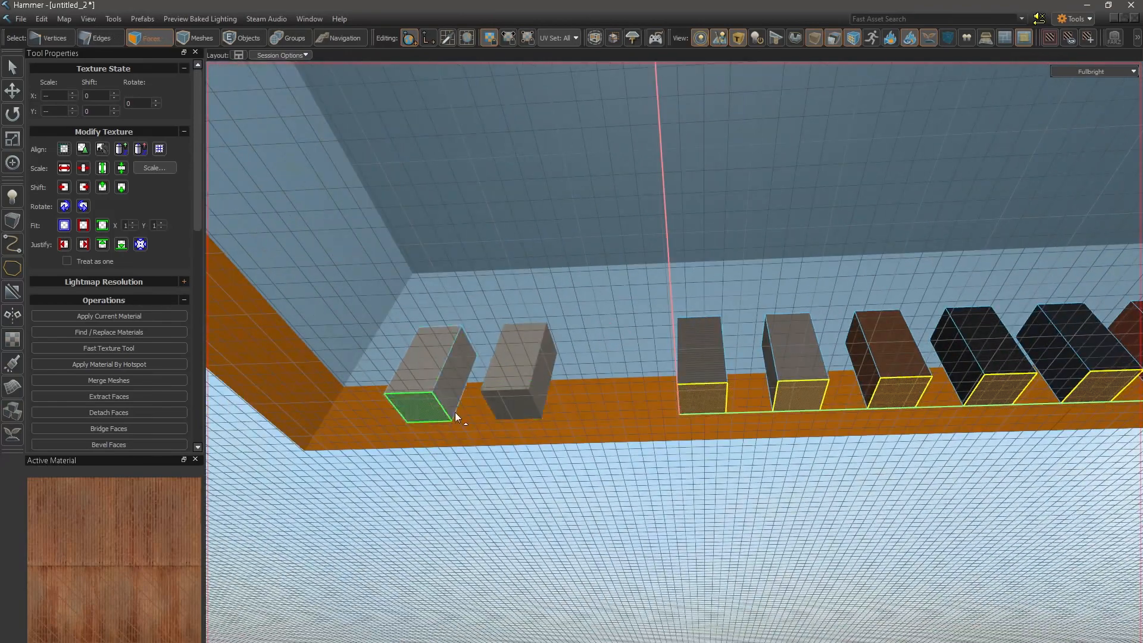
pyautogui.keyDown('shift'); pyautogui.click(503, 409); pyautogui.keyUp('shift')
pyautogui.keyDown('shift'); pyautogui.click(424, 414); pyautogui.keyUp('shift')
pyautogui.press('Delete')
pyautogui.moveTo(537, 540); pyautogui.dragTo(674, 377, button='right')
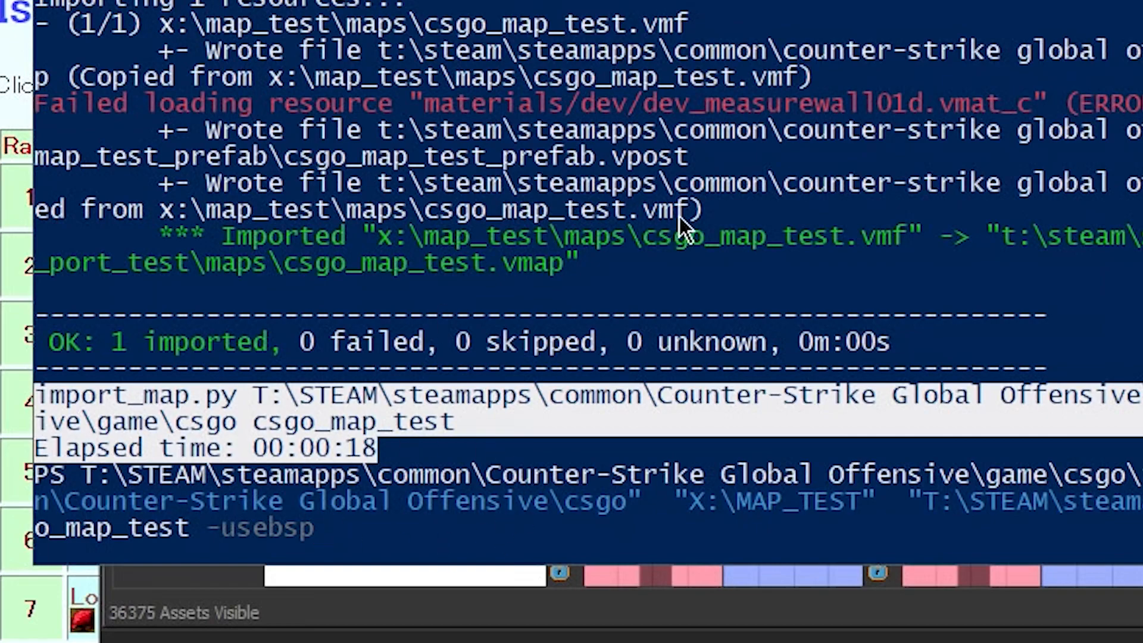
# - Switch to PowerShell and run the csgo_map_test import with the -usebsp option, accepting the overwrite warning
pyautogui.press('Return')
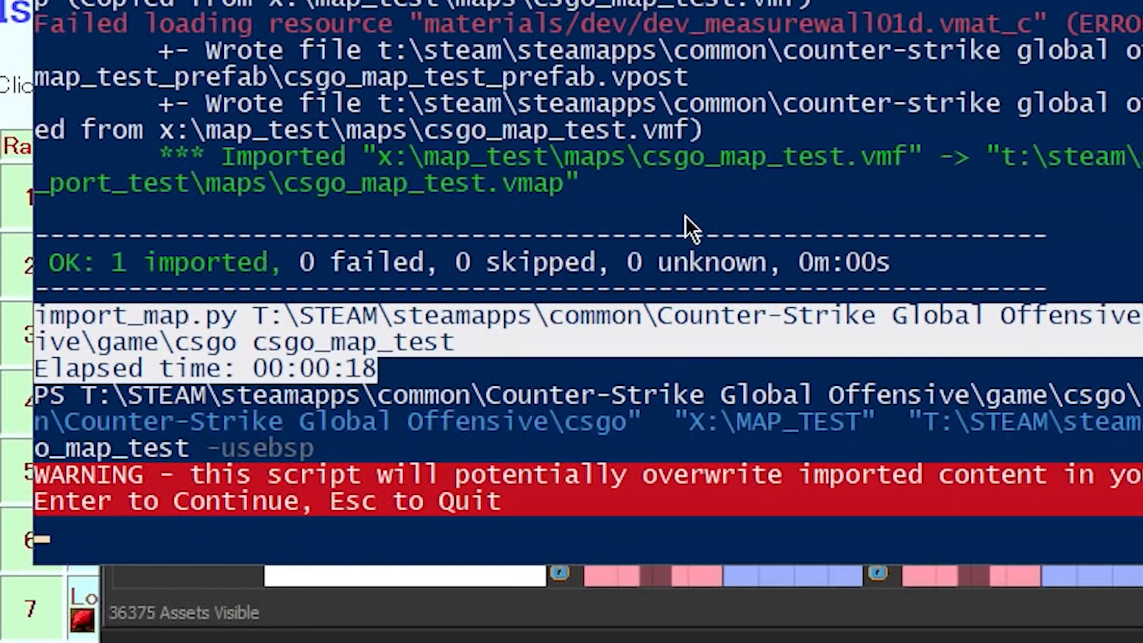
pyautogui.press('Return')
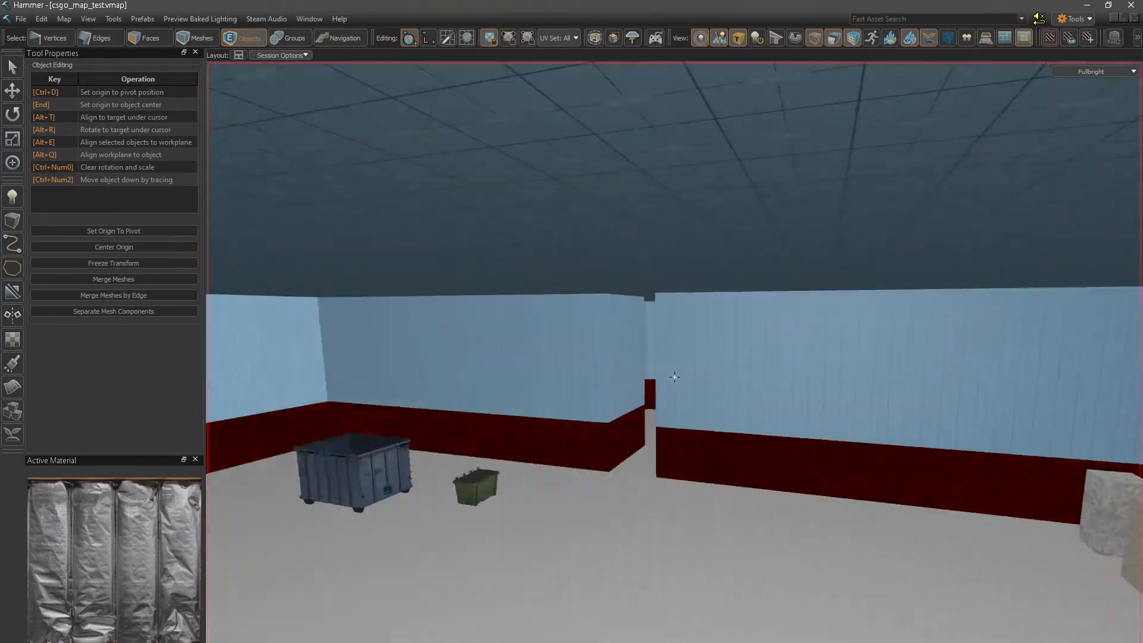
# - Examine the vertices and triangulated edges of the imported environment prefab's mesh across the floor and walls in Hammer
pyautogui.moveTo(674, 377); pyautogui.dragTo(586, 360, button='right')
pyautogui.click(585, 360)
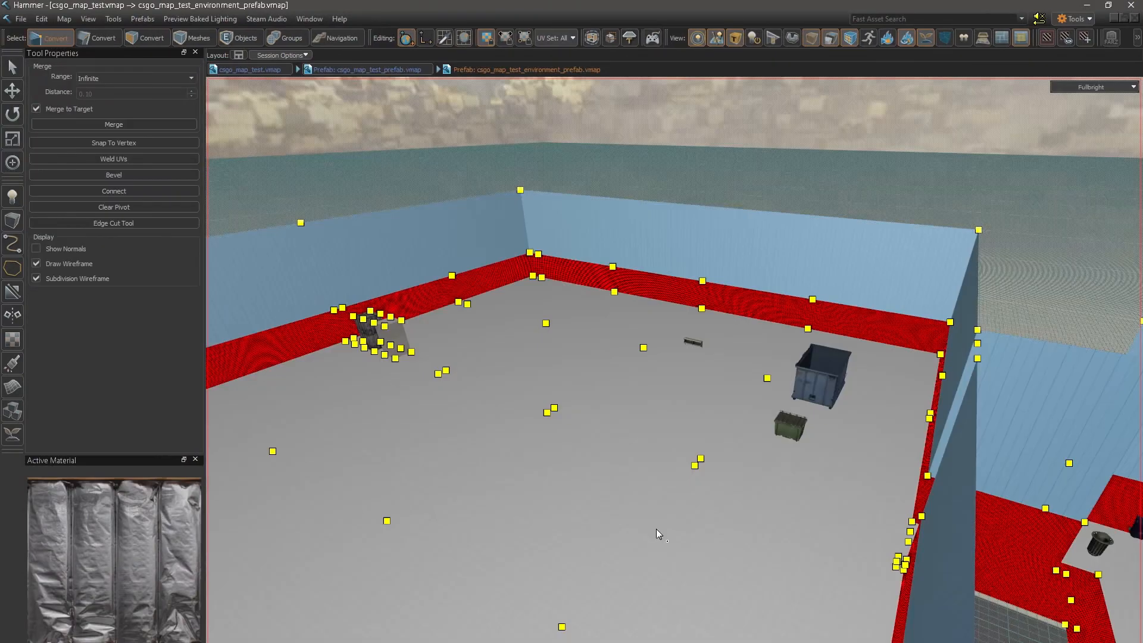
pyautogui.press('2')
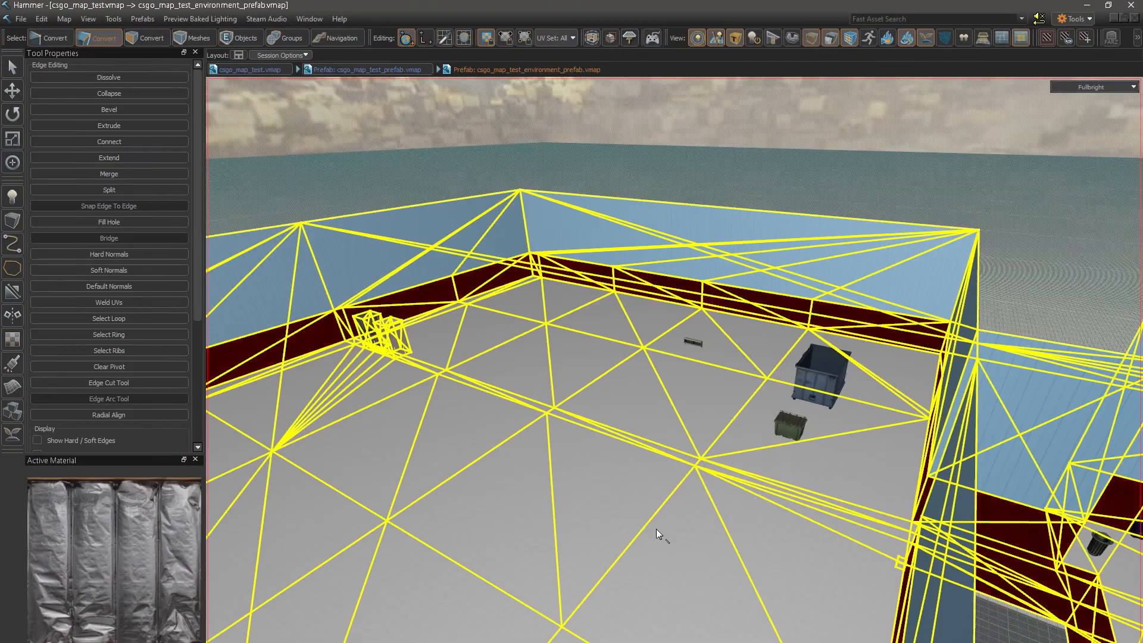
pyautogui.moveTo(656, 528); pyautogui.dragTo(419, 541, button='right')
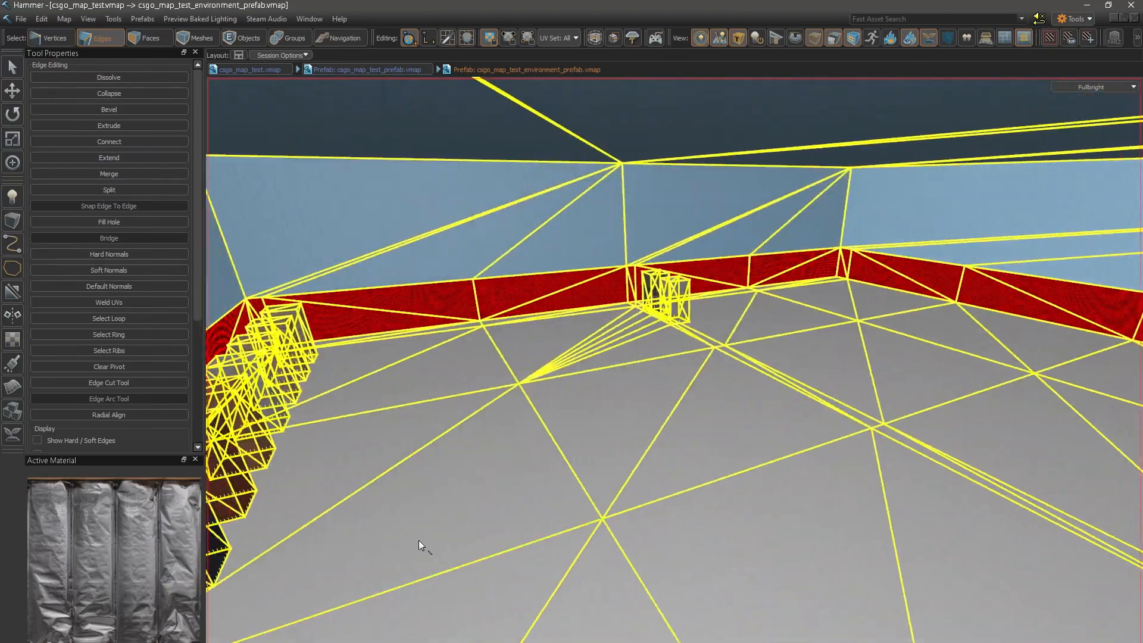
pyautogui.moveTo(645, 529); pyautogui.dragTo(674, 384, button='right')
pyautogui.moveTo(674, 385); pyautogui.dragTo(520, 506, button='right')
pyautogui.click(788, 374)
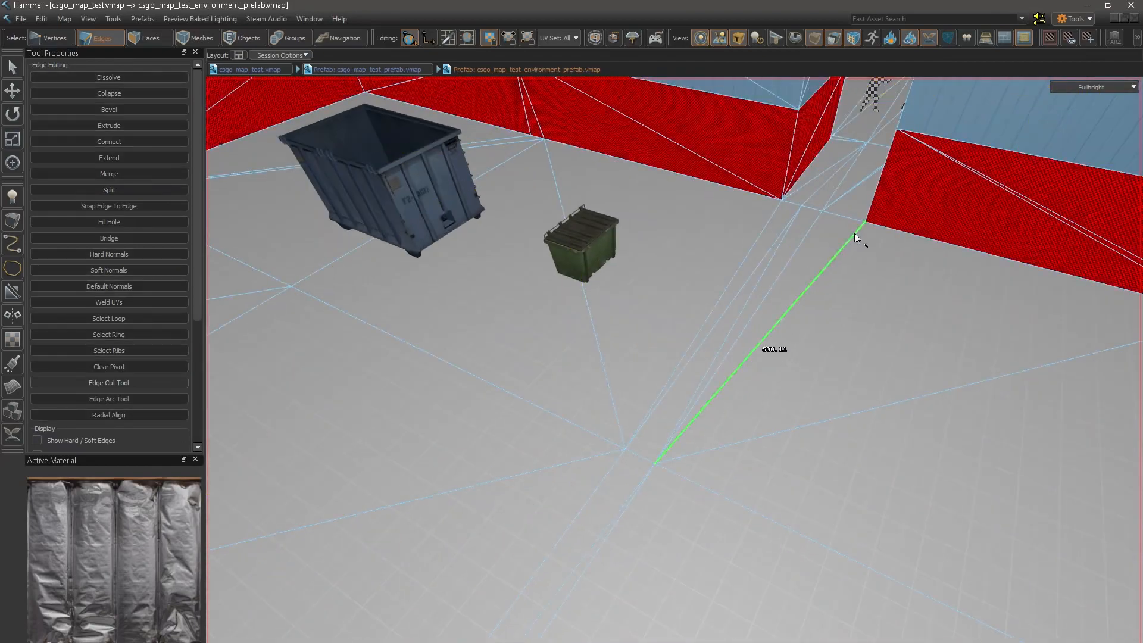
pyautogui.moveTo(734, 481); pyautogui.dragTo(676, 383, button='right')
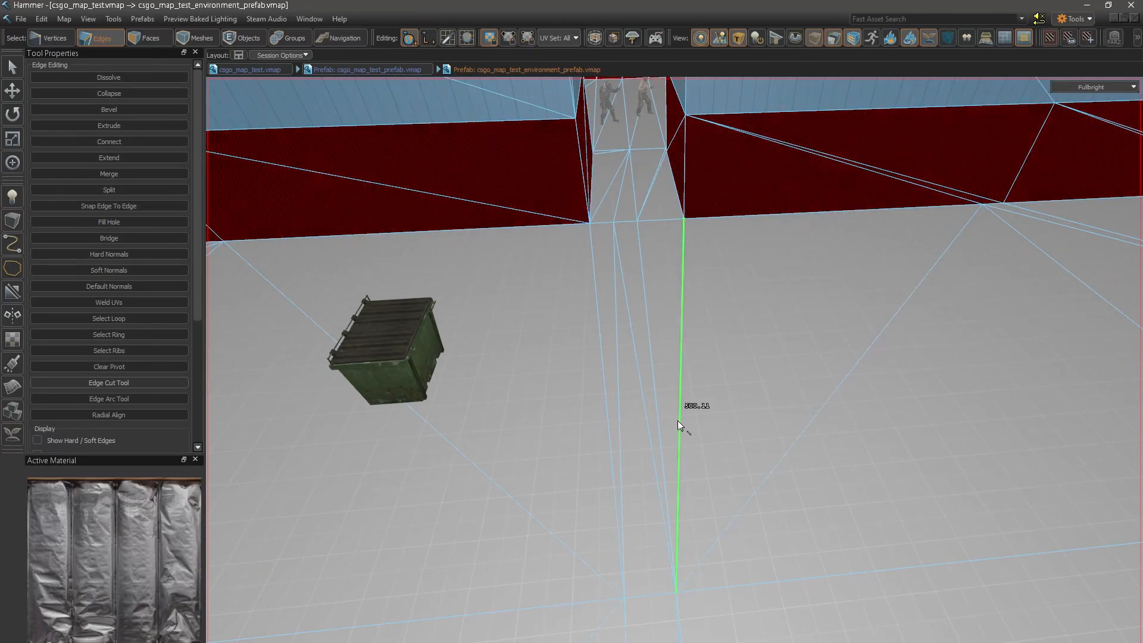
# - Select the edges outlining the thin floor triangles in front of the passage to inspect the triangulation
pyautogui.click(677, 420)
pyautogui.keyDown('ctrl'); pyautogui.click(657, 414); pyautogui.keyUp('ctrl')
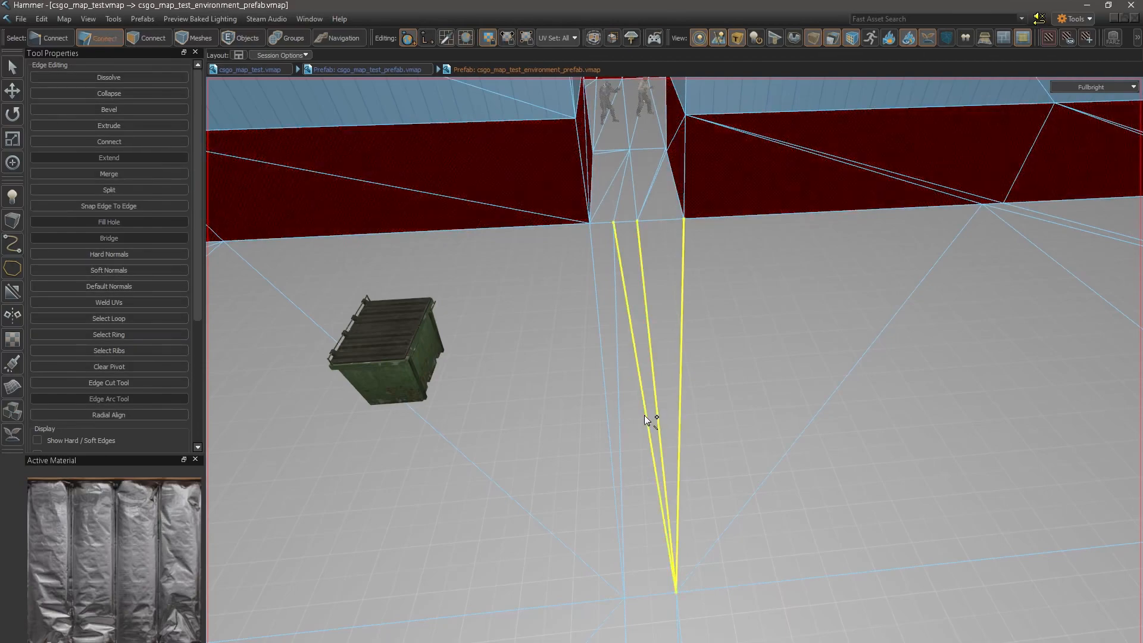
pyautogui.keyDown('ctrl'); pyautogui.click(622, 566); pyautogui.keyUp('ctrl')
pyautogui.keyDown('ctrl'); pyautogui.click(642, 598); pyautogui.keyUp('ctrl')
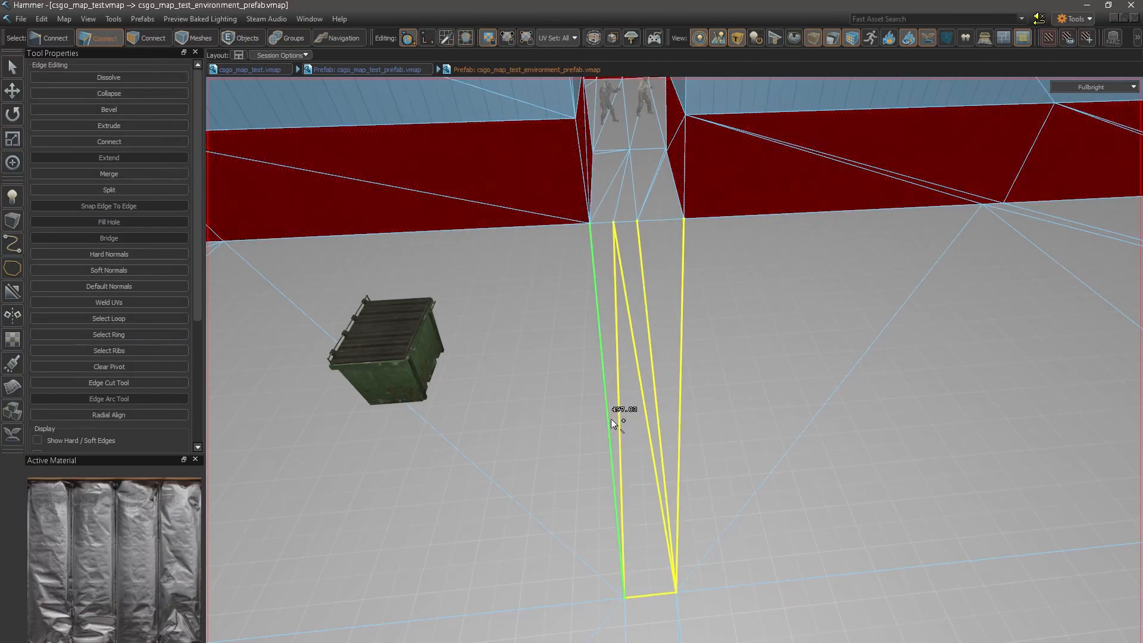
pyautogui.keyDown('ctrl'); pyautogui.click(607, 393); pyautogui.keyUp('ctrl')
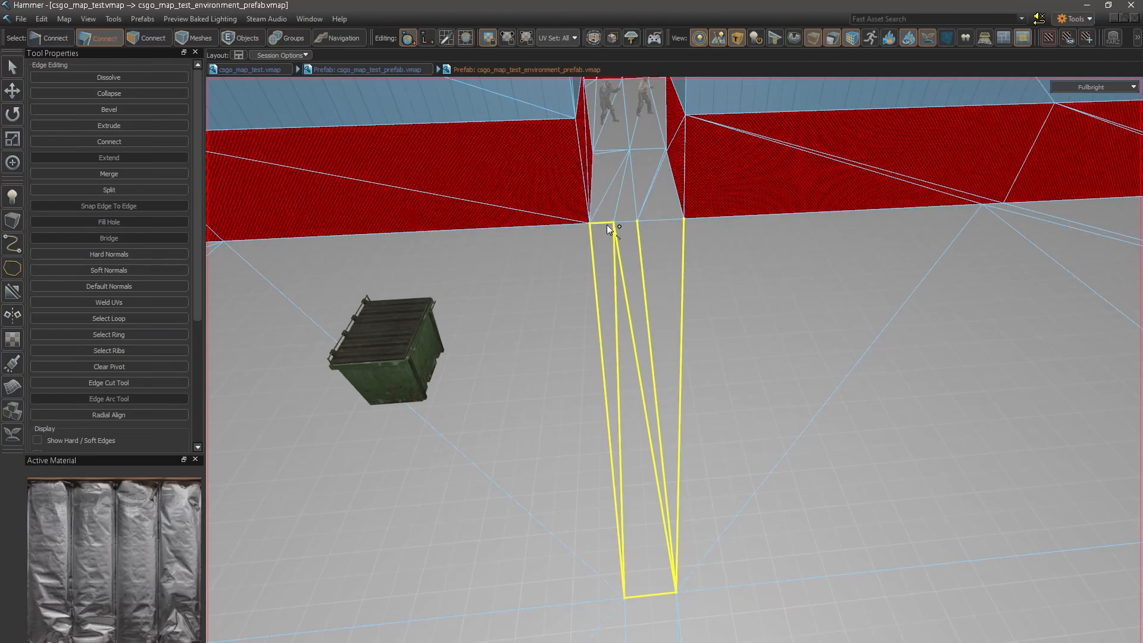
# - Merge the thin floor triangles in front of the passage into one face and clear the selection
pyautogui.press('3')
pyautogui.moveTo(649, 218); pyautogui.dragTo(621, 316, button='right')
pyautogui.moveTo(809, 446); pyautogui.dragTo(602, 473, button='right')
pyautogui.press('BackSpace')
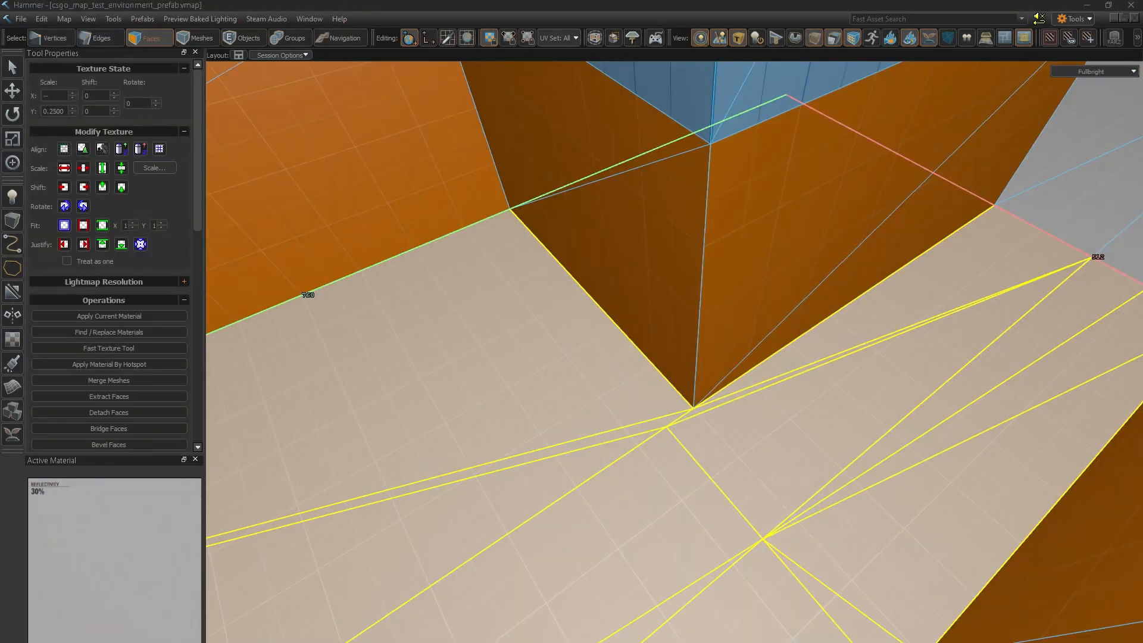
pyautogui.press('Escape')
pyautogui.click(860, 456)
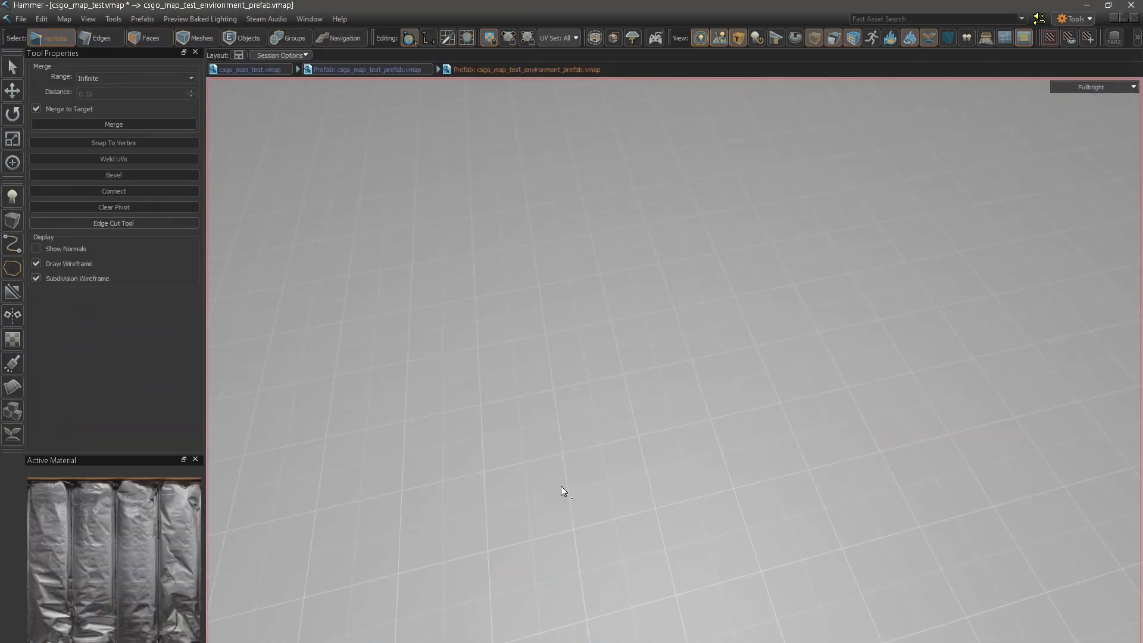
# - Move the floor strip's near corner vertex sideways until its long edge lines up with the passage wall
pyautogui.click(562, 487)
pyautogui.press('w')
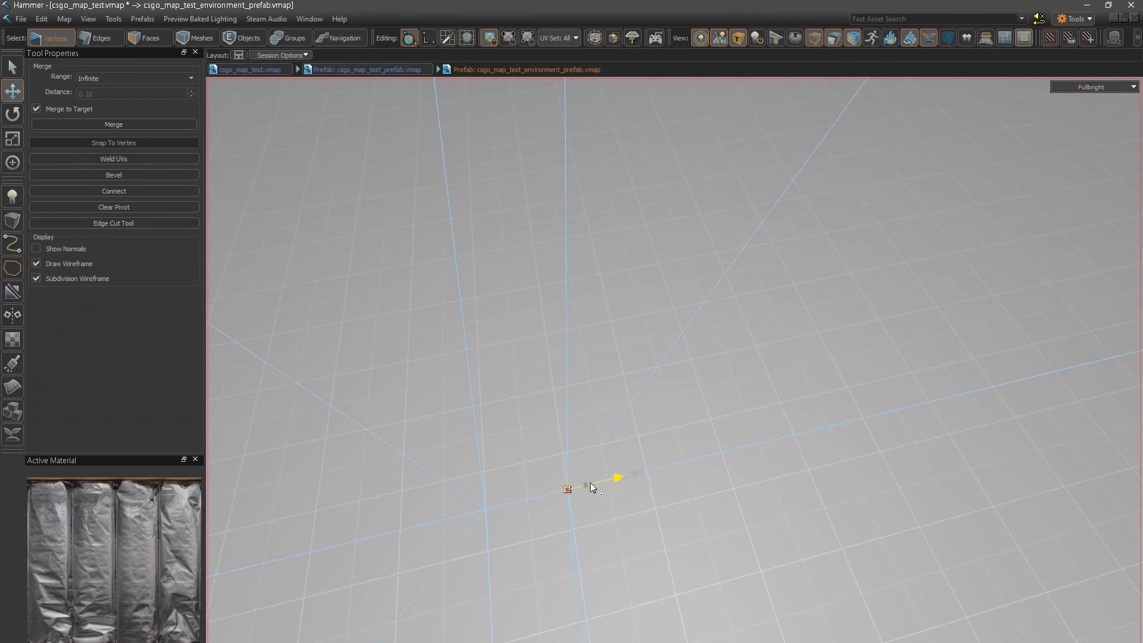
pyautogui.moveTo(590, 482); pyautogui.dragTo(642, 469)
pyautogui.moveTo(643, 470); pyautogui.dragTo(687, 420, button='right')
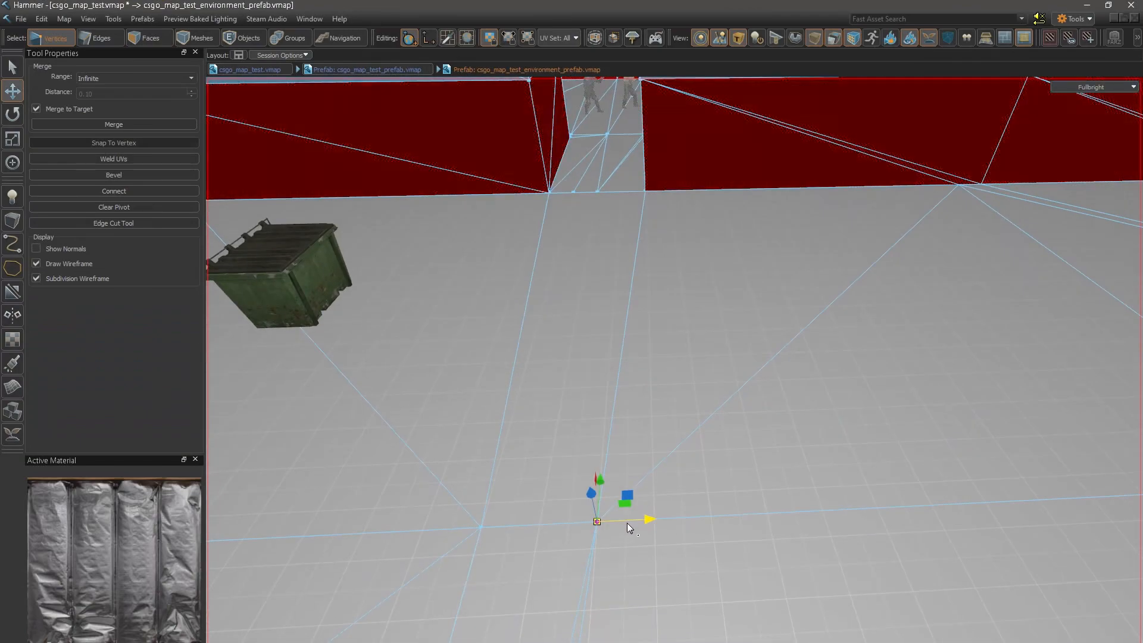
pyautogui.moveTo(627, 522); pyautogui.dragTo(647, 514)
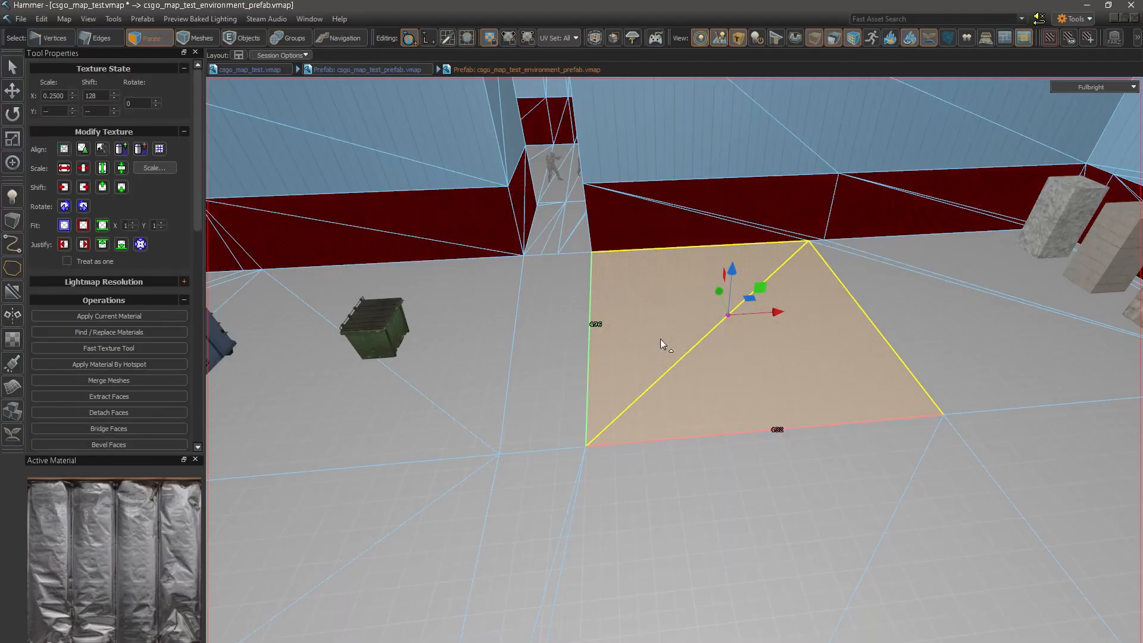
# - Merge the two large floor triangles beside the passage strip into a single face
pyautogui.click(659, 338)
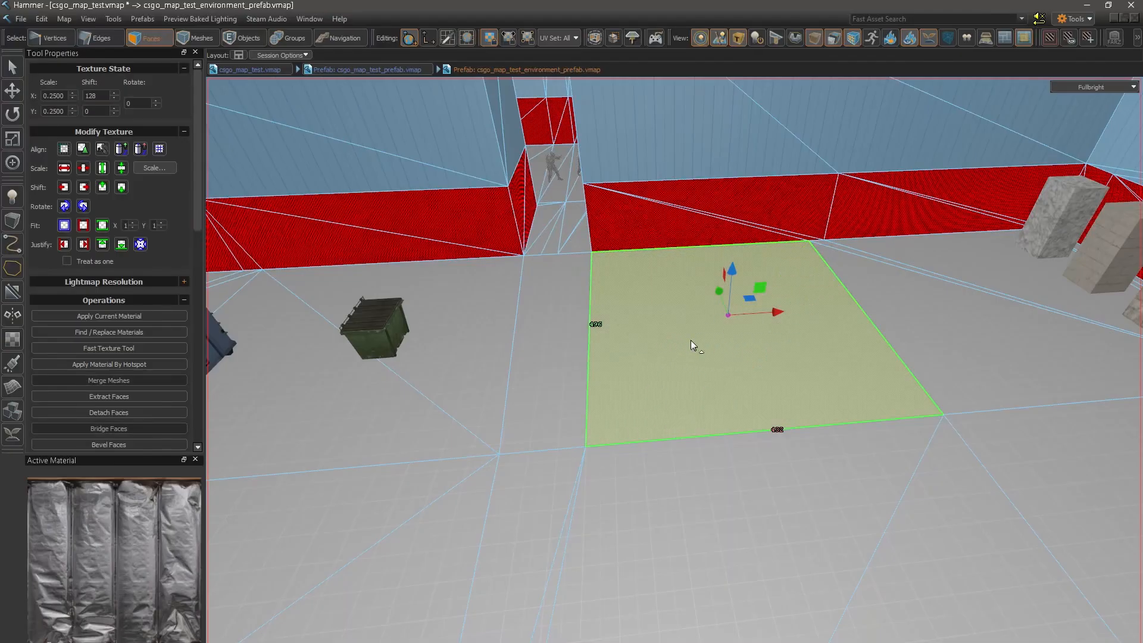
pyautogui.press('z')
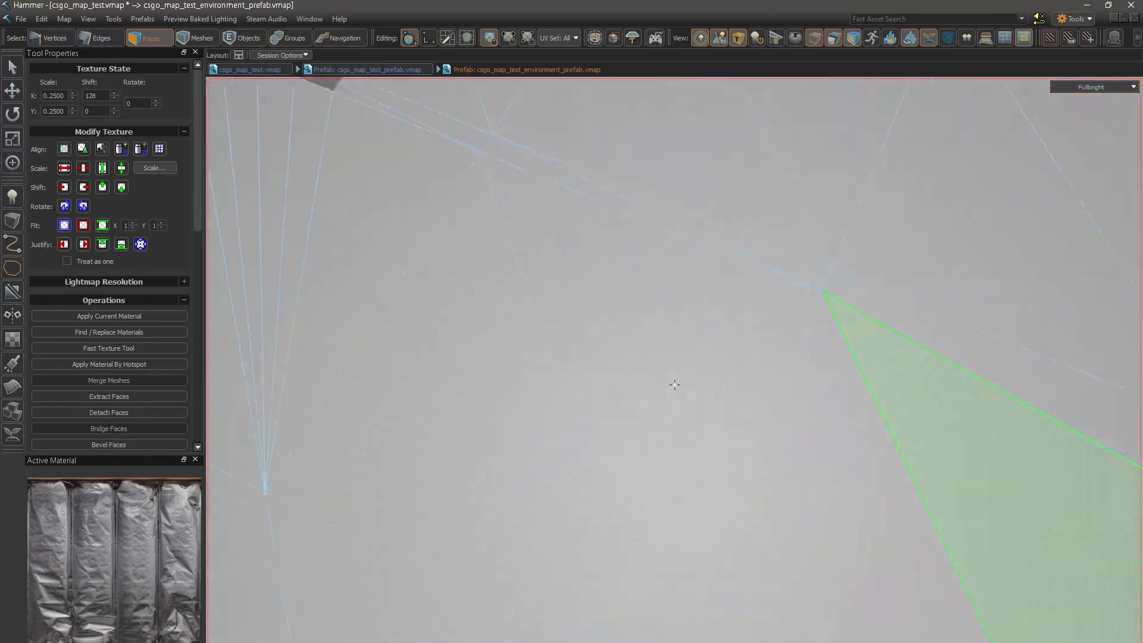
pyautogui.press('s')
pyautogui.press('d')
pyautogui.press('w')
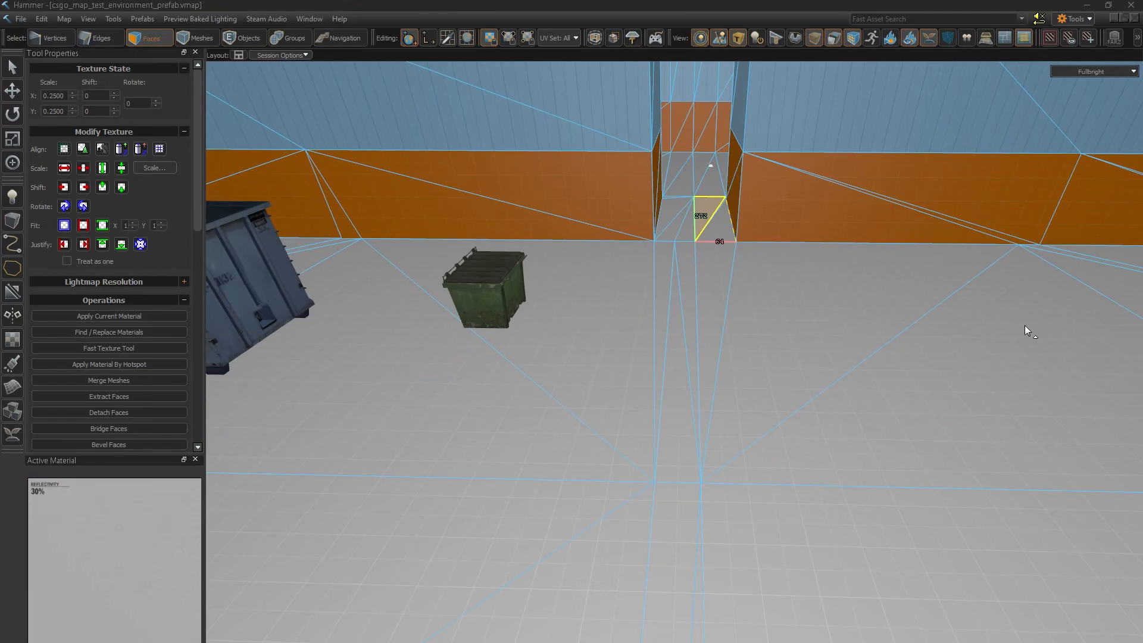
# - In the separately opened environment prefab, combine the thin triangles leading to the passage into one floor strip
pyautogui.press('w')
pyautogui.moveTo(1025, 324); pyautogui.dragTo(676, 377, button='right')
pyautogui.click(608, 342)
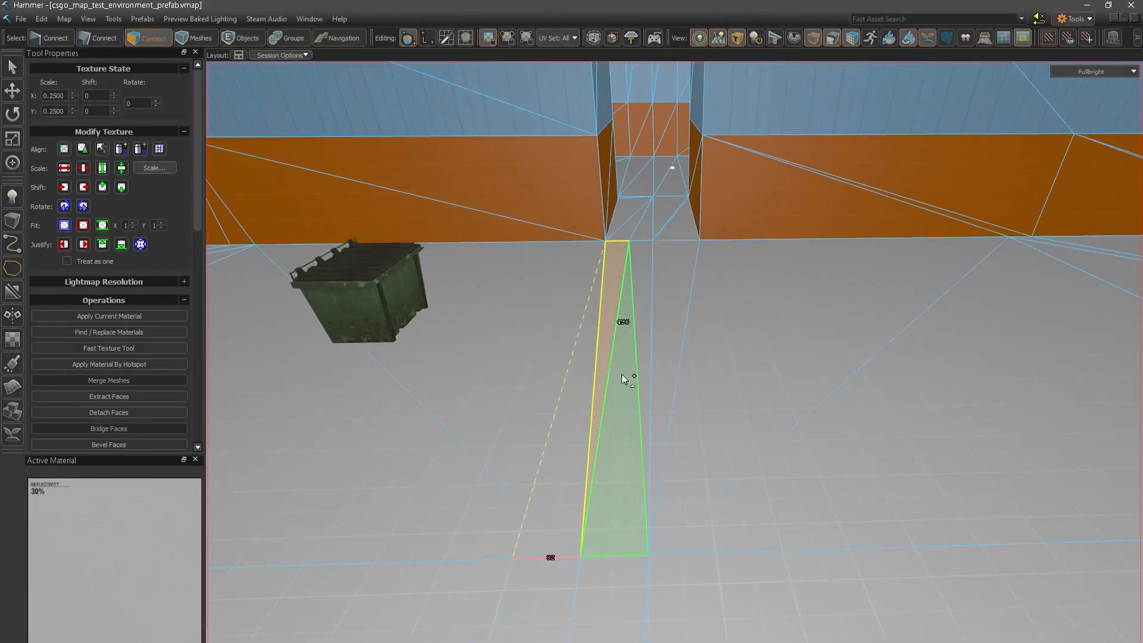
pyautogui.keyDown('shift'); pyautogui.click(665, 342); pyautogui.keyUp('shift')
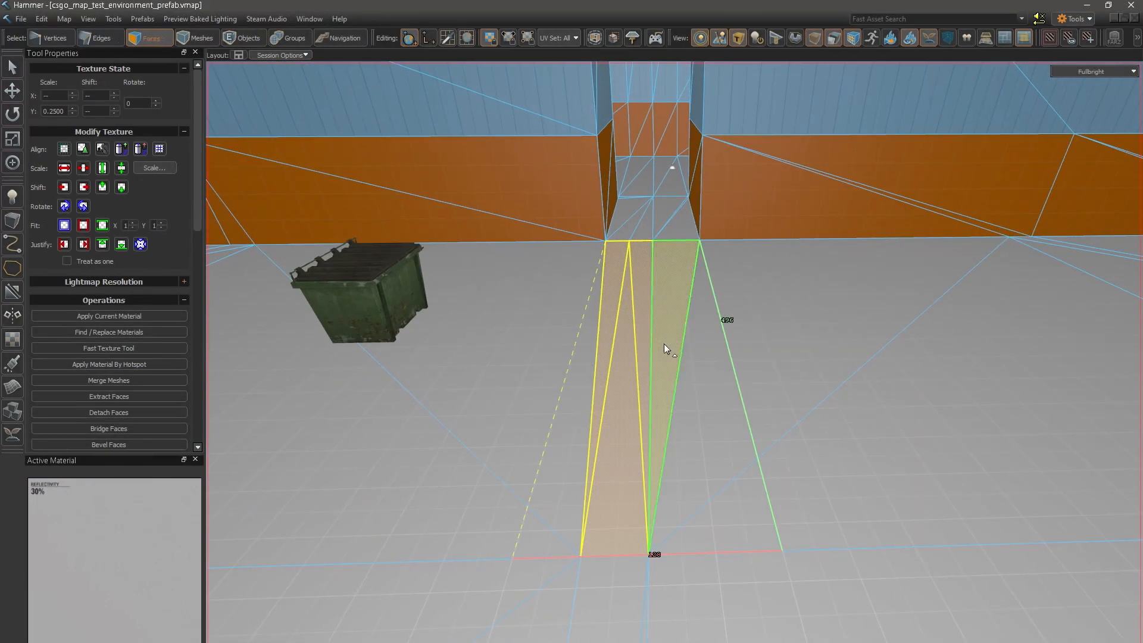
pyautogui.press('BackSpace')
# - Move the strip's two near corner vertices outward along the floor edge to widen it to the passage
pyautogui.press('1')
pyautogui.click(581, 556)
pyautogui.press('t')
pyautogui.moveTo(609, 558); pyautogui.dragTo(526, 555)
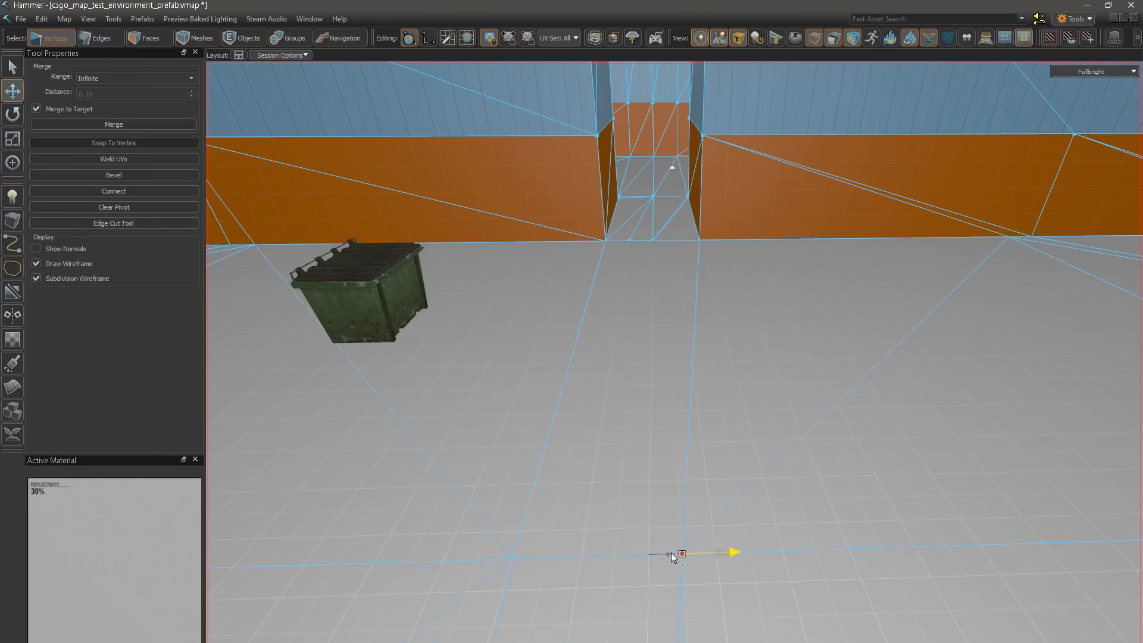
# - Extrude the strip face down into a recess, then scale in and sink a smaller recess inside it
pyautogui.press('3')
pyautogui.click(641, 471)
pyautogui.keyDown('shift'); pyautogui.moveTo(703, 346); pyautogui.dragTo(702, 387); pyautogui.keyUp('shift')
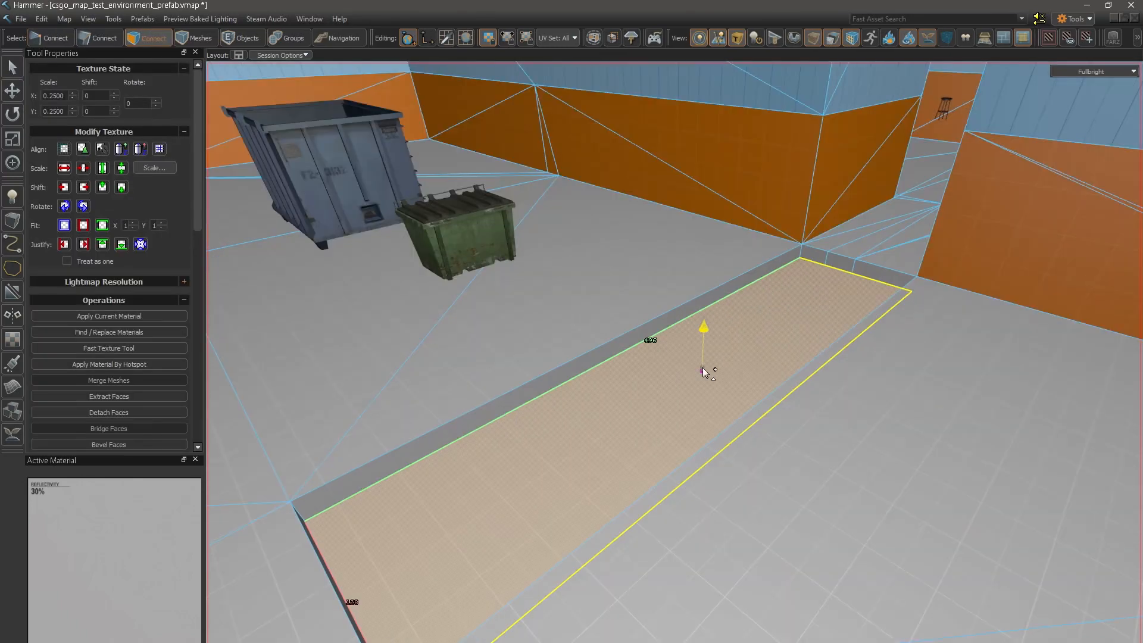
pyautogui.press('r')
pyautogui.press('e')
pyautogui.press('t')
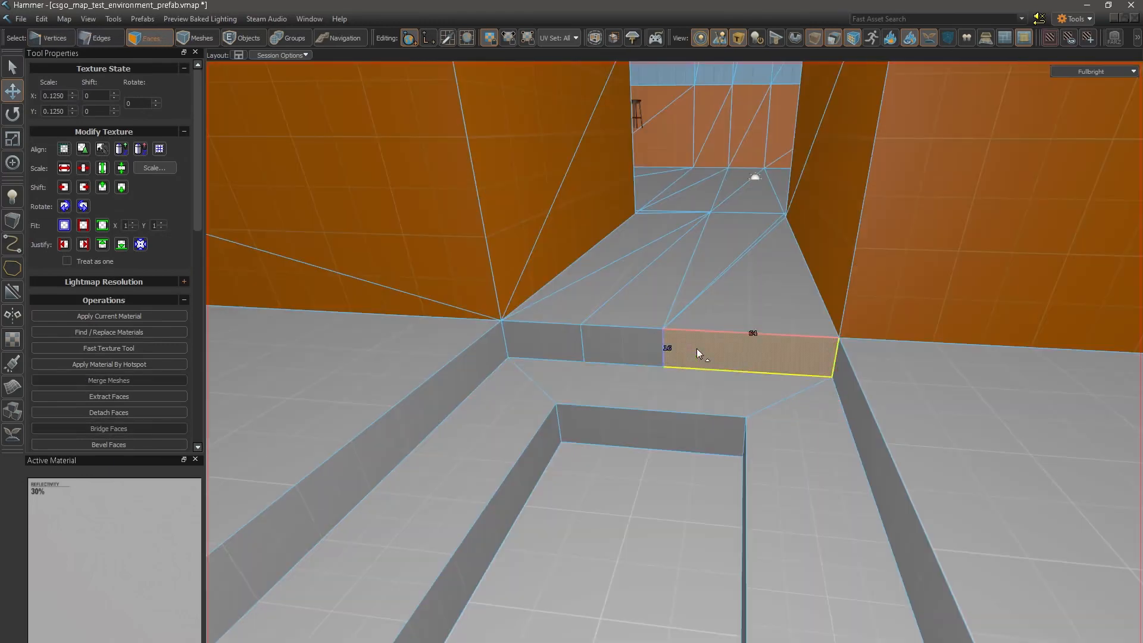
# - Cut the selected passage floor faces straight across between the two wall corners, keeping both sides of the cut
pyautogui.click(726, 291)
pyautogui.keyDown('shift'); pyautogui.moveTo(726, 292); pyautogui.dragTo(613, 278); pyautogui.keyUp('shift')
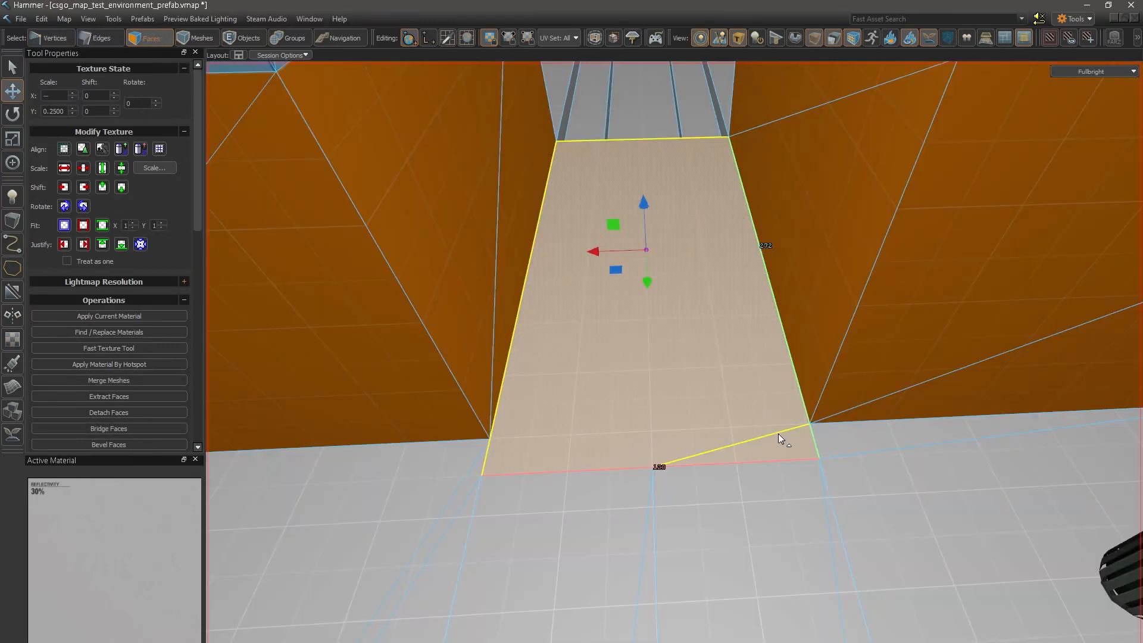
pyautogui.hotkey('shift', 'x')
pyautogui.moveTo(490, 439); pyautogui.dragTo(583, 437)
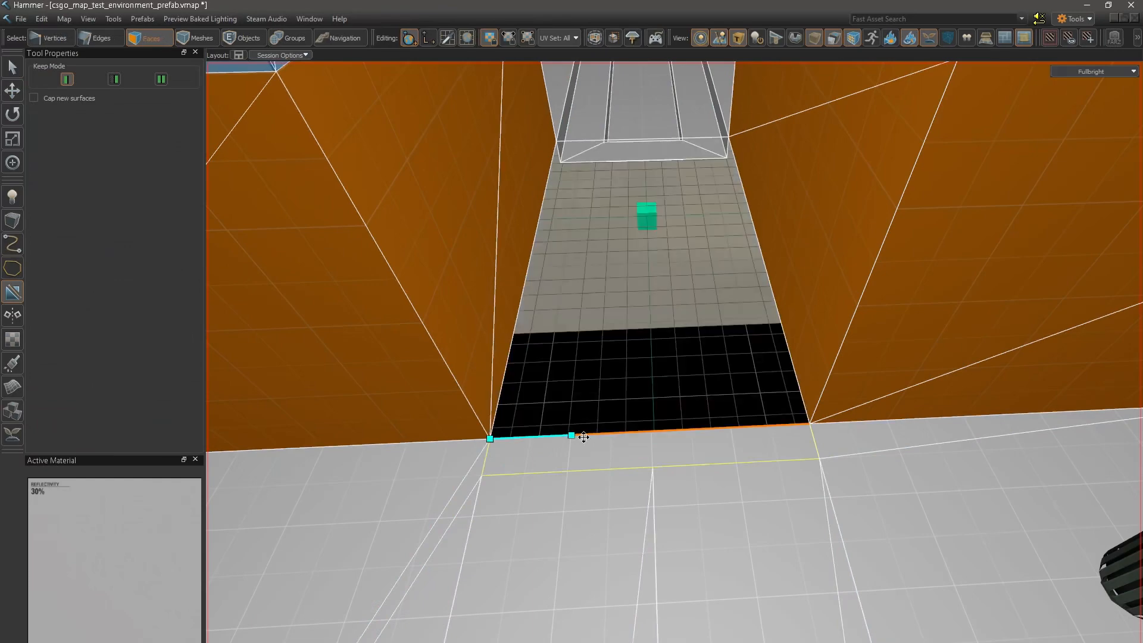
pyautogui.press('Tab')
pyautogui.press('Tab')
pyautogui.press('Return')
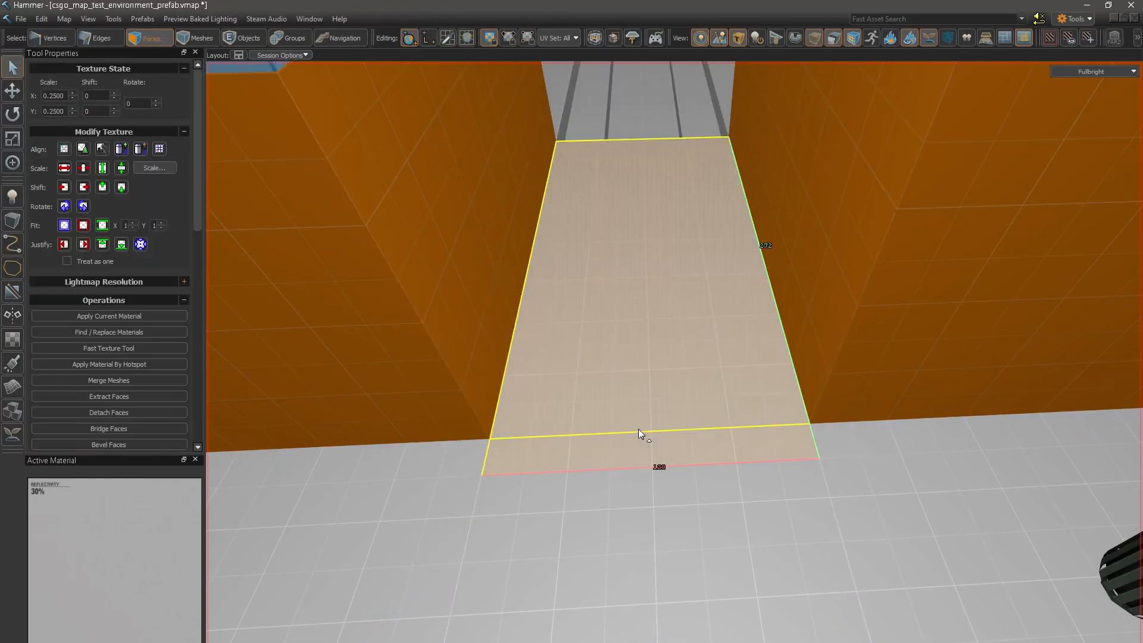
# - Merge the long floor triangles on the side of the room opposite the trash can into one face
pyautogui.click(628, 427)
pyautogui.click(640, 447)
pyautogui.moveTo(674, 502); pyautogui.dragTo(695, 526, button='right')
pyautogui.click(695, 526)
pyautogui.moveTo(587, 517)
pyautogui.mouseDown(button='right')
pyautogui.moveTo(676, 377)
pyautogui.moveTo(579, 517)
pyautogui.mouseUp(button='right')
pyautogui.click(680, 383)
pyautogui.keyDown('ctrl'); pyautogui.click(773, 355); pyautogui.keyUp('ctrl')
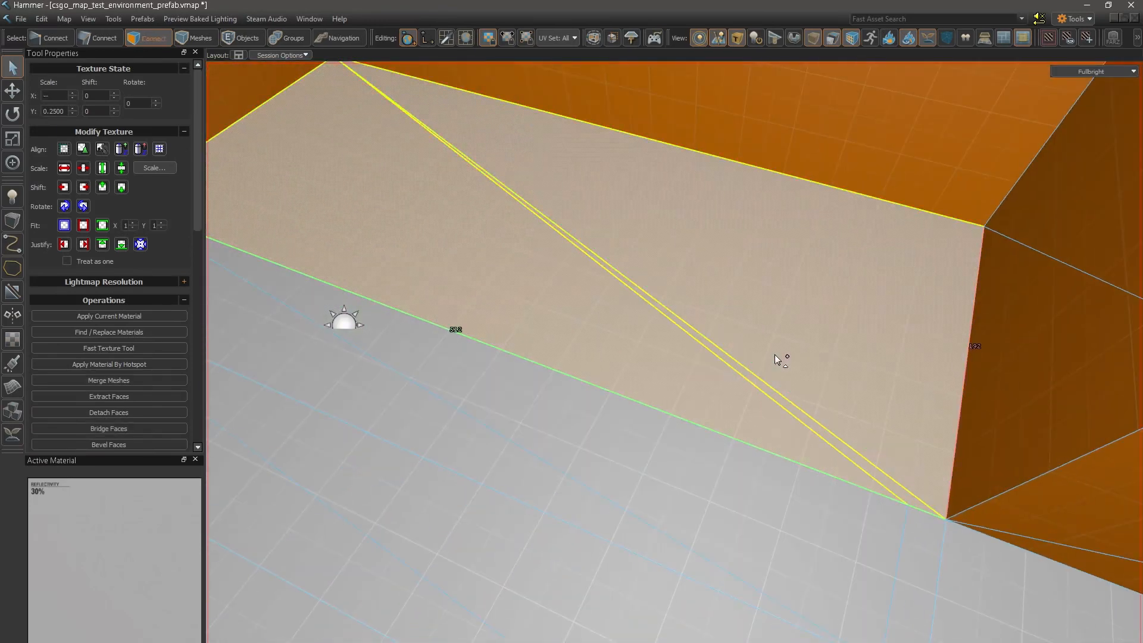
pyautogui.press('BackSpace')
# - Merge the central floor strip's triangles with the slivers beside it and at the passage mouth into one face
pyautogui.click(753, 483)
pyautogui.keyDown('ctrl'); pyautogui.click(664, 534); pyautogui.keyUp('ctrl')
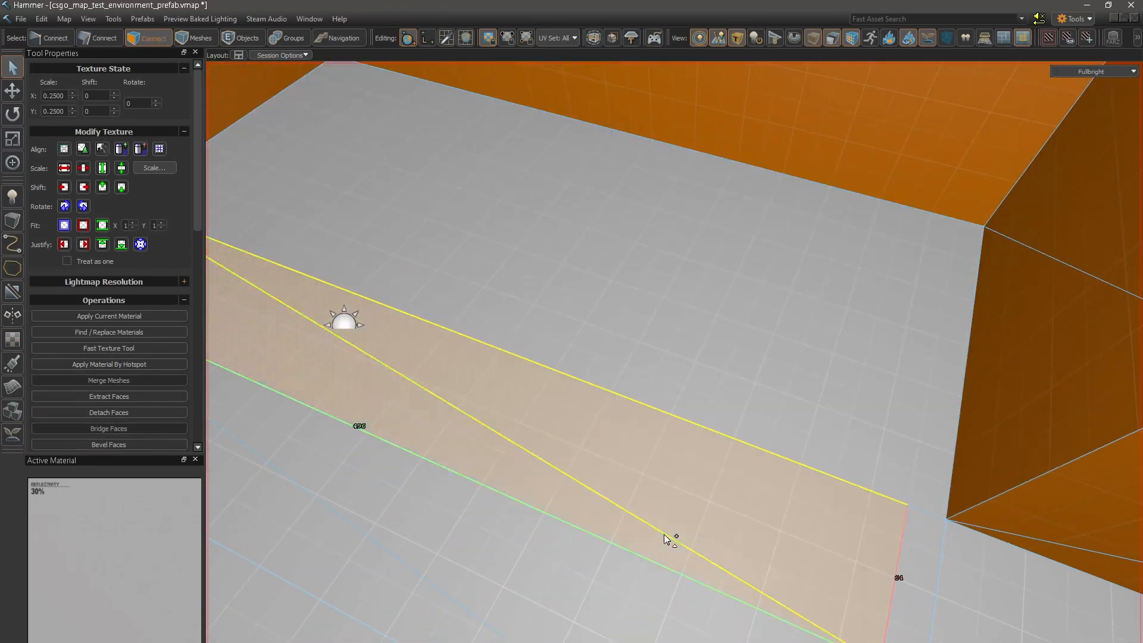
pyautogui.moveTo(638, 563); pyautogui.dragTo(704, 522, button='right')
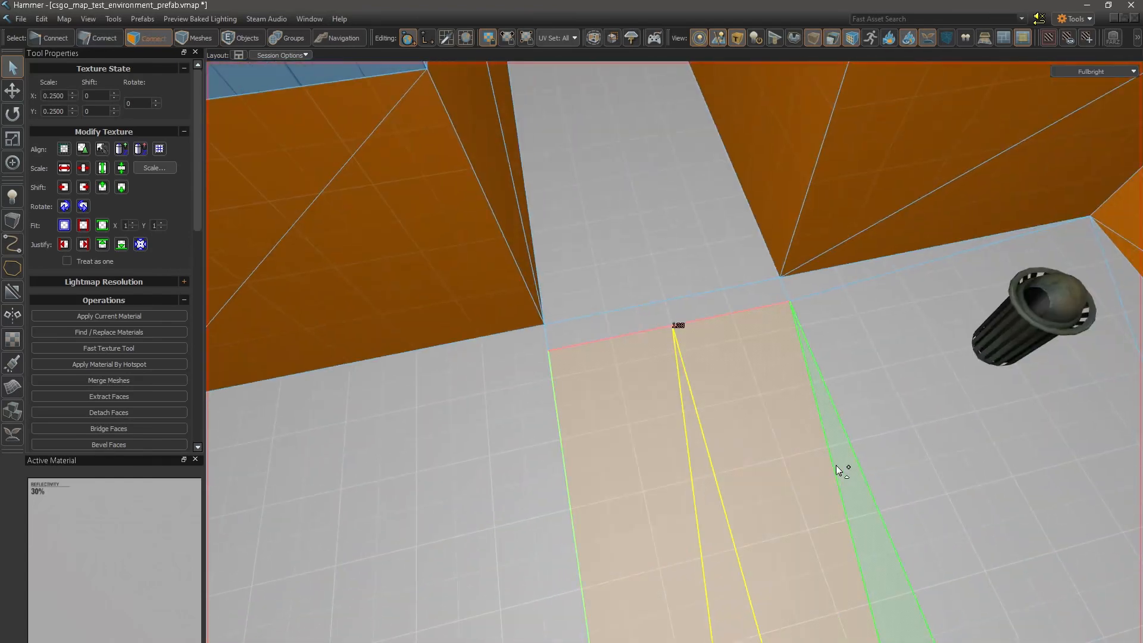
pyautogui.keyDown('ctrl'); pyautogui.click(725, 312); pyautogui.keyUp('ctrl')
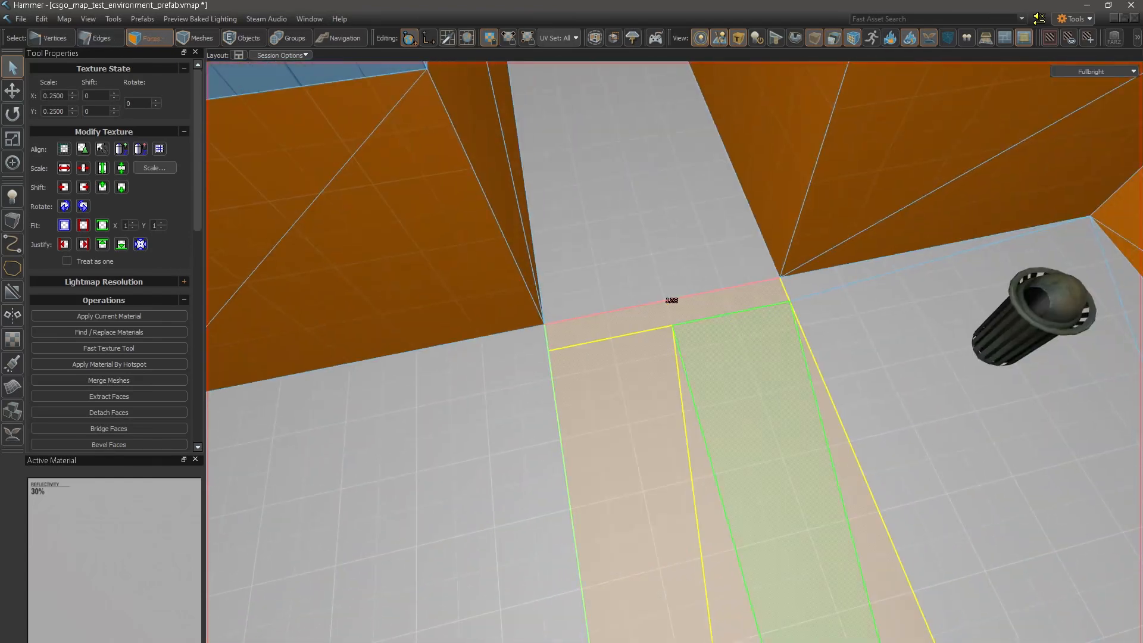
pyautogui.moveTo(727, 405)
pyautogui.mouseDown(button='right')
pyautogui.moveTo(675, 377)
pyautogui.moveTo(726, 404)
pyautogui.mouseUp(button='right')
pyautogui.press('BackSpace')
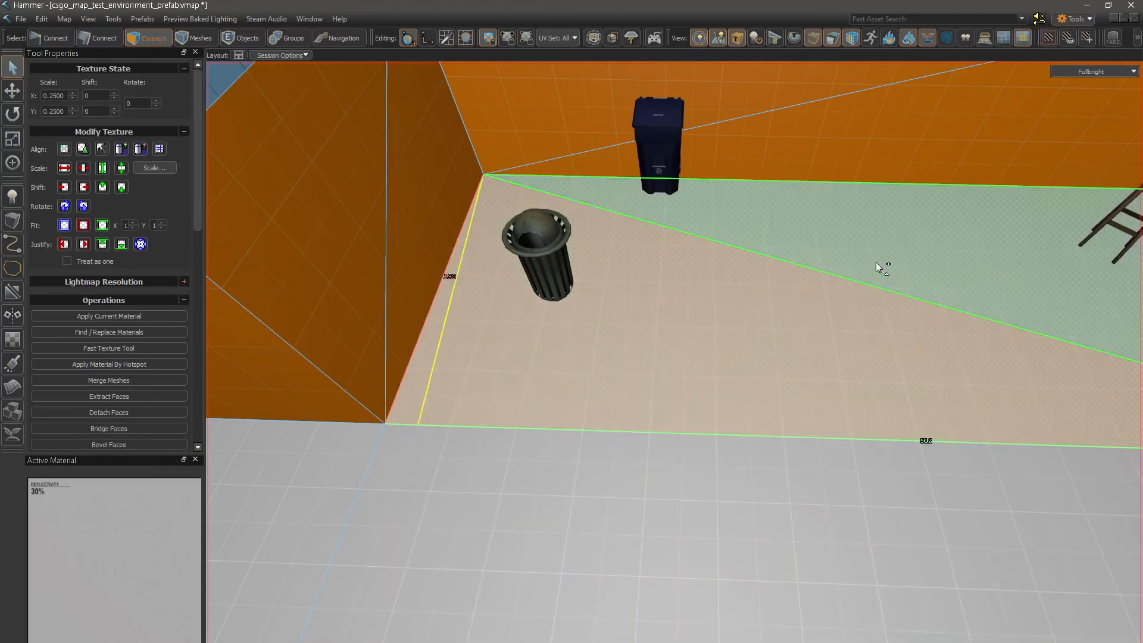
# - Merge the floor triangles beneath the trash can, wheeled bin and stool into a single face
pyautogui.keyDown('shift'); pyautogui.click(876, 263); pyautogui.keyUp('shift')
pyautogui.press('BackSpace')
pyautogui.click(788, 468)
pyautogui.moveTo(787, 469); pyautogui.dragTo(766, 479, button='right')
pyautogui.click(759, 446)
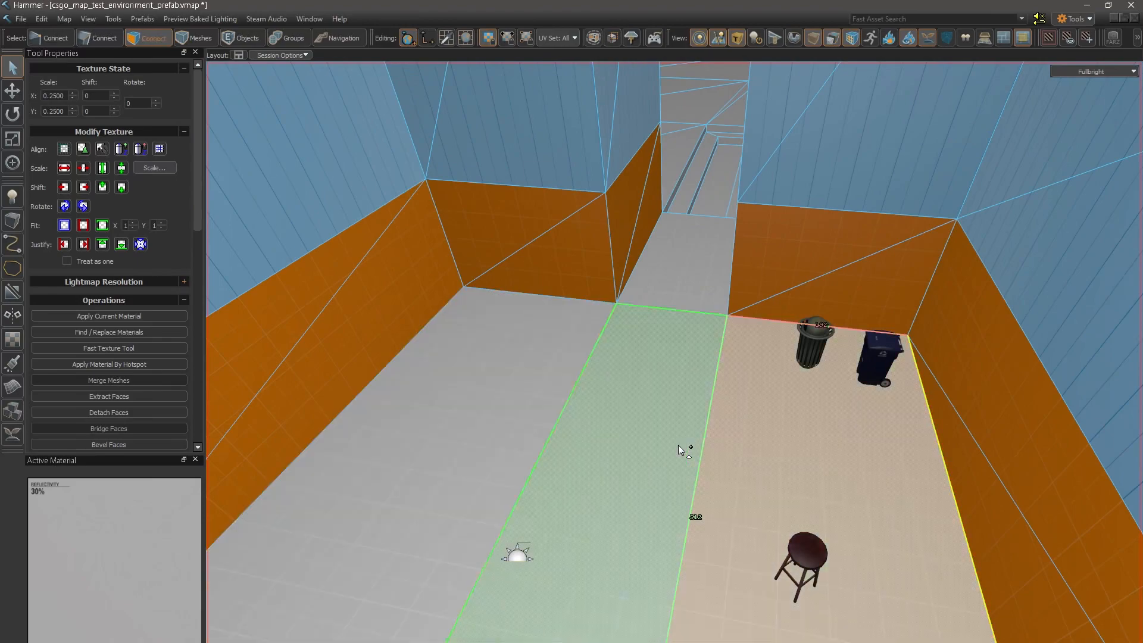
pyautogui.moveTo(675, 277); pyautogui.dragTo(674, 377, button='right')
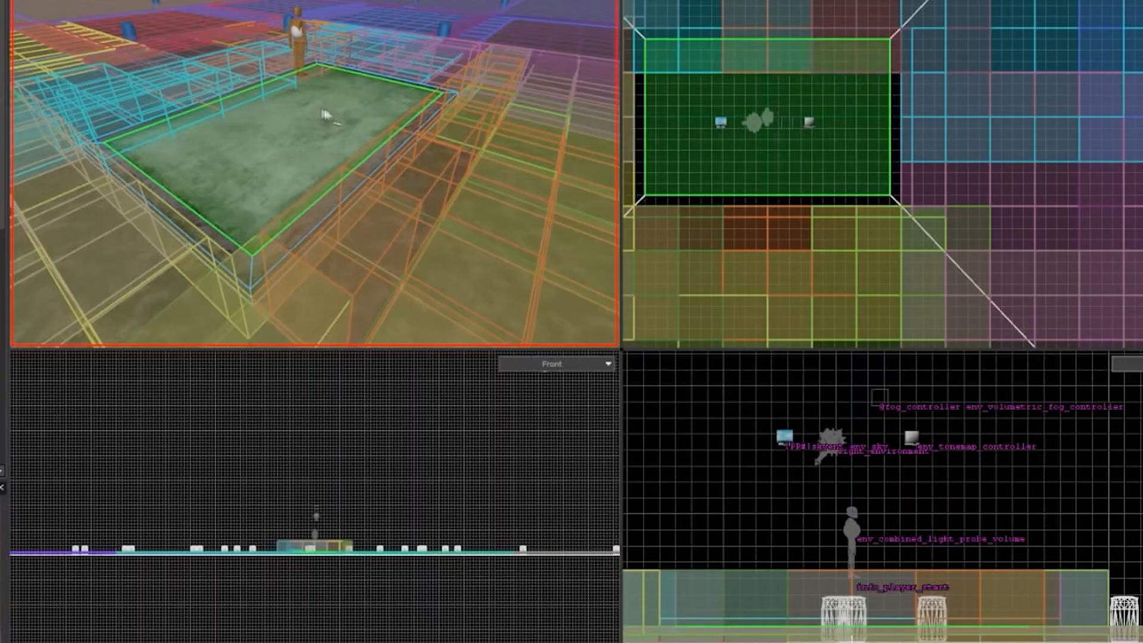
# - Examine the coloured visibility cells across the whole map and around its enclosed room
pyautogui.moveTo(326, 115); pyautogui.dragTo(438, 256, button='right')
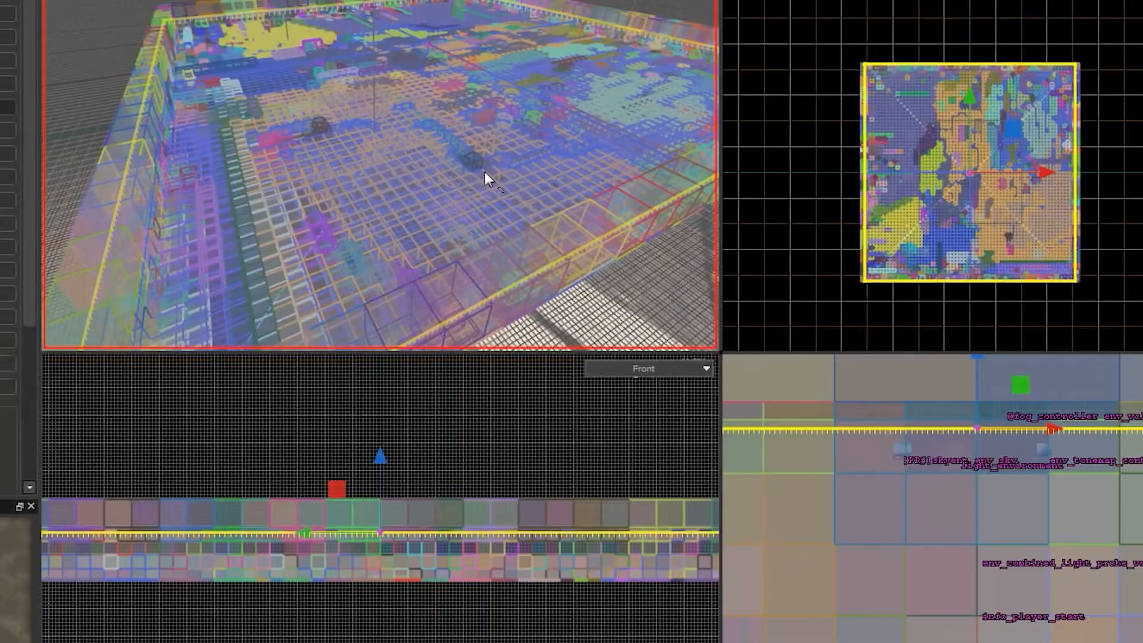
pyautogui.press('w')
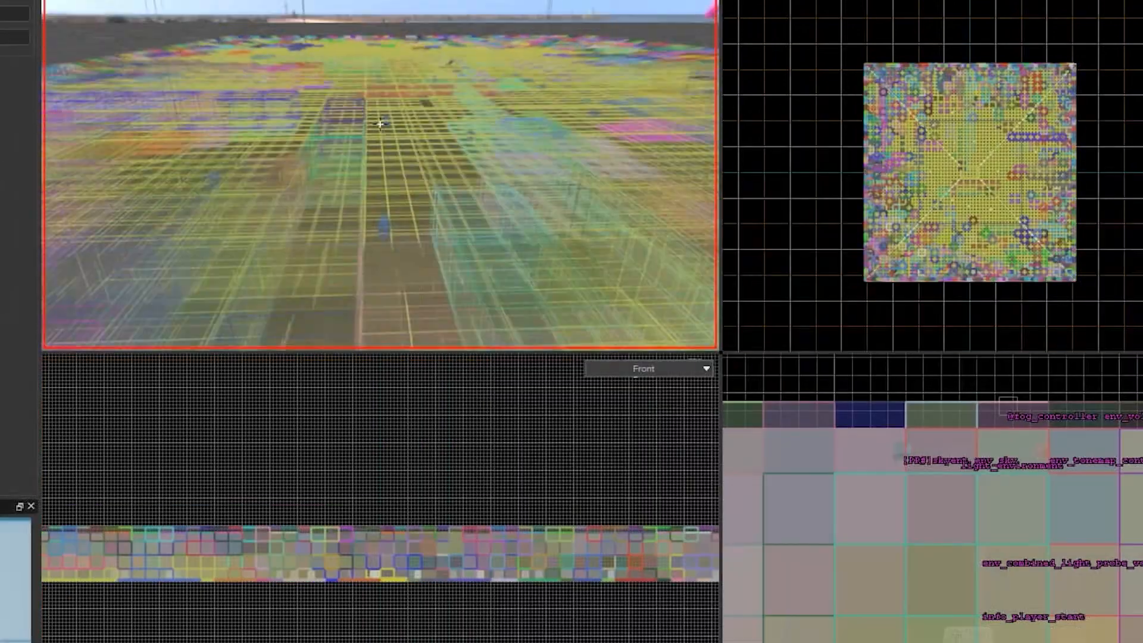
pyautogui.press('w')
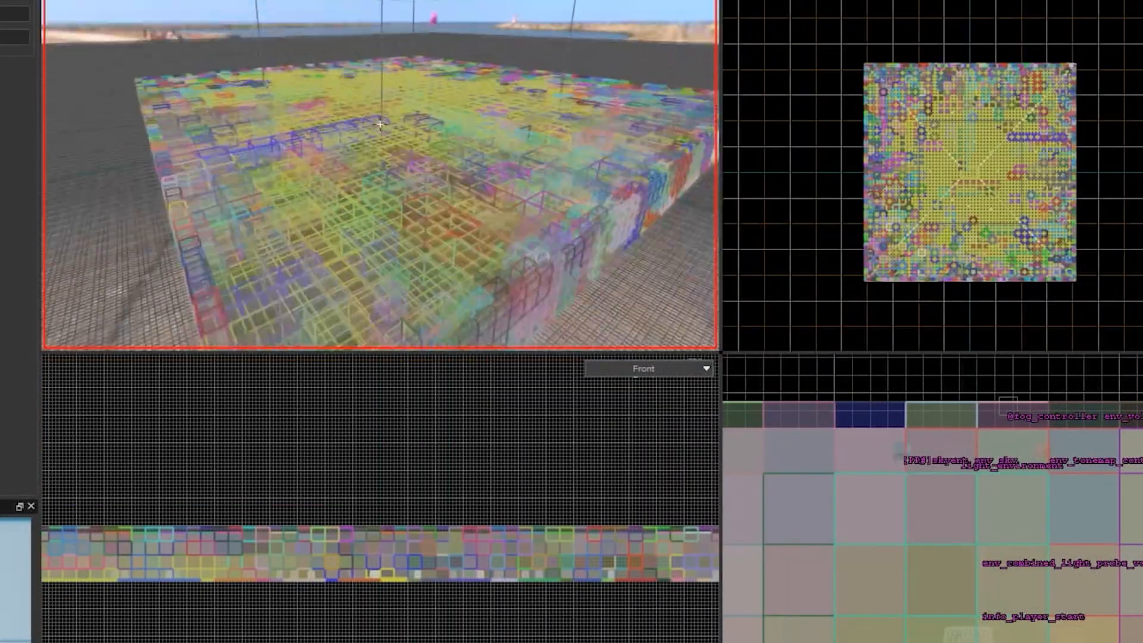
pyautogui.press('w')
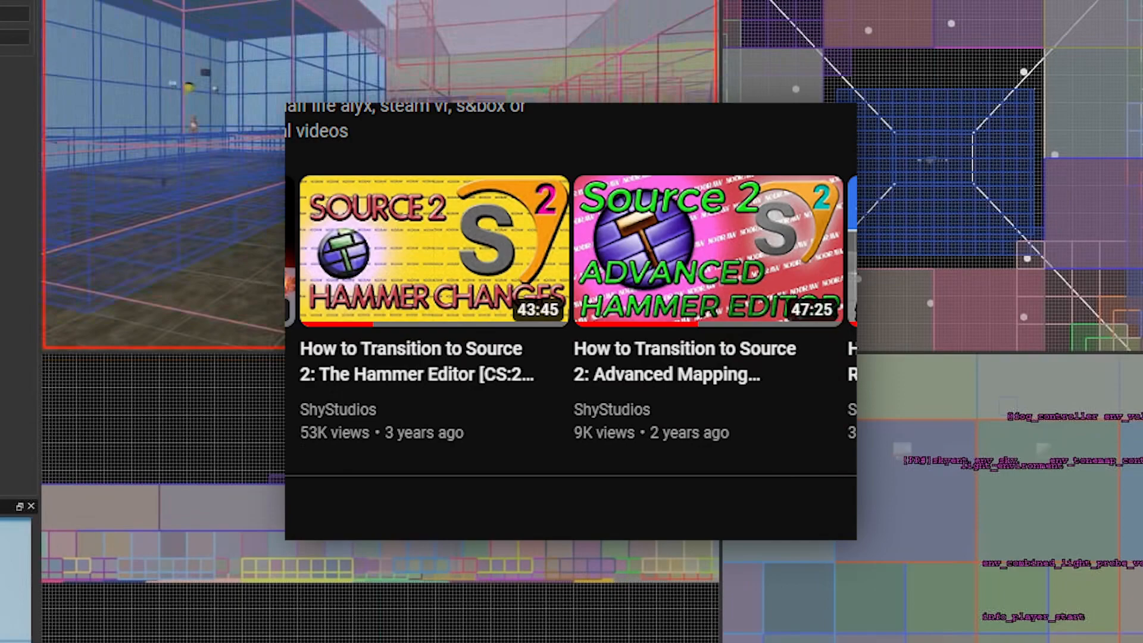
pyautogui.press('s')
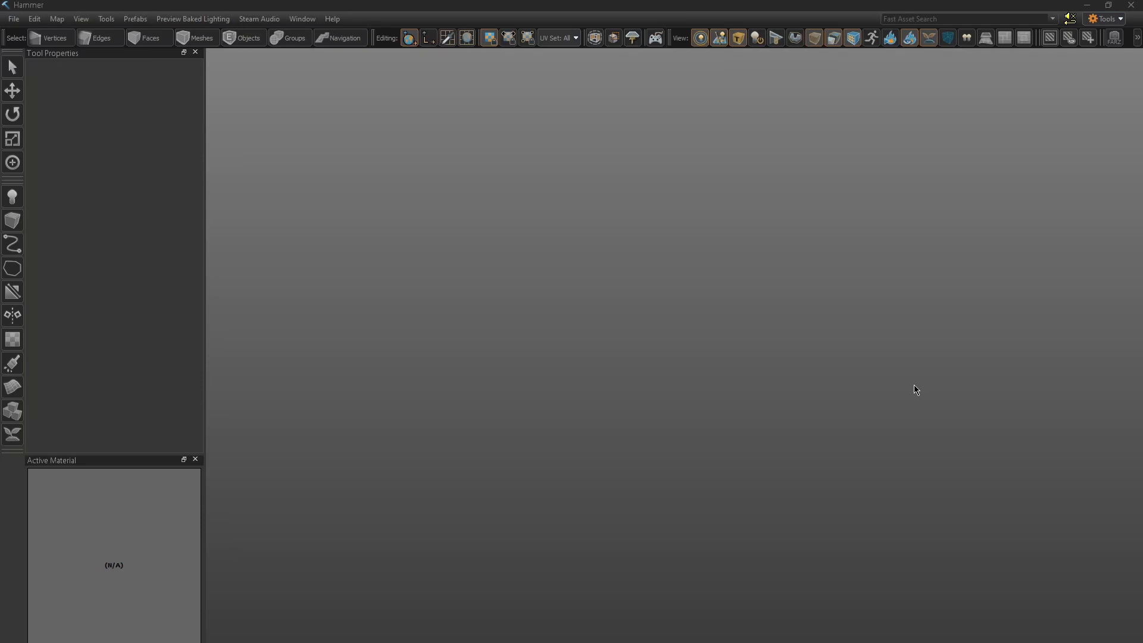
# - Open the snowy village map and survey its tower, rooftops, wall gate and main street
pyautogui.click(10, 19)
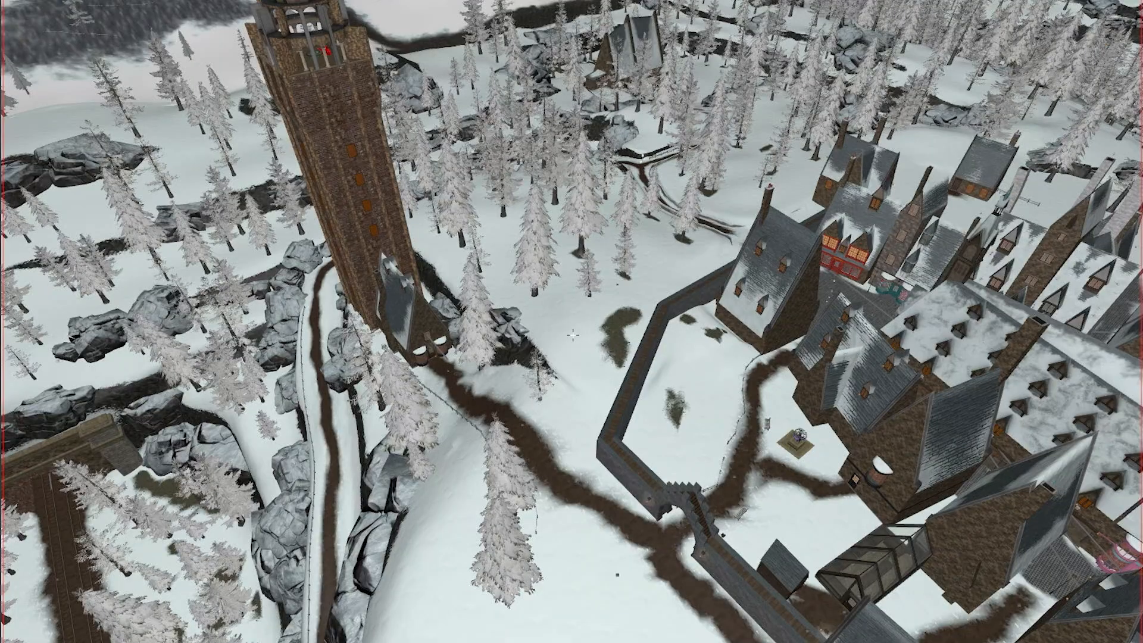
pyautogui.press('s')
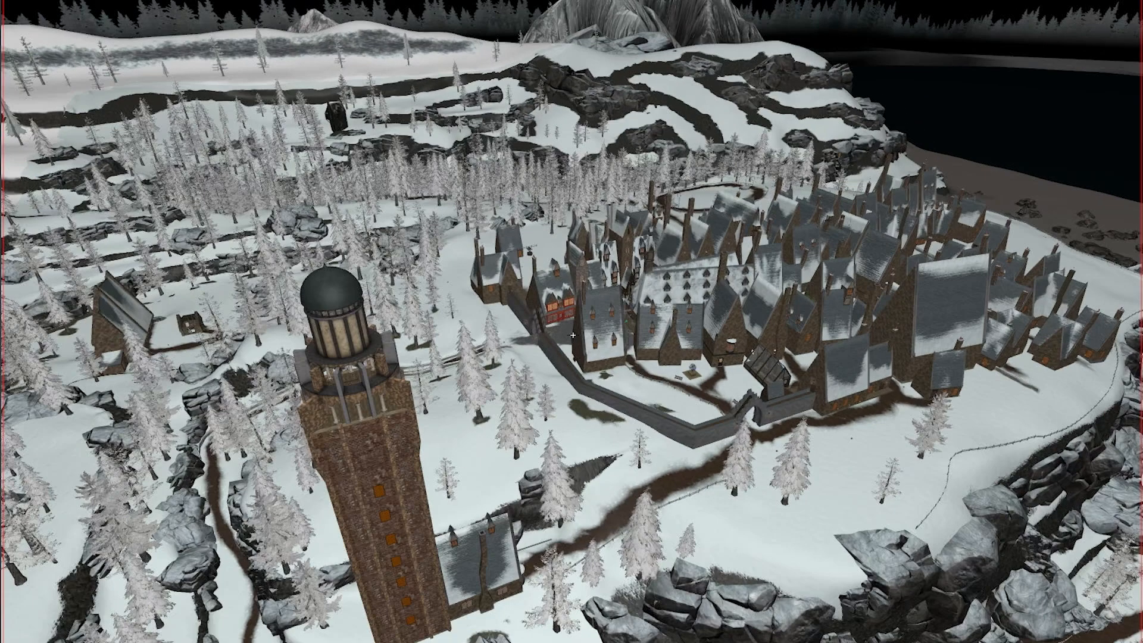
pyautogui.press('a')
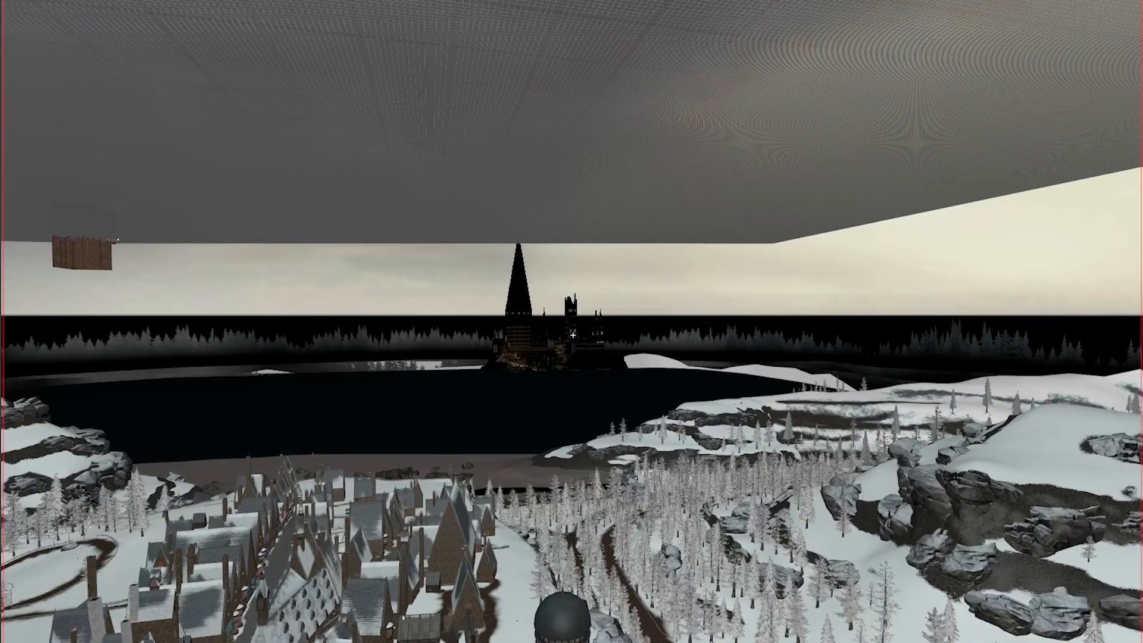
pyautogui.press('w')
pyautogui.press('a')
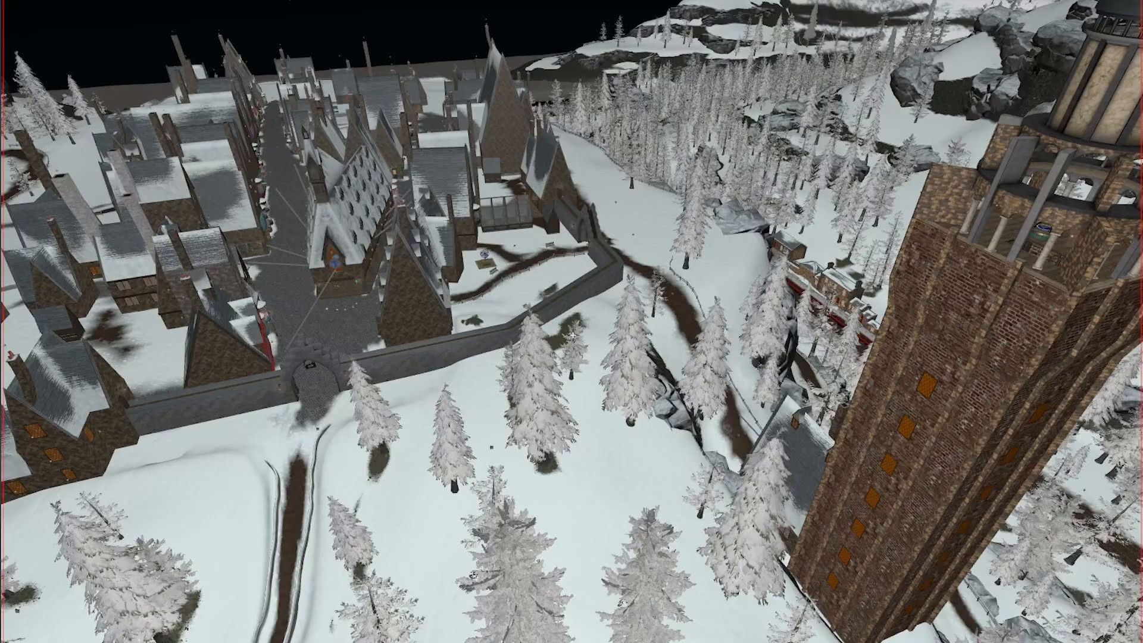
pyautogui.press('a')
pyautogui.press('w')
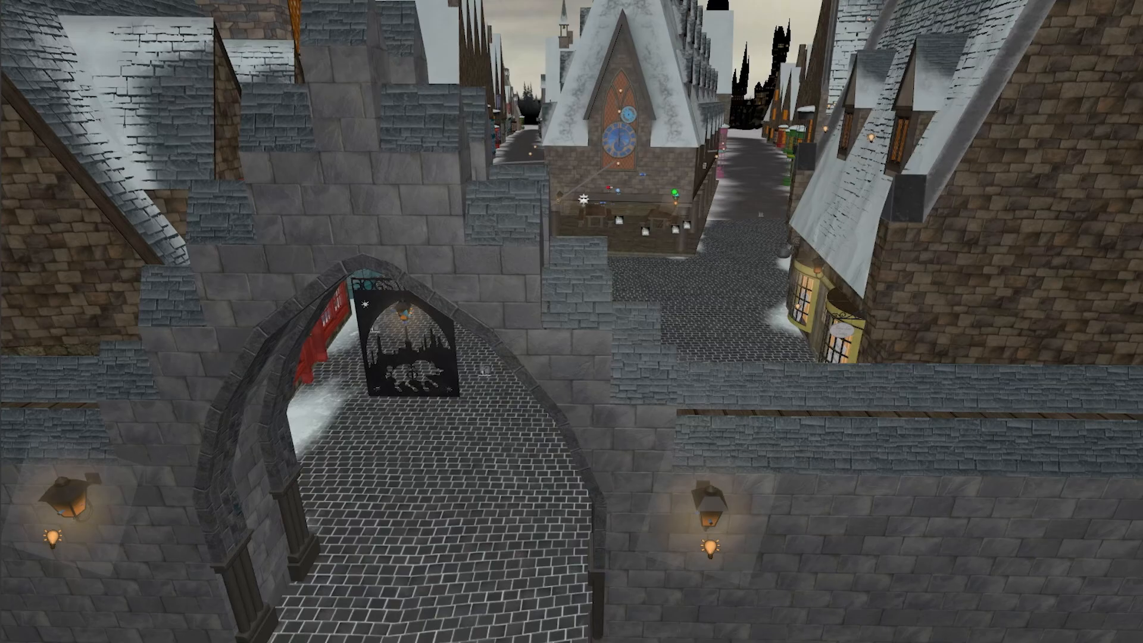
pyautogui.press('w')
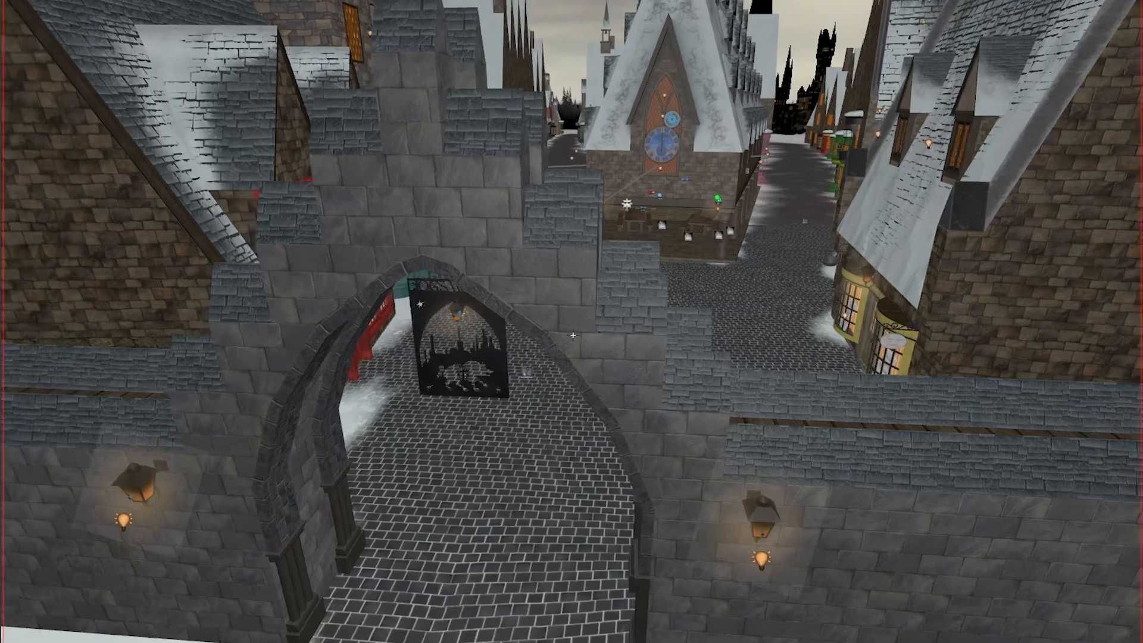
pyautogui.press('s')
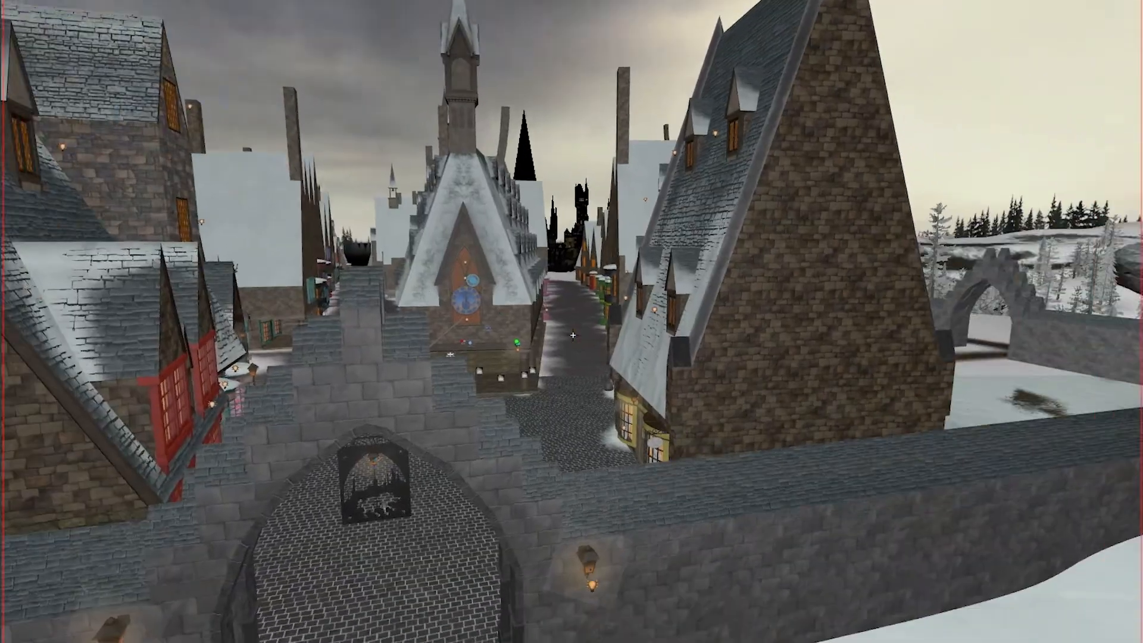
pyautogui.press('s')
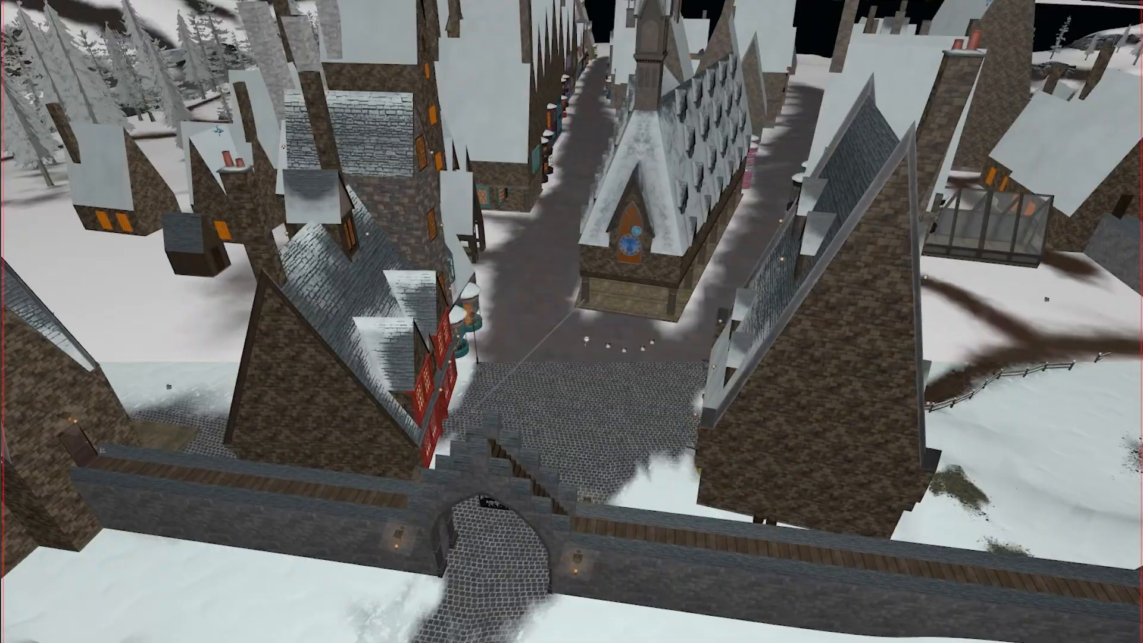
pyautogui.press('w')
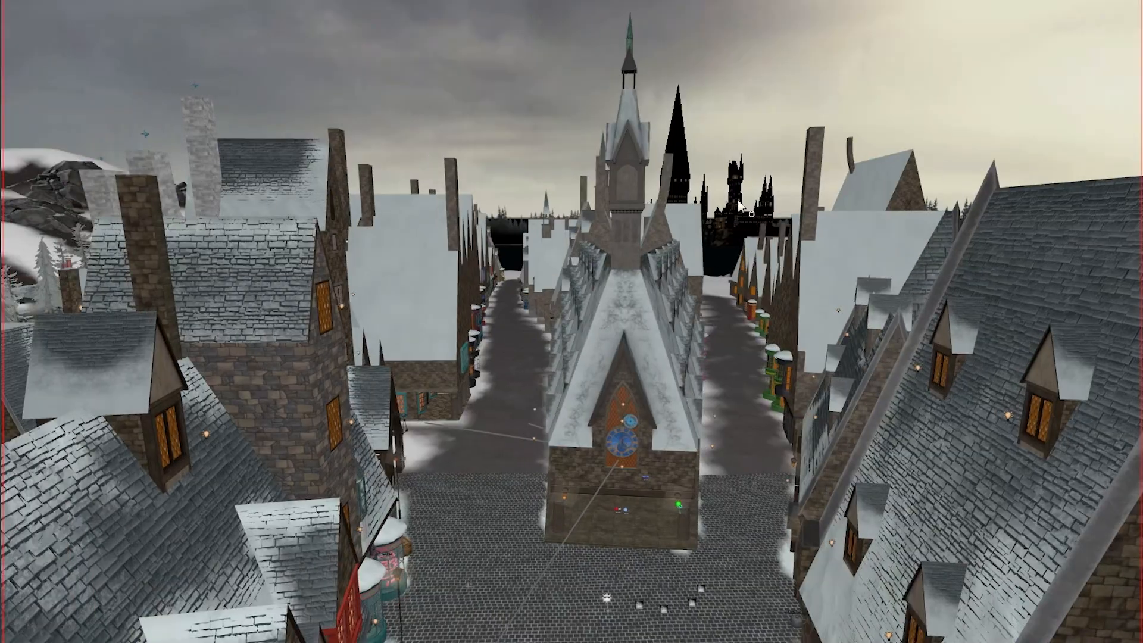
# - Examine the village's railway station with its red footbridge, steam train and stone building
pyautogui.click(1050, 1)
pyautogui.click(1048, 123)
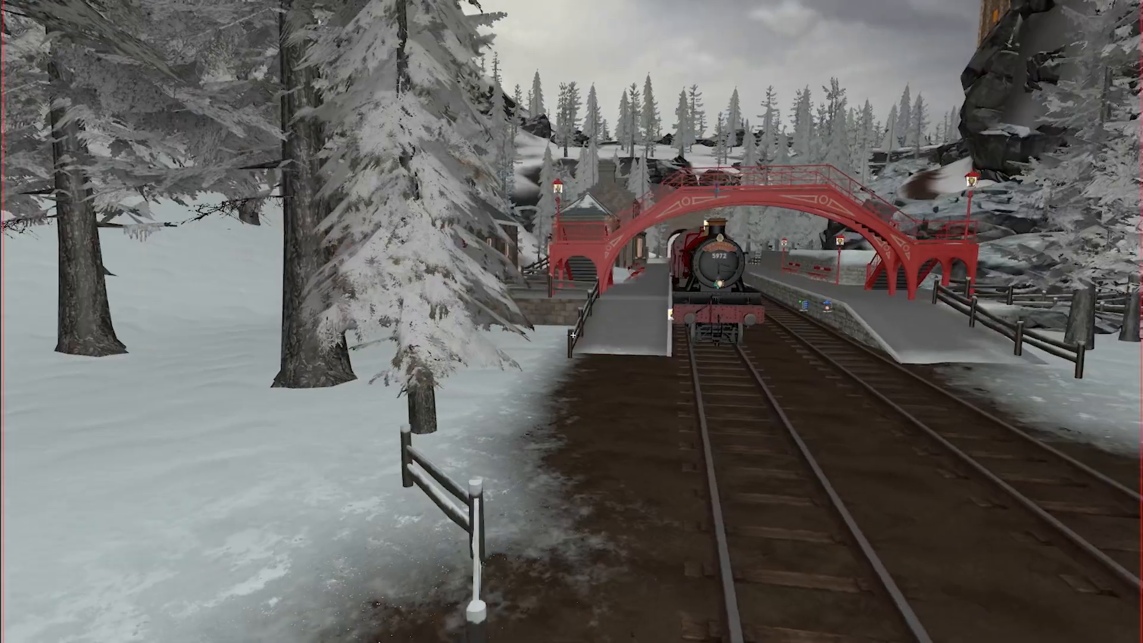
pyautogui.press('s')
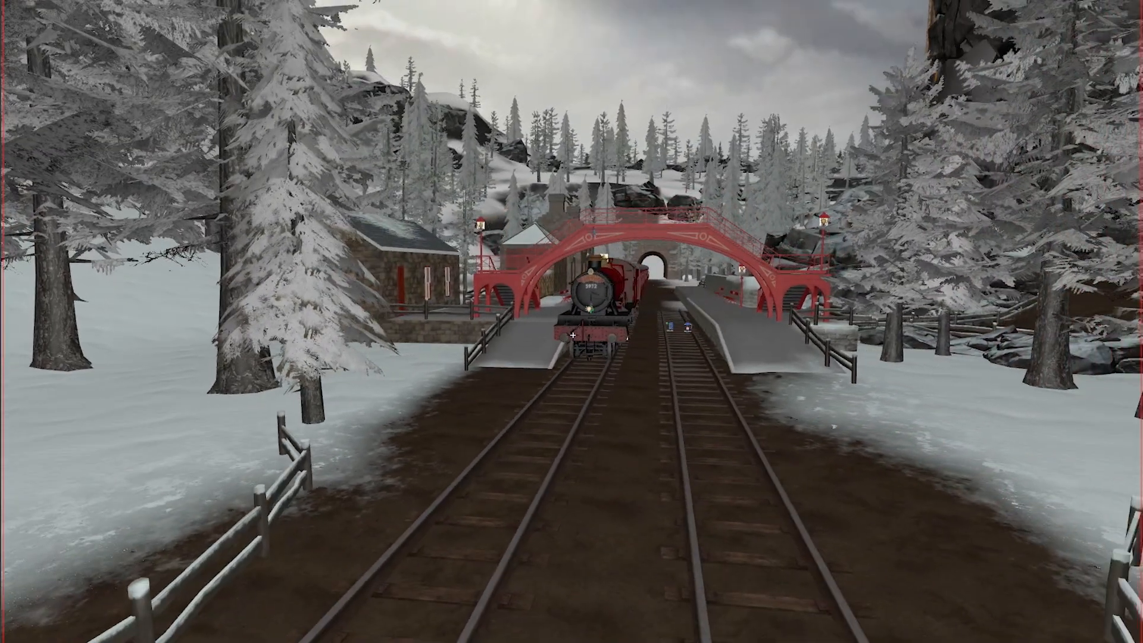
pyautogui.press('w')
pyautogui.press('a')
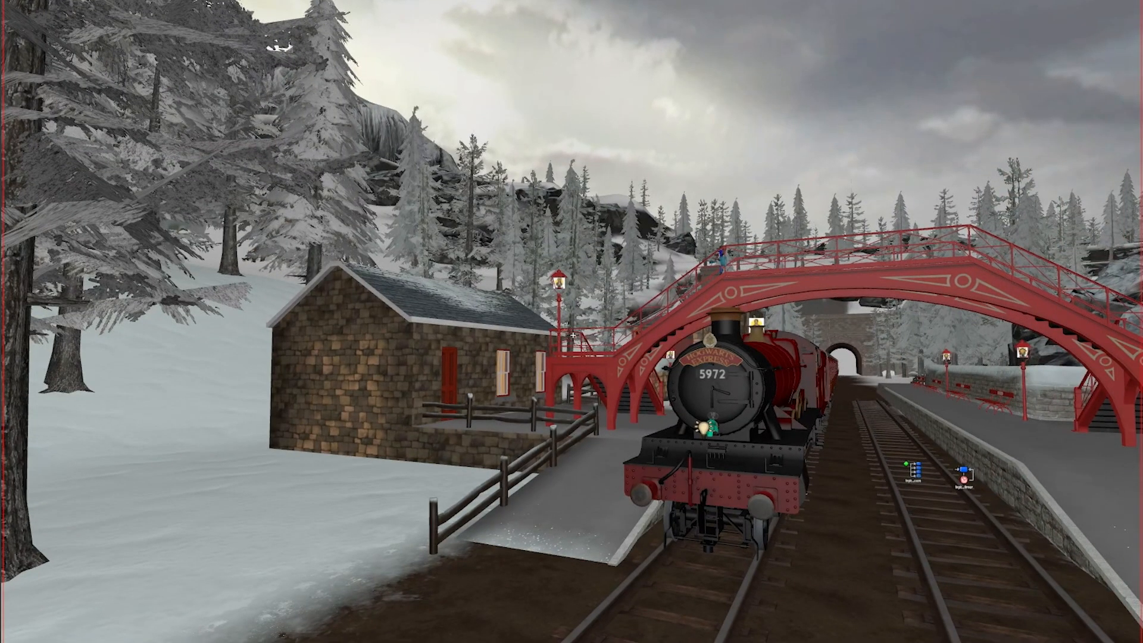
pyautogui.press('a')
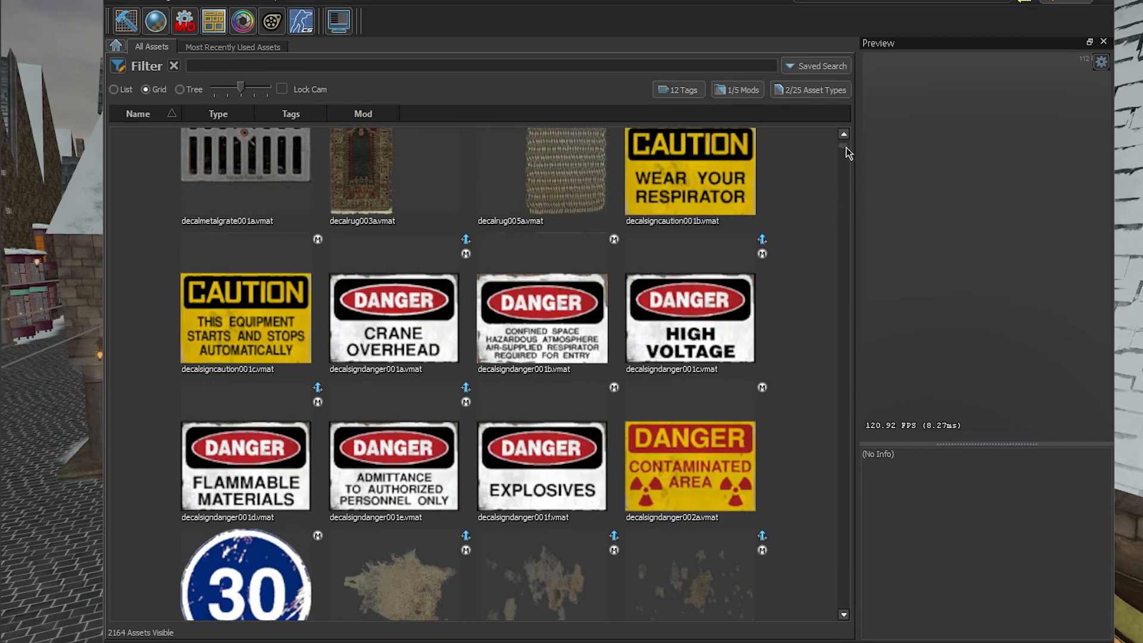
# - Adjust the asset type filter in the asset browser
pyautogui.click(823, 90)
pyautogui.click(816, 473)
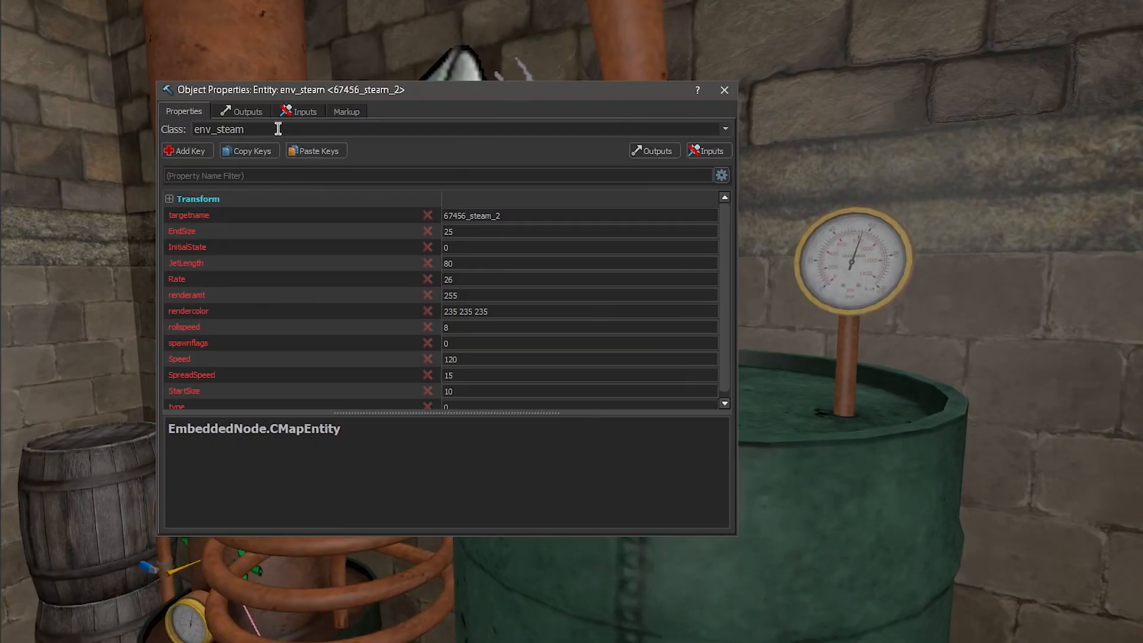
# - Check the class of the env_steam entity, close its properties and look over the obsolete entities in the boiler room
pyautogui.moveTo(278, 129); pyautogui.dragTo(193, 131)
pyautogui.click(725, 90)
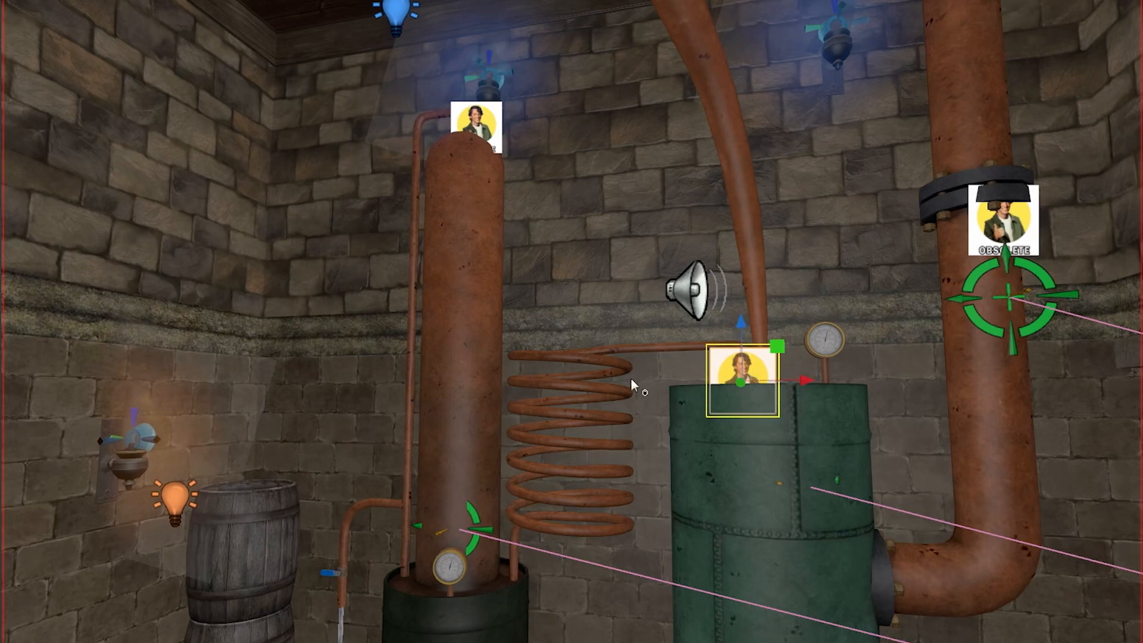
pyautogui.press('s')
pyautogui.moveTo(631, 380); pyautogui.dragTo(573, 344, button='right')
pyautogui.press('w')
pyautogui.press('w')
pyautogui.press('d')
pyautogui.press('s')
pyautogui.press('w')
pyautogui.press('w')
pyautogui.press('a')
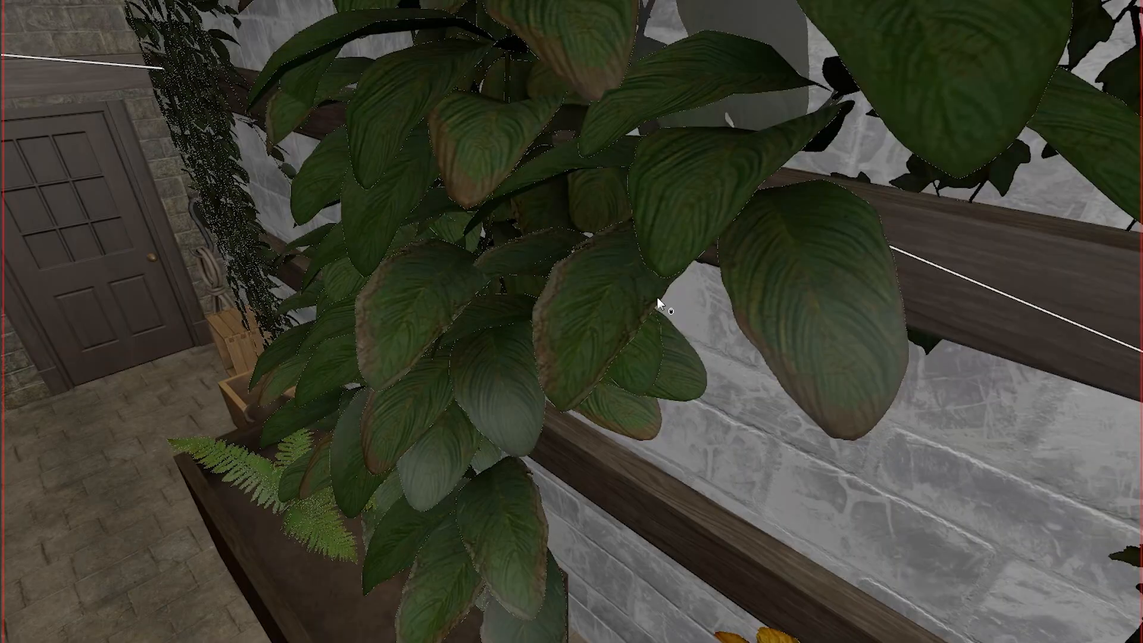
# - Inspect the basket of stones, the fern and the hanging leaf plants close up
pyautogui.moveTo(548, 408); pyautogui.dragTo(572, 344)
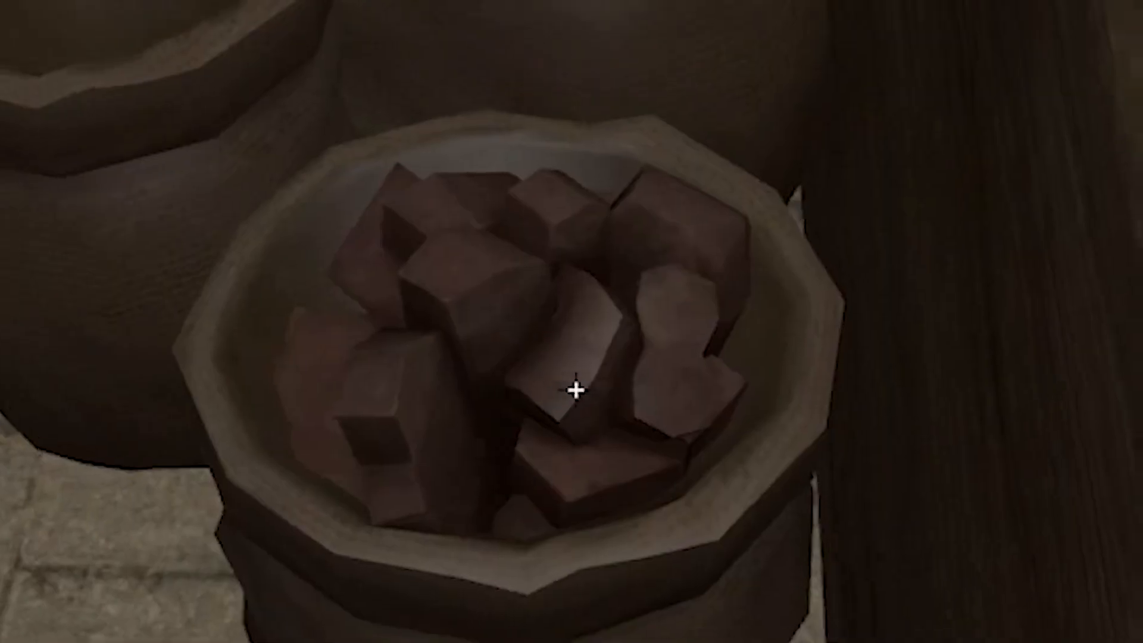
pyautogui.press('w')
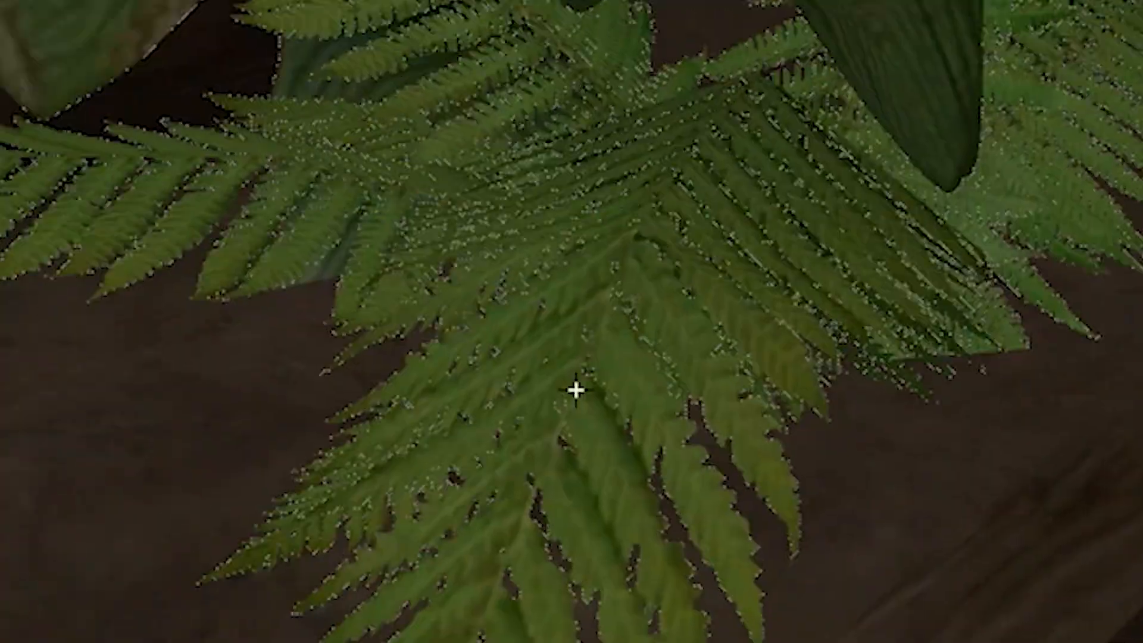
pyautogui.press('z')
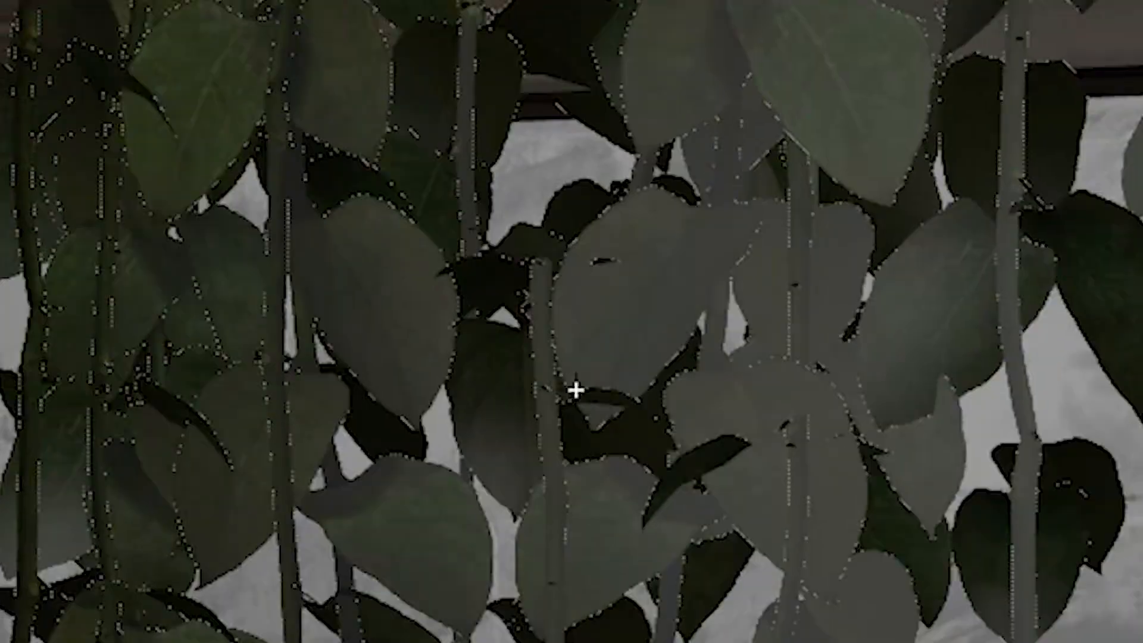
pyautogui.press('w')
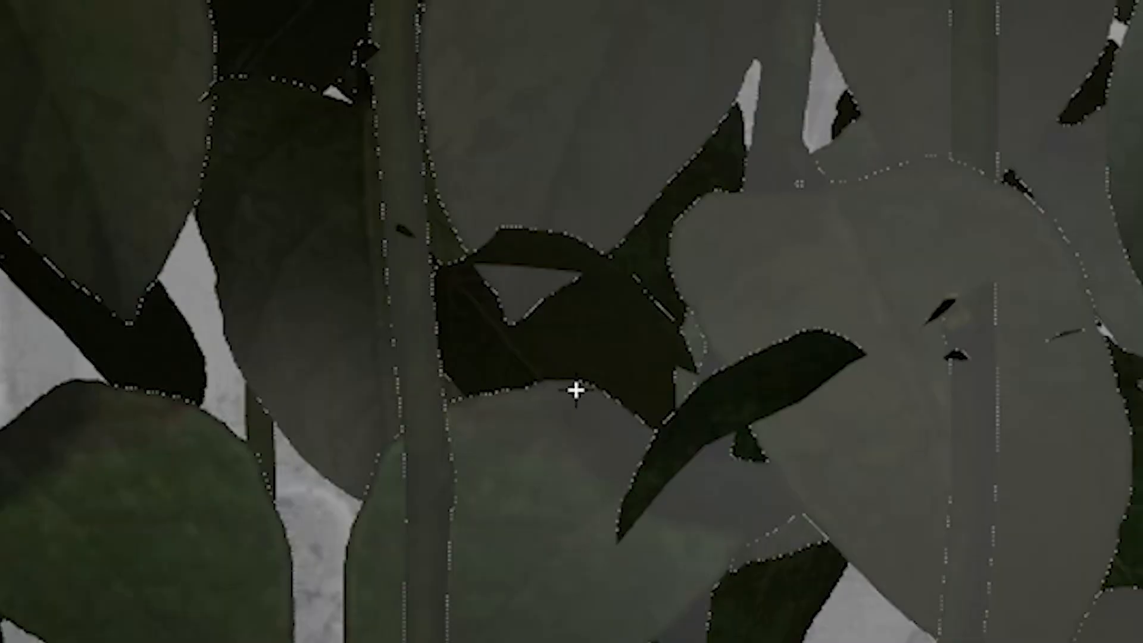
# - Inspect the hanging leaf plants against the stone brick wall from close up and from farther back
pyautogui.press('w')
pyautogui.press('s')
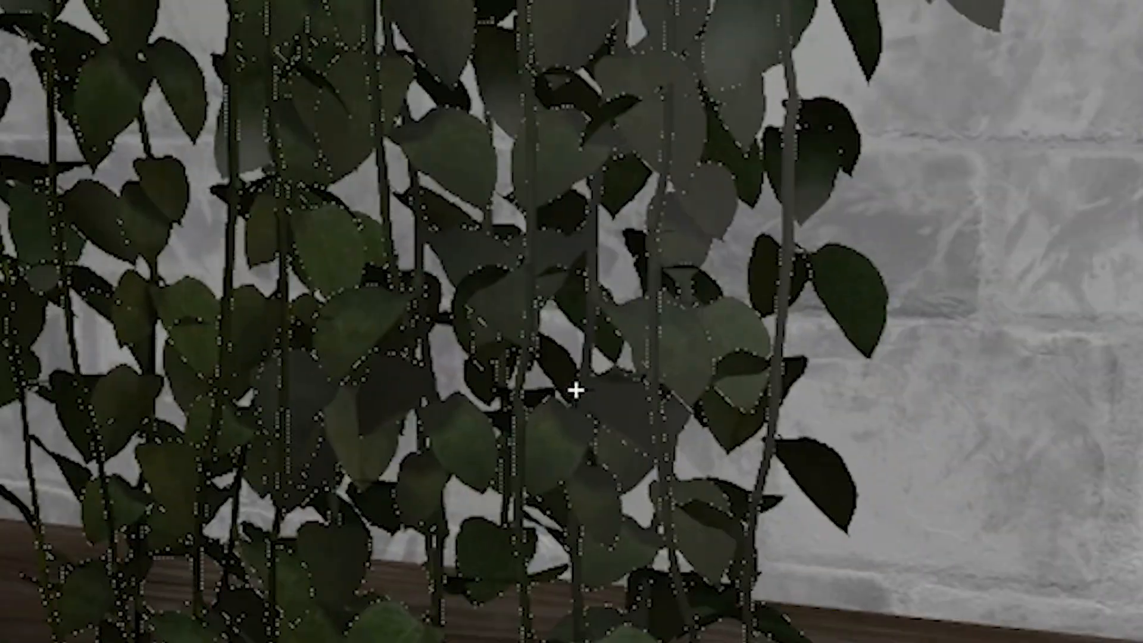
pyautogui.press('w')
pyautogui.press('s')
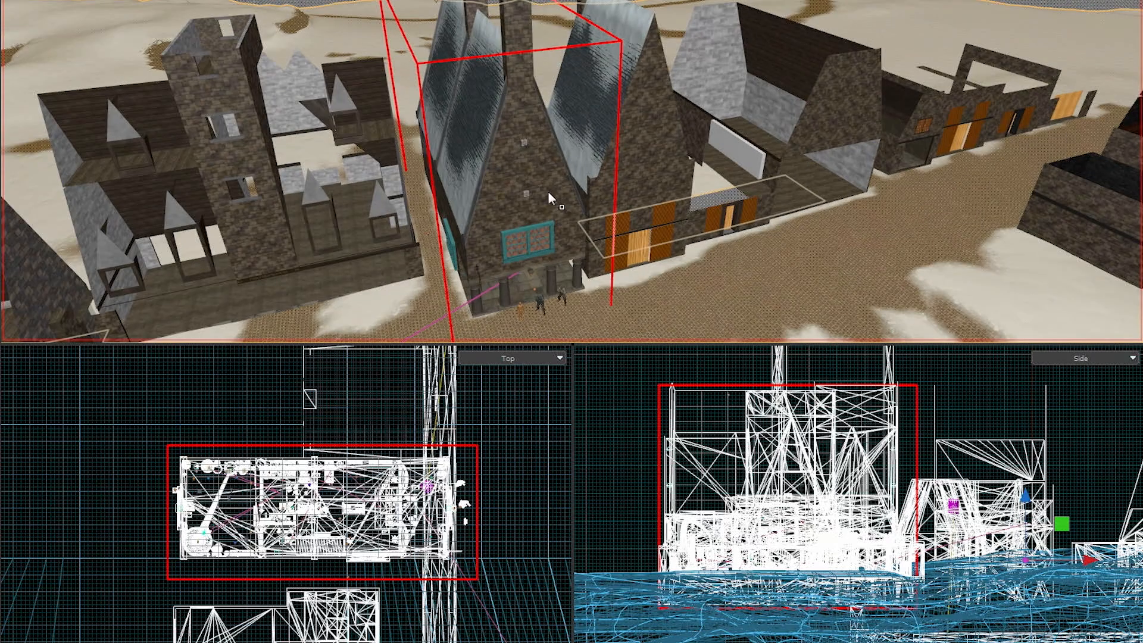
# - Look over the row of village houses around the tall stone building with the teal-framed window
pyautogui.click(548, 192)
pyautogui.moveTo(581, 213); pyautogui.dragTo(572, 155, button='right')
pyautogui.click(679, 173)
pyautogui.scroll(3, 572, 156)
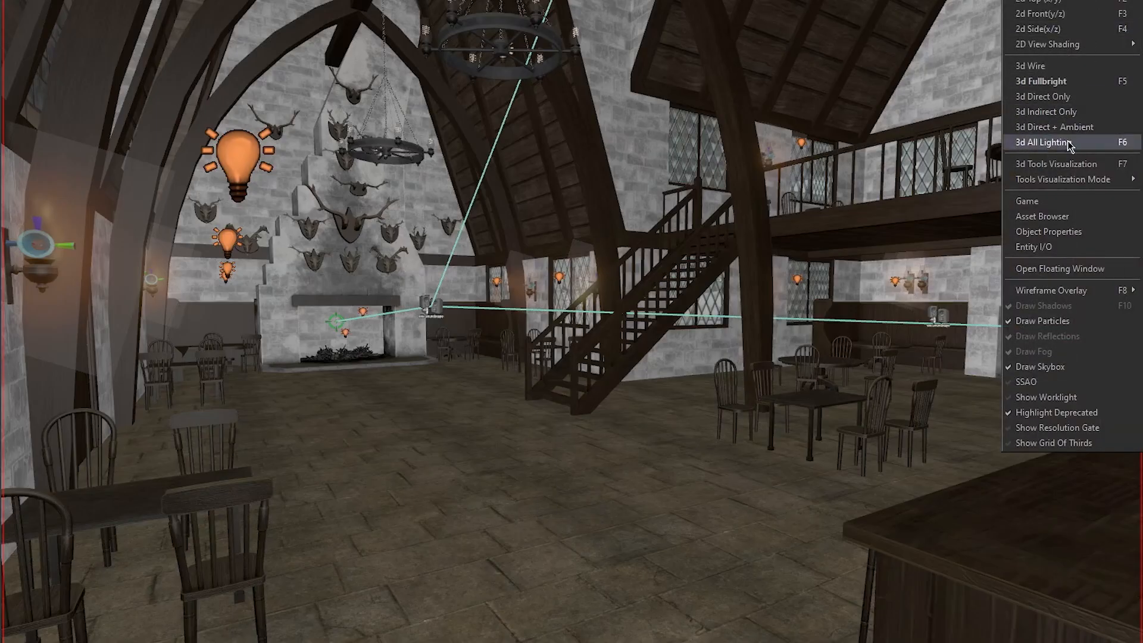
# - Display the 3D view with All Lighting in the great hall and examine the lamplit stone house facades in game
pyautogui.click(1059, 143)
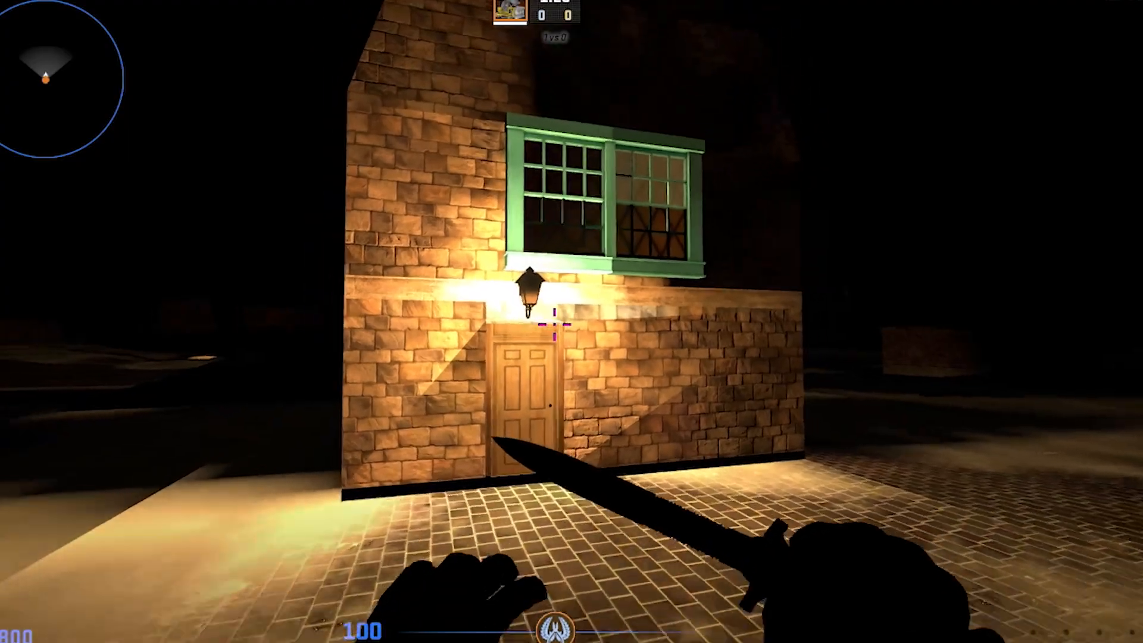
pyautogui.press('w')
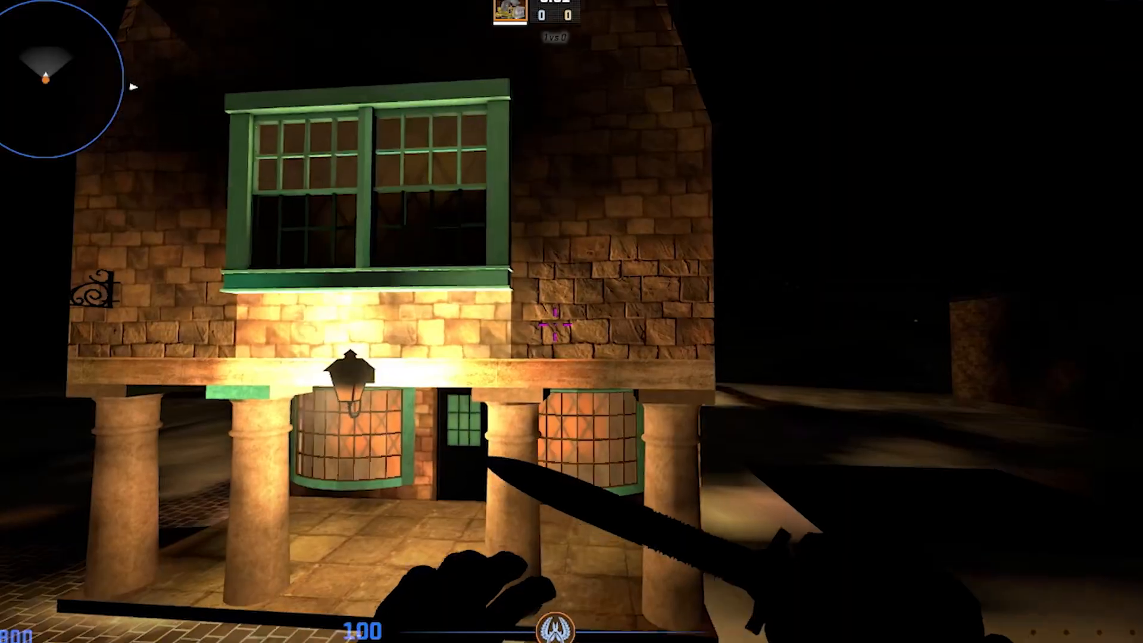
pyautogui.press('w')
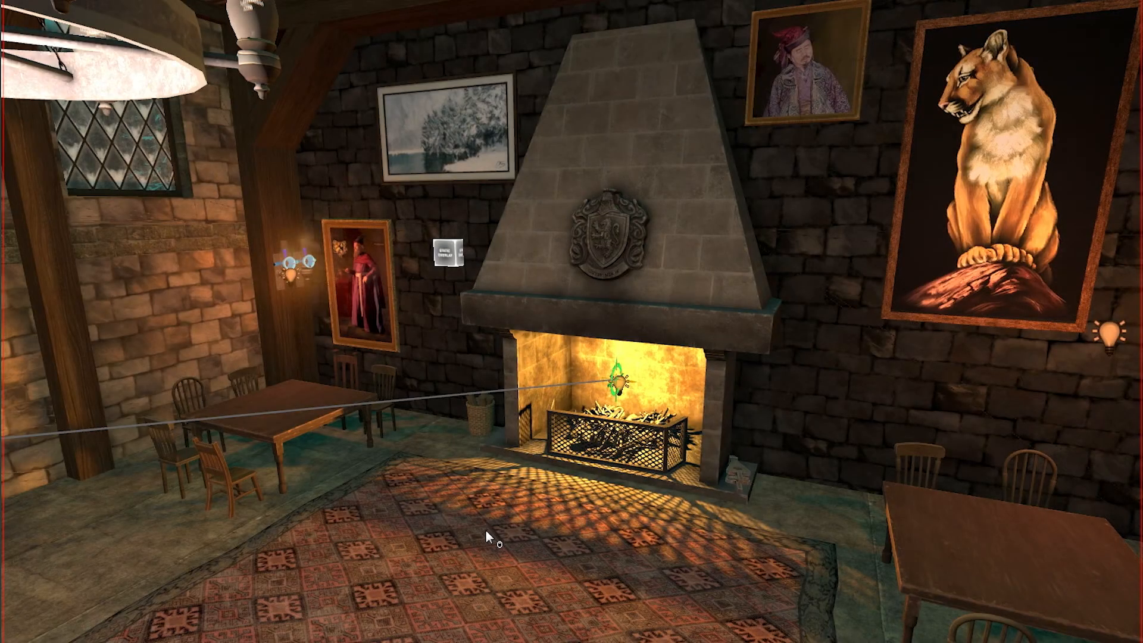
pyautogui.click(1062, 19)
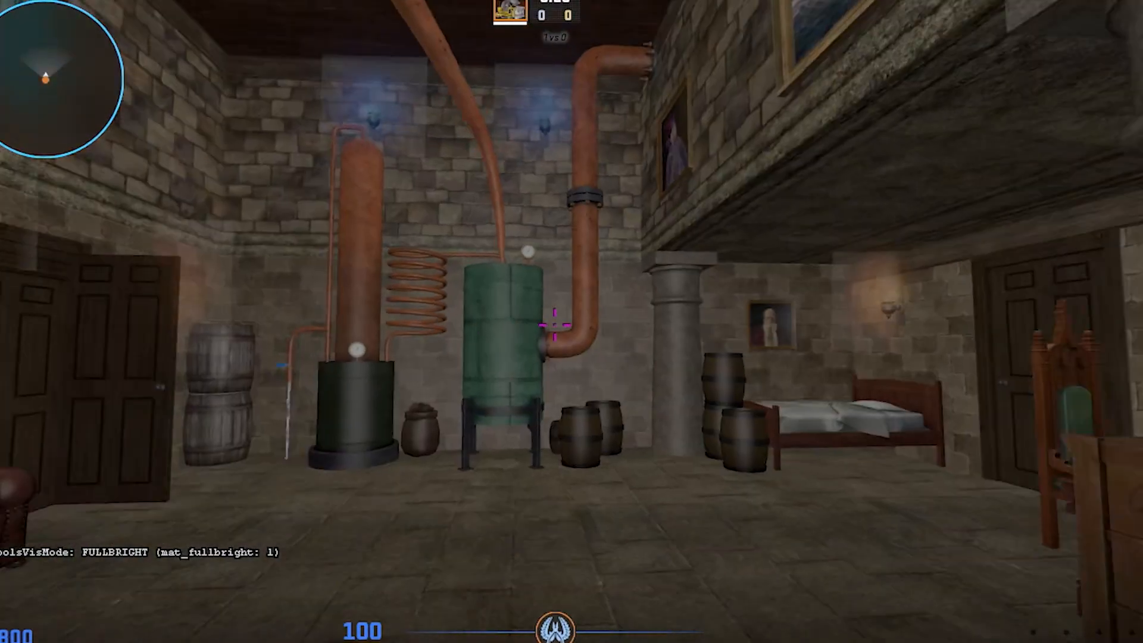
# - Walk through the fullbright boiler room in game, inspecting the copper still, blue wall lamps, pipes and large copper vessel
pyautogui.press('w')
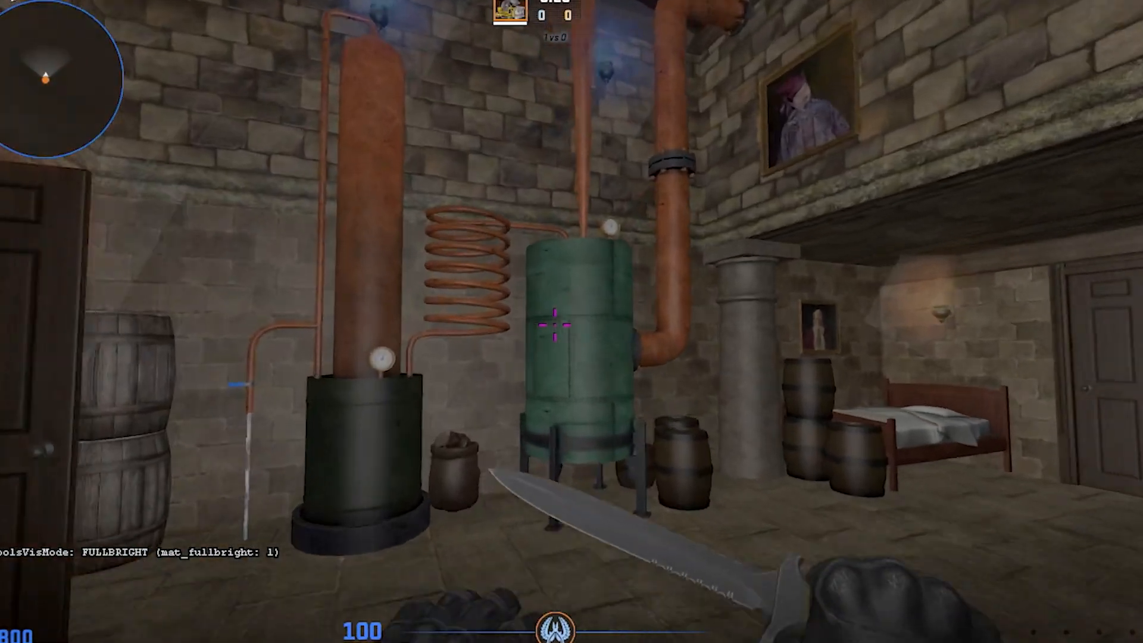
pyautogui.press('w')
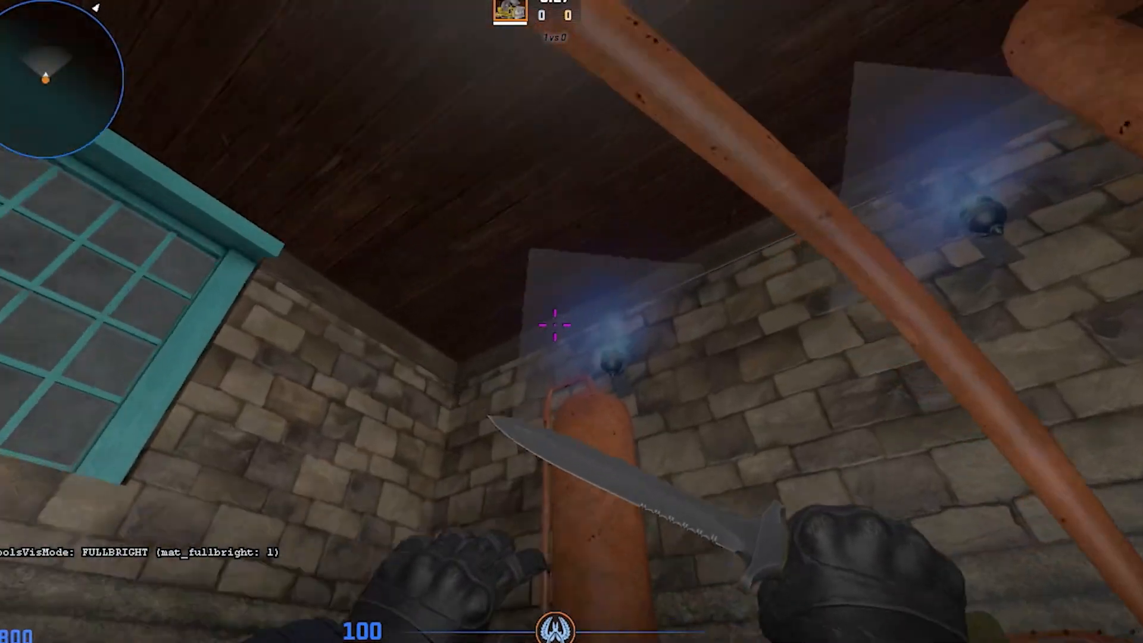
pyautogui.click(555, 325)
pyautogui.click(555, 325)
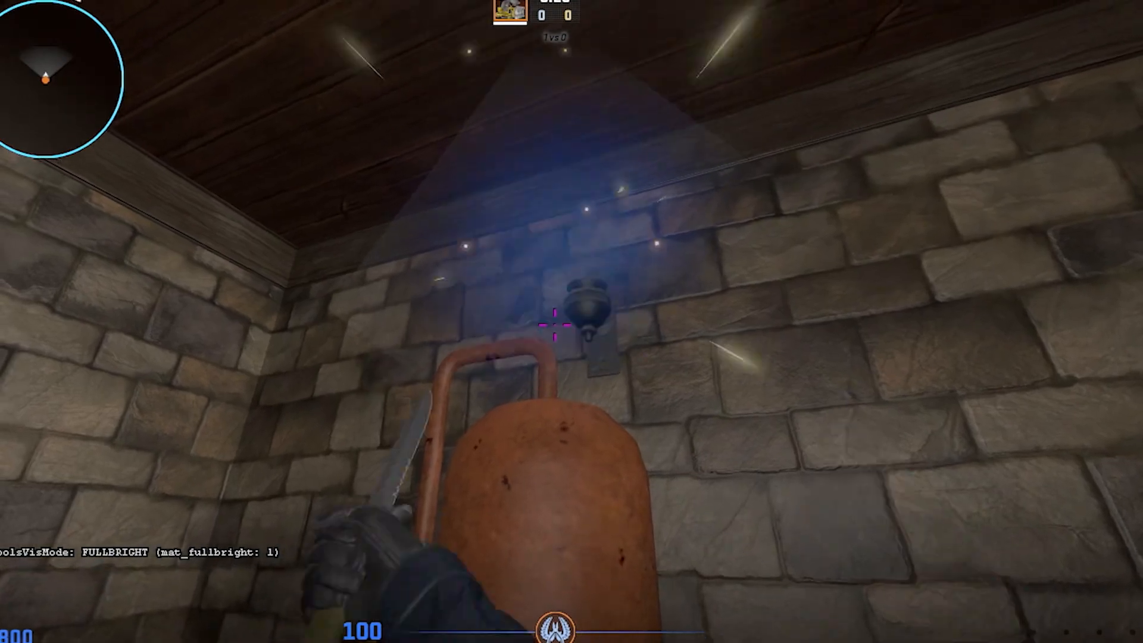
pyautogui.press('w')
pyautogui.press('w')
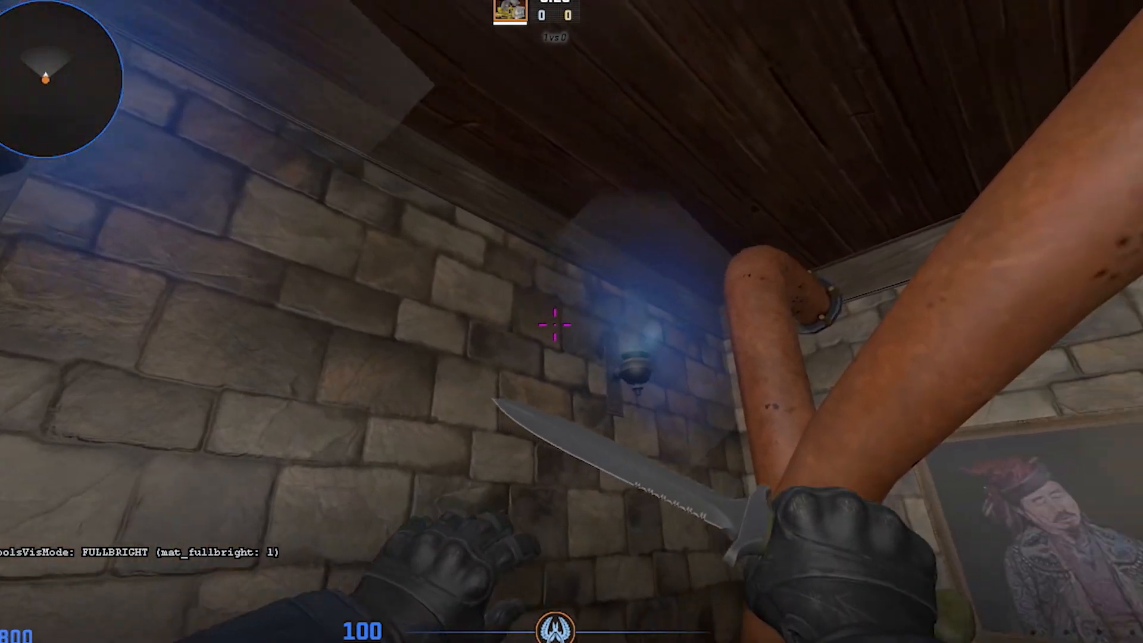
pyautogui.press('w')
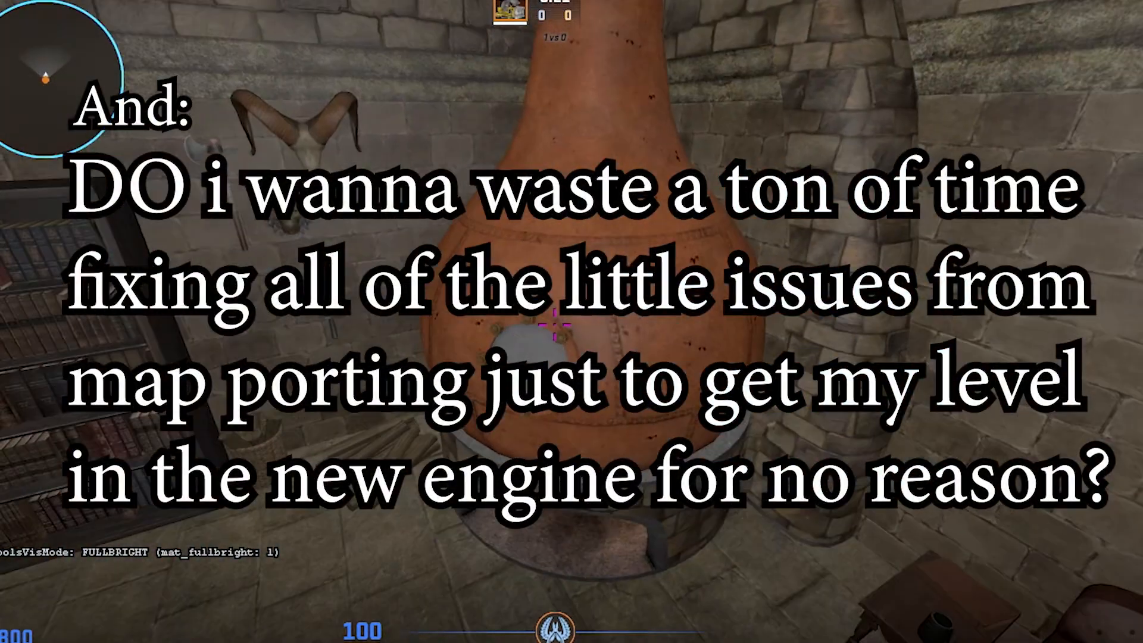
pyautogui.press('s')
pyautogui.press('w')
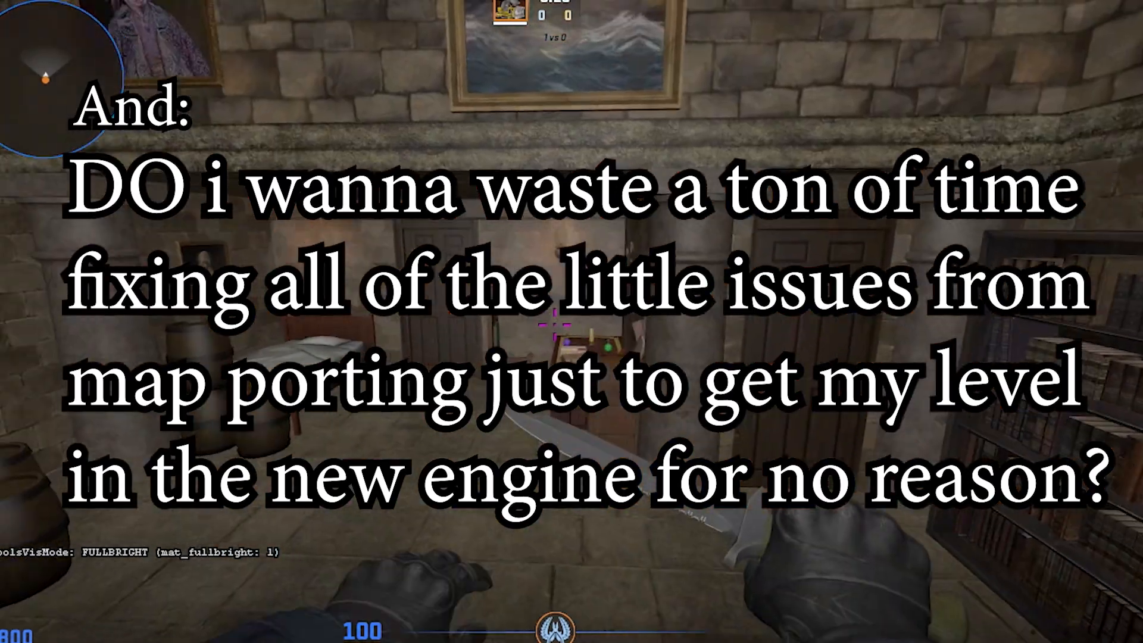